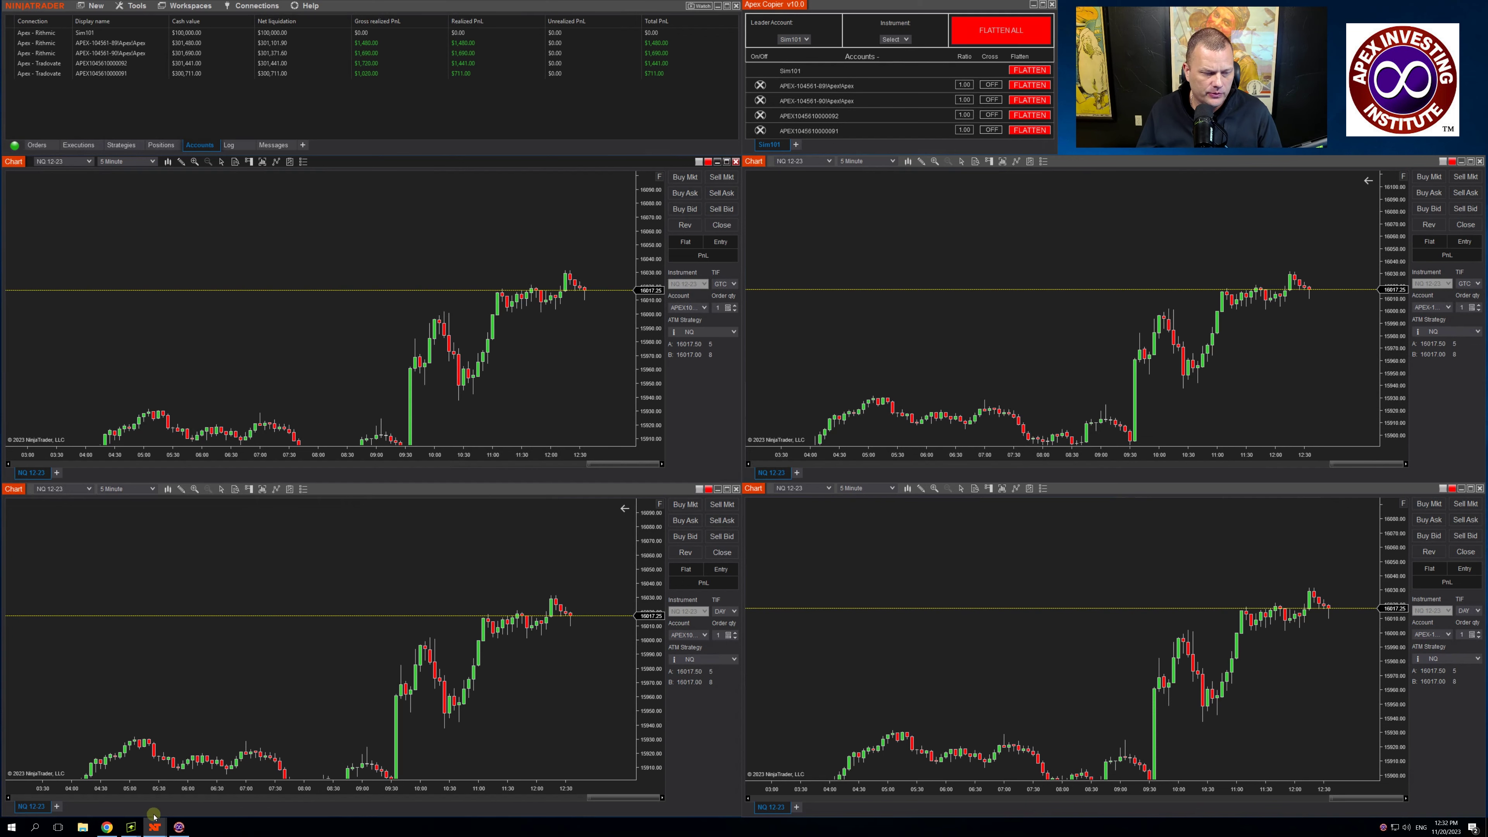
Step: Browse the Apex Investing website, then hide the browser to return to the charts
{"action": "left_click", "coordinate": [107, 828]}
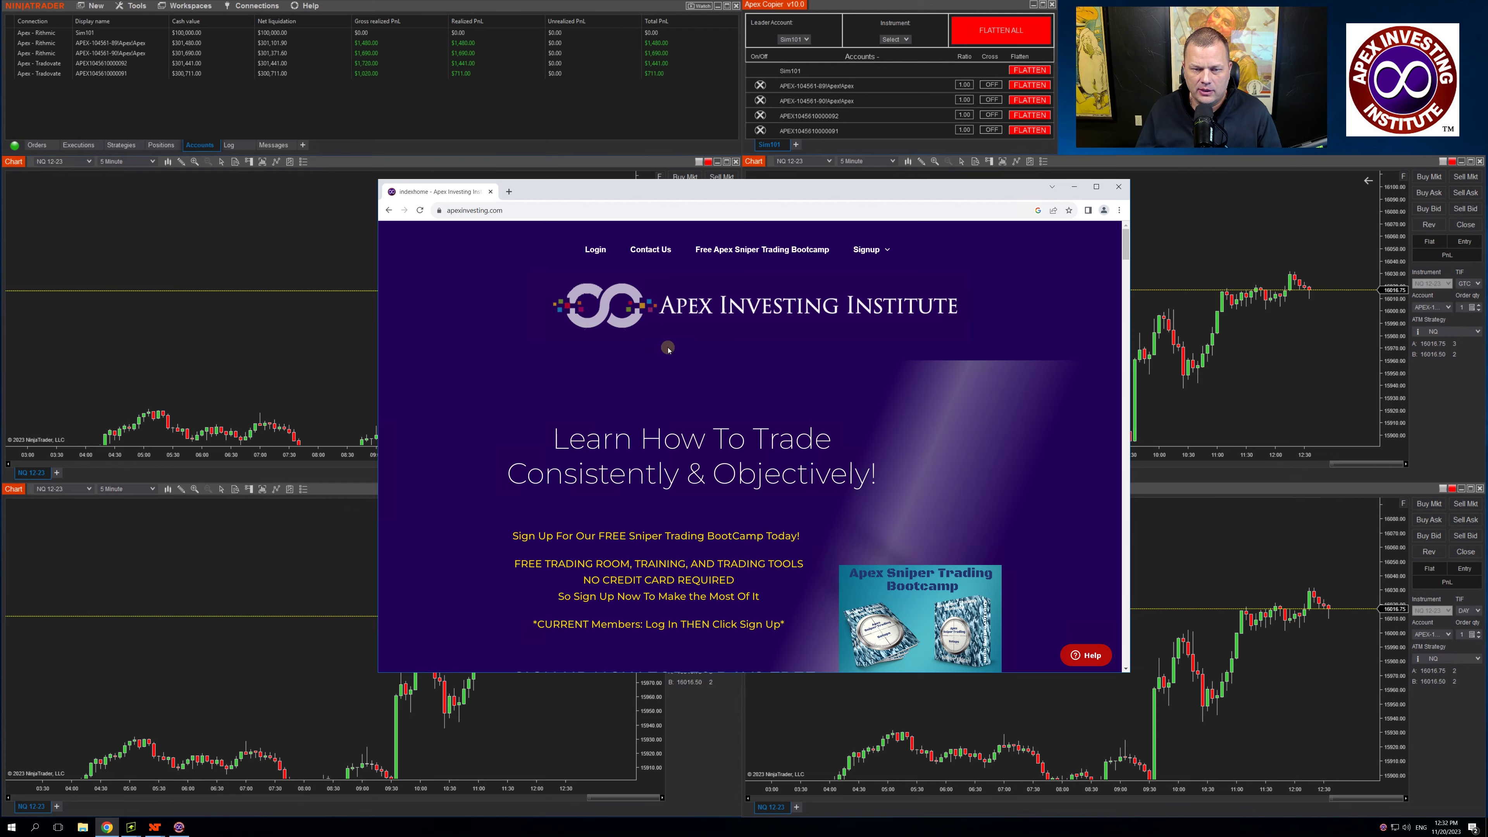
{"action": "scroll", "coordinate": [669, 351], "scroll_direction": "down", "scroll_amount": 5}
{"action": "scroll", "coordinate": [669, 351], "scroll_direction": "down", "scroll_amount": 15}
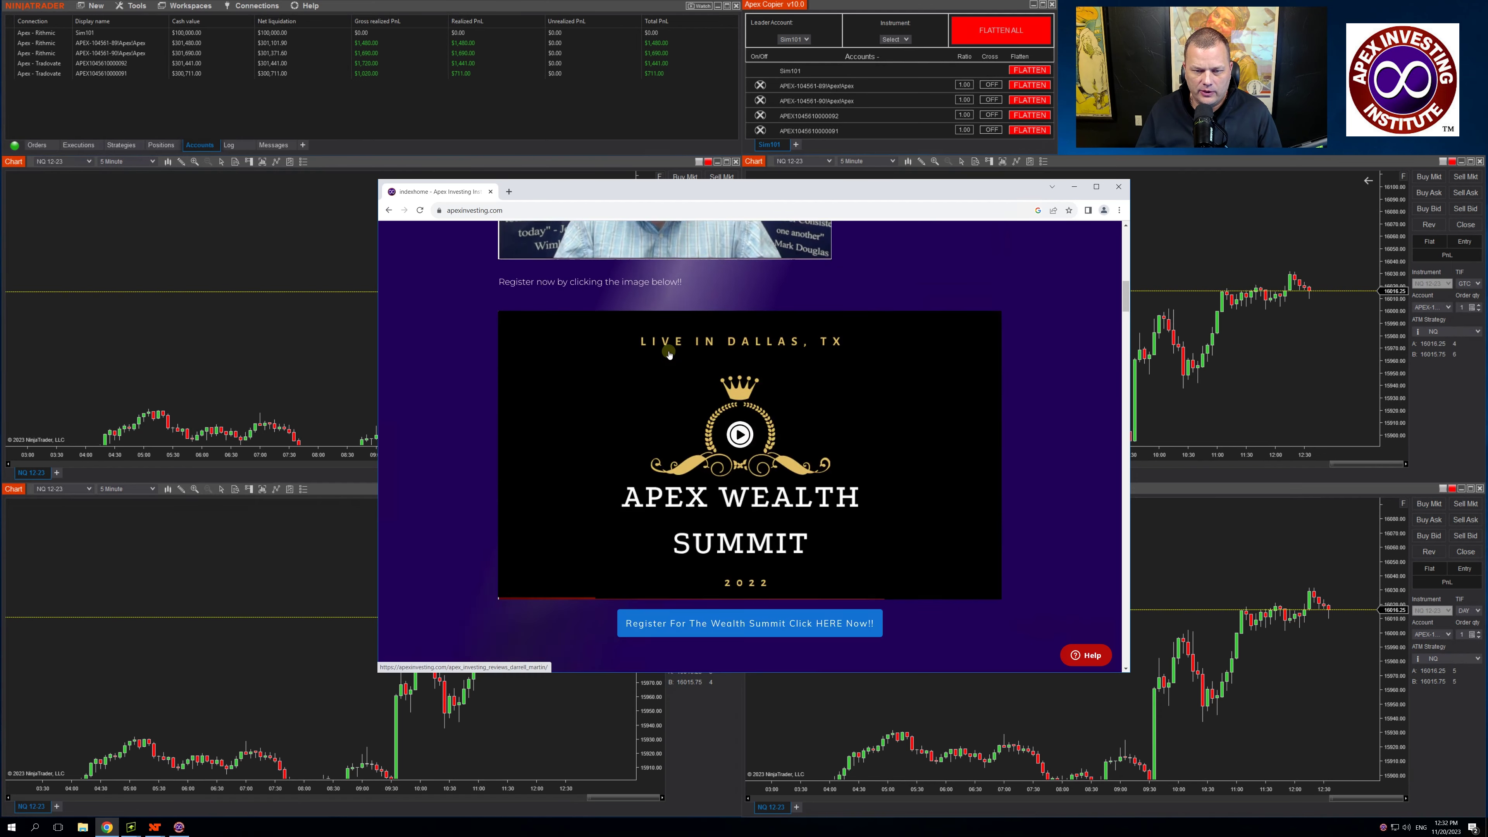
{"action": "scroll", "coordinate": [670, 354], "scroll_direction": "down", "scroll_amount": 2}
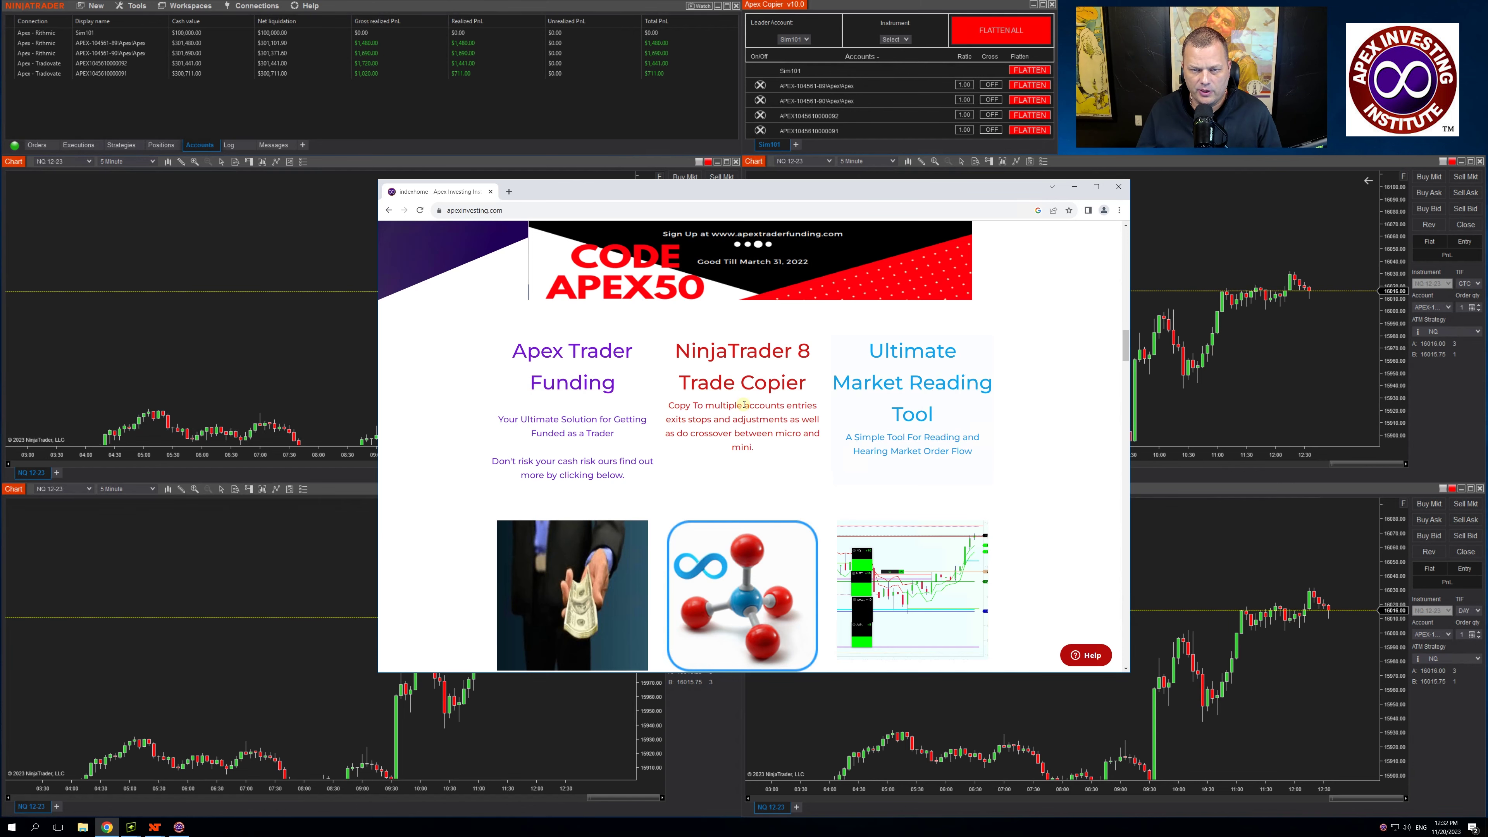
{"action": "scroll", "coordinate": [743, 405], "scroll_direction": "up", "scroll_amount": 15}
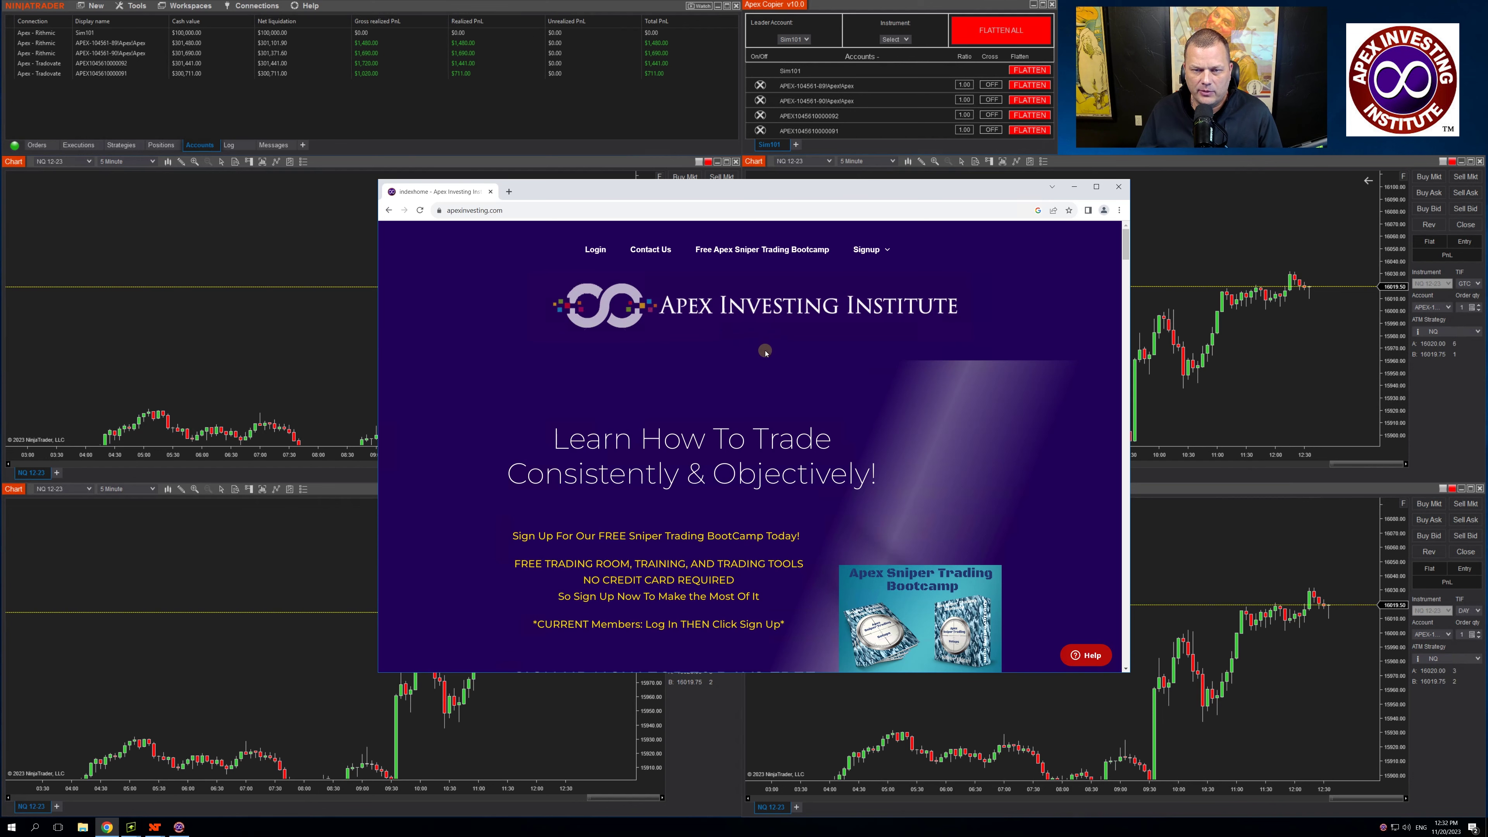
{"action": "left_click", "coordinate": [753, 350]}
{"action": "left_click", "coordinate": [1074, 187]}
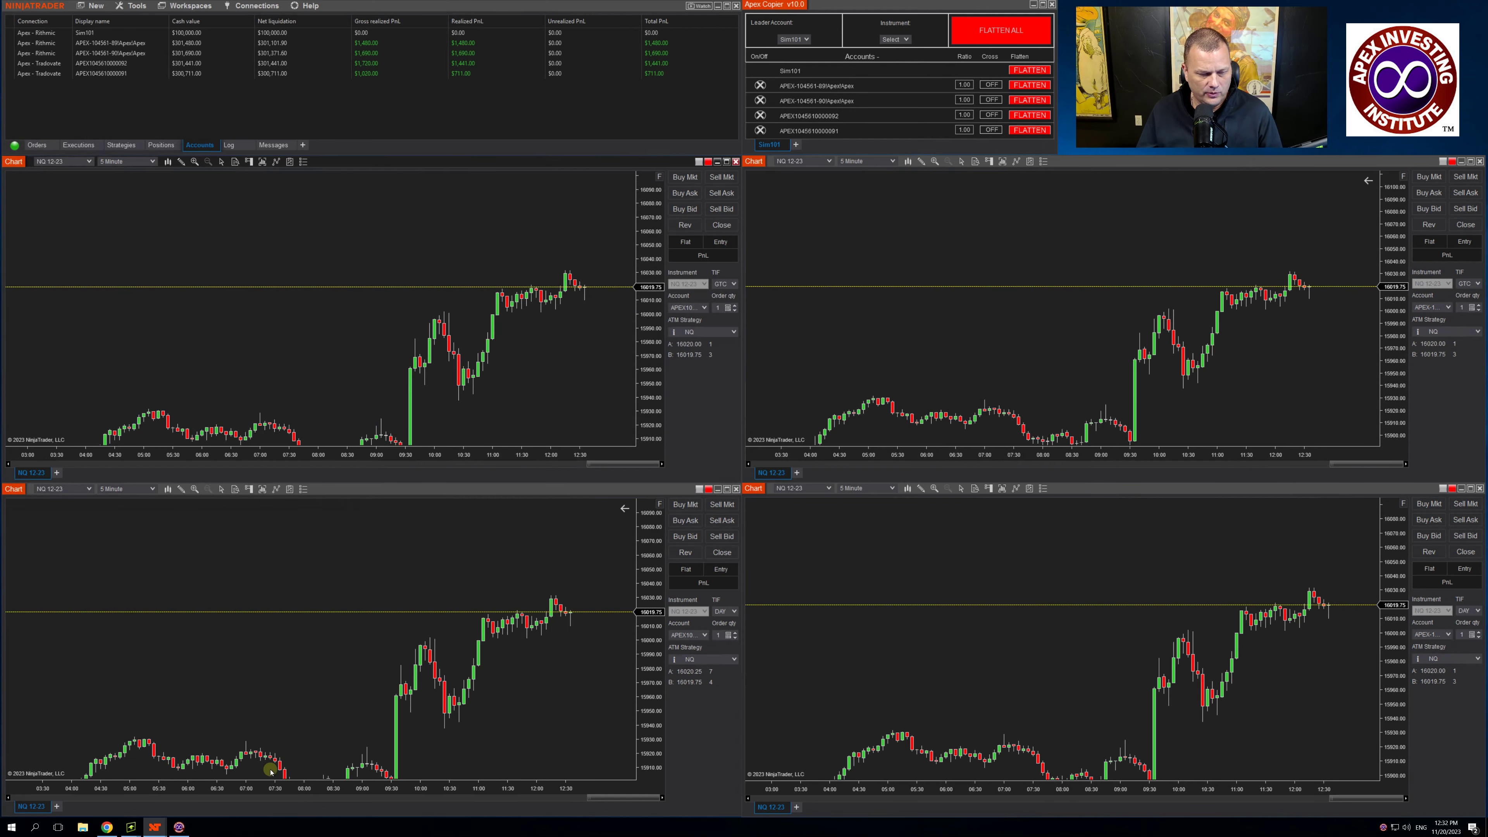
Step: From the Desktop Assistant menu, launch the NinjaTrader 8 toolkit installer, then close it and the menu
{"action": "left_click", "coordinate": [178, 827]}
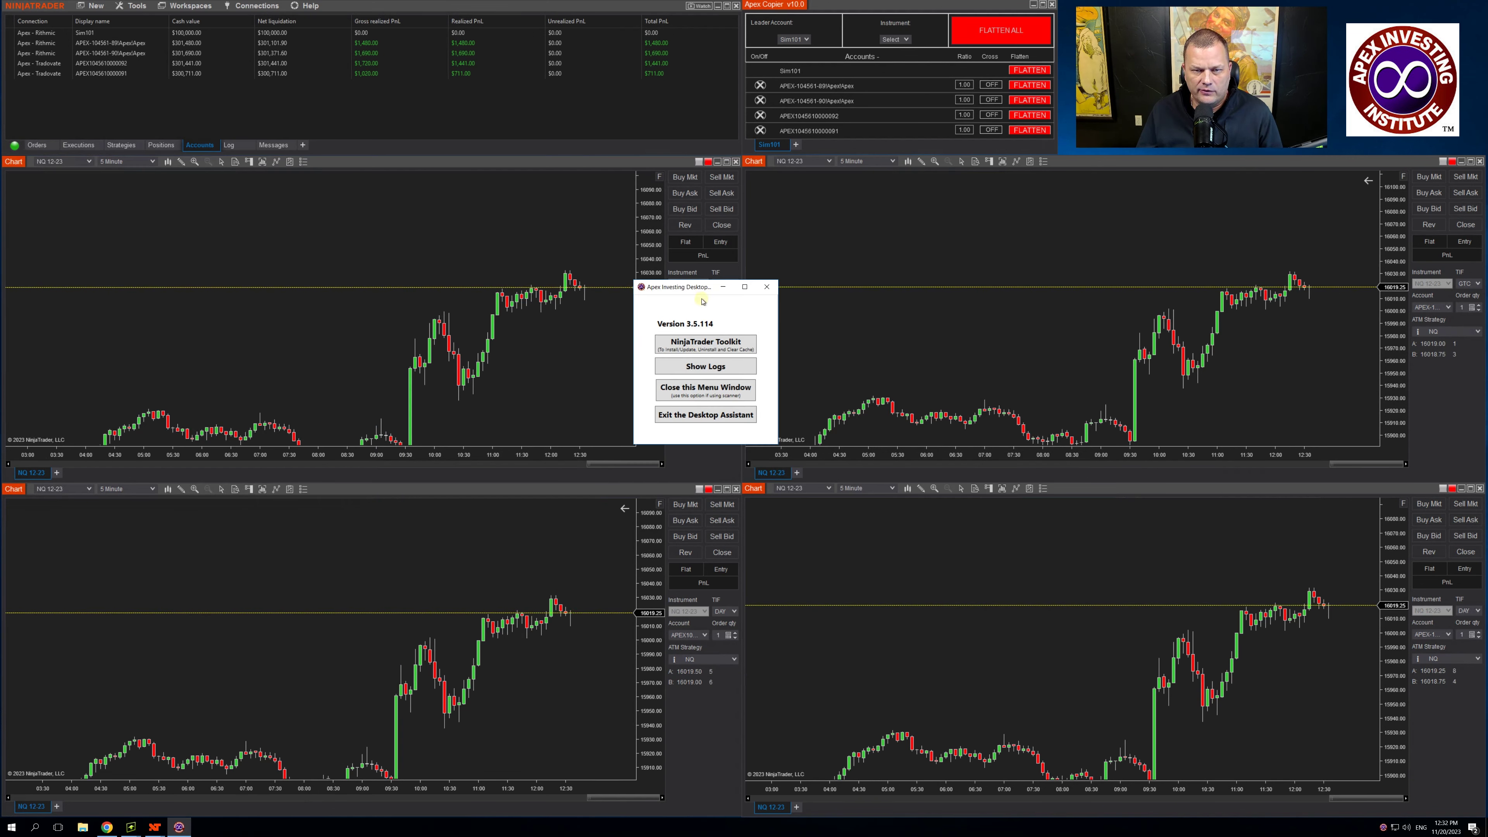
{"action": "left_click_drag", "start_coordinate": [698, 289], "coordinate": [713, 282]}
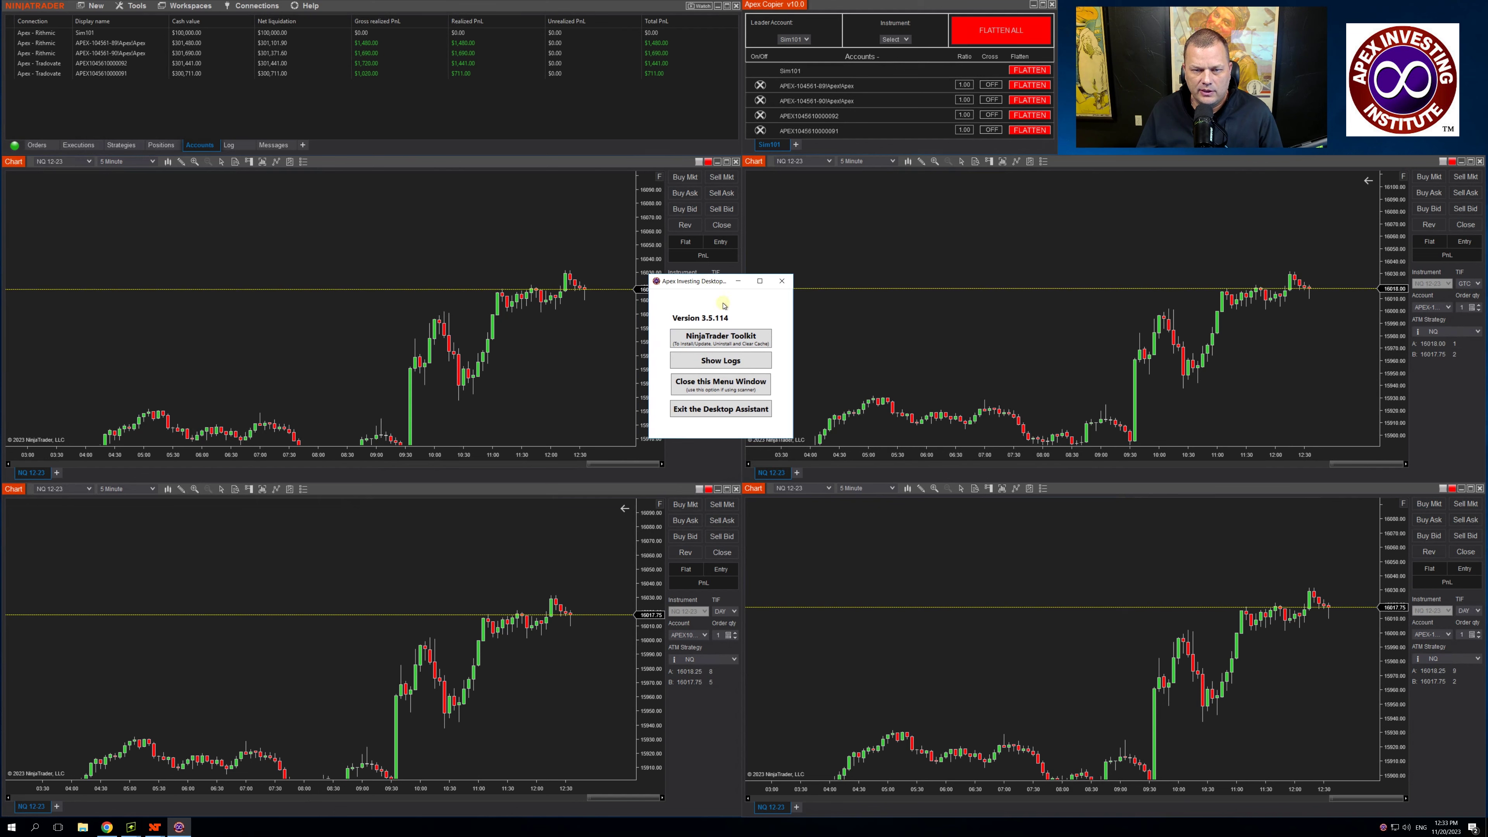
{"action": "left_click", "coordinate": [714, 338]}
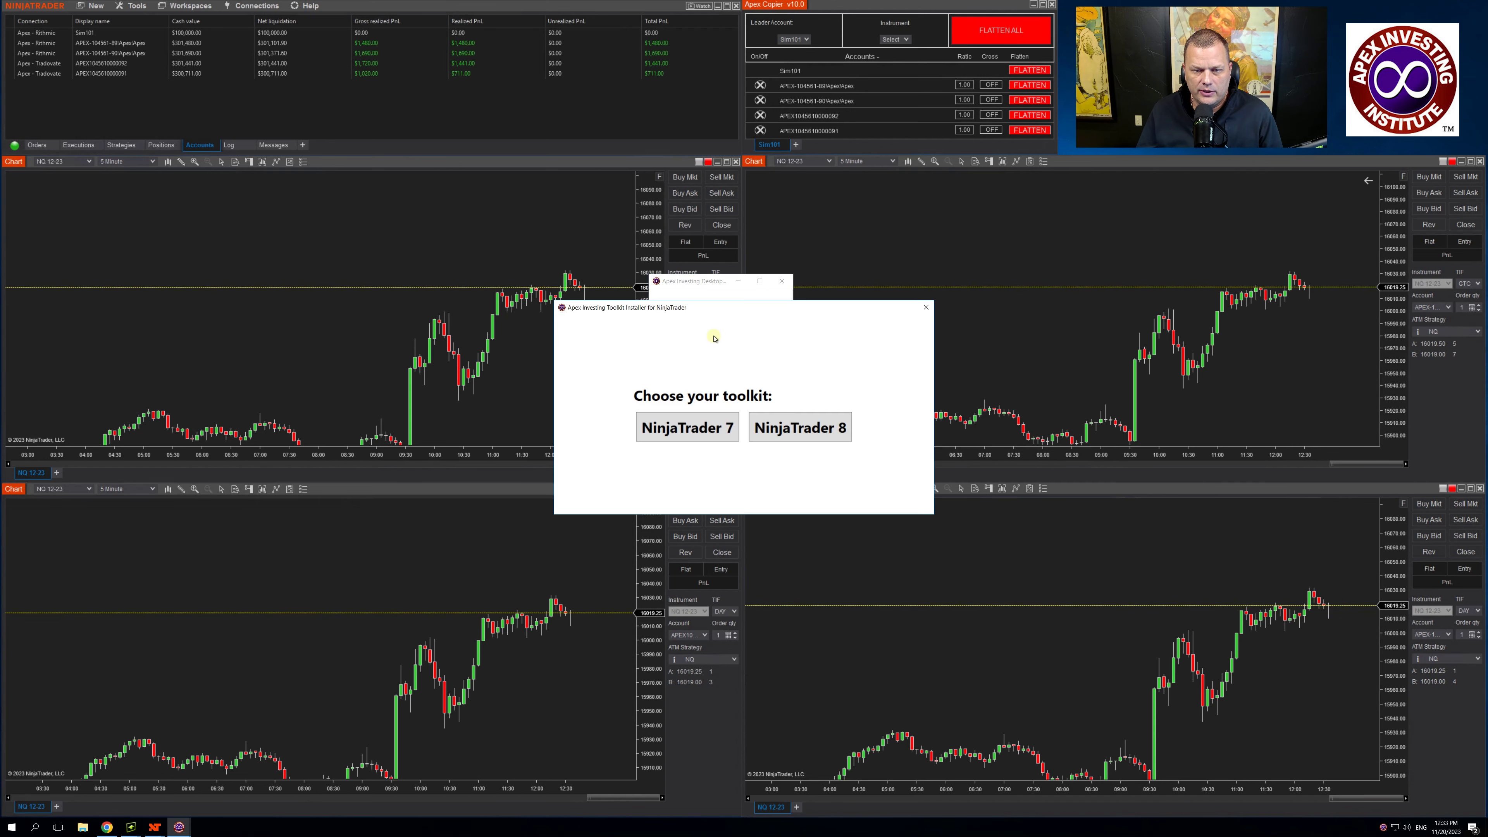
{"action": "left_click", "coordinate": [813, 430]}
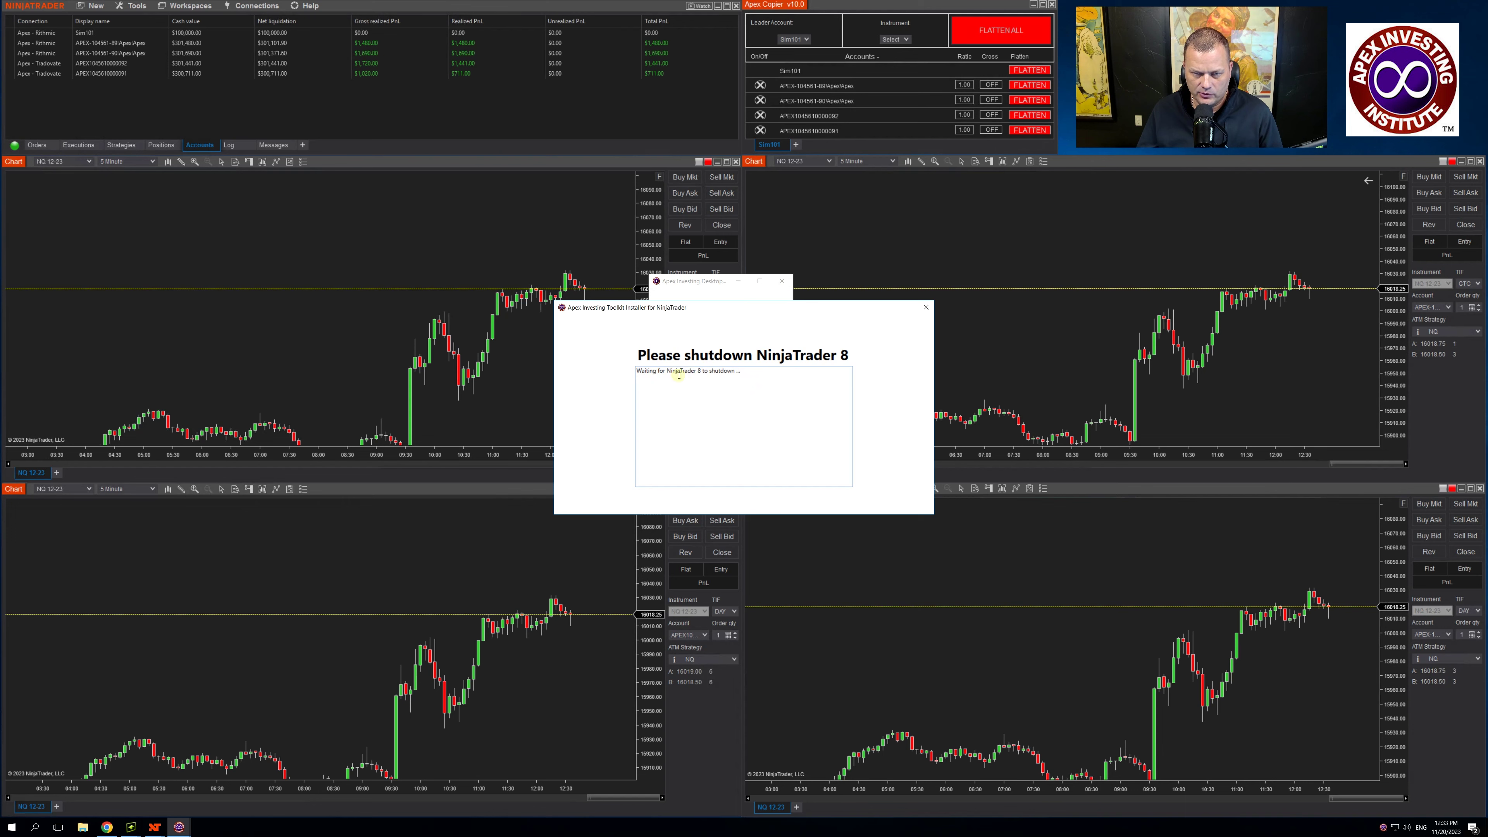
{"action": "left_click", "coordinate": [924, 309]}
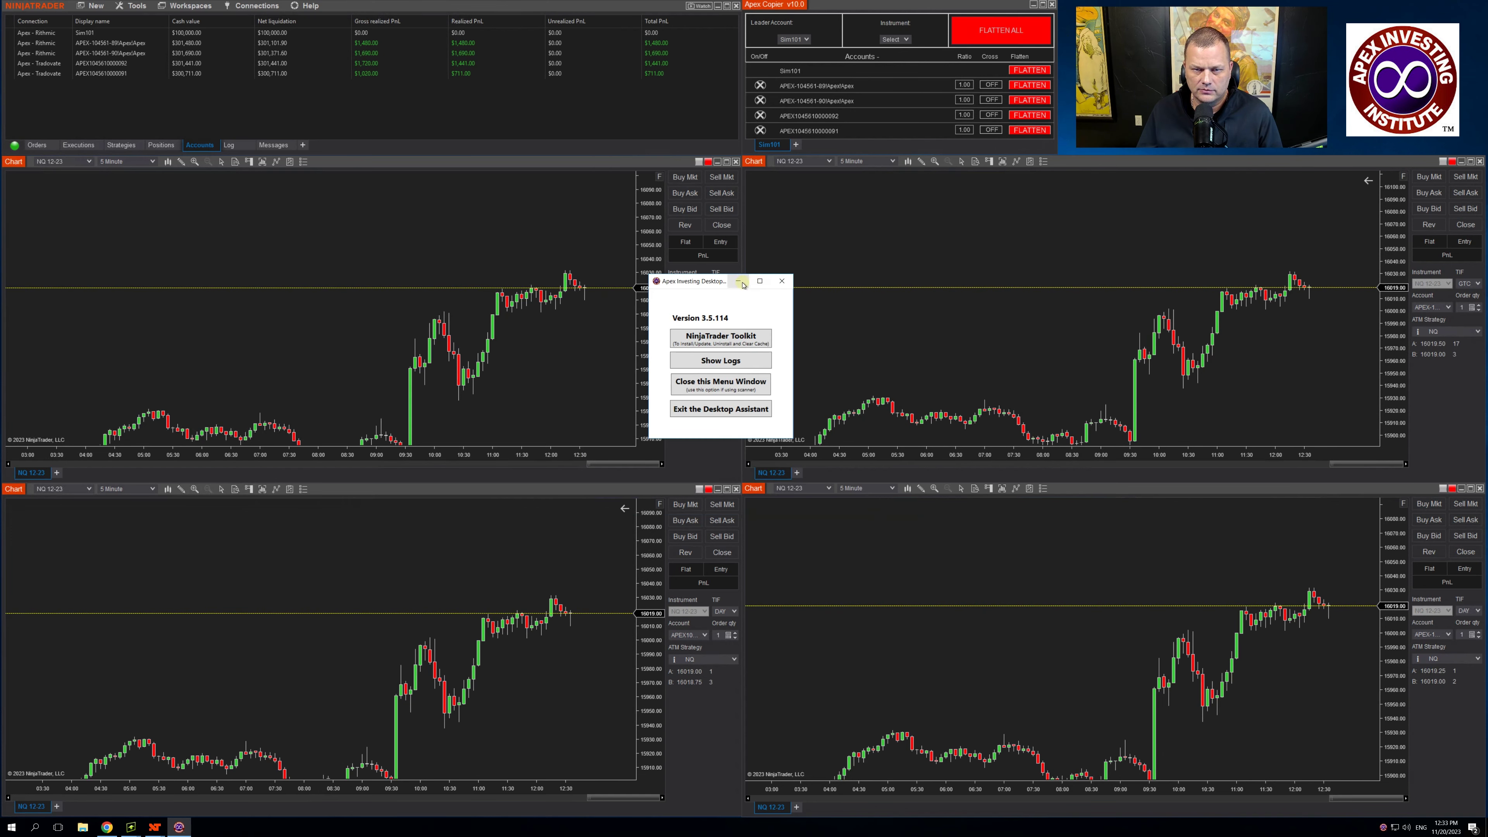
{"action": "left_click", "coordinate": [739, 283]}
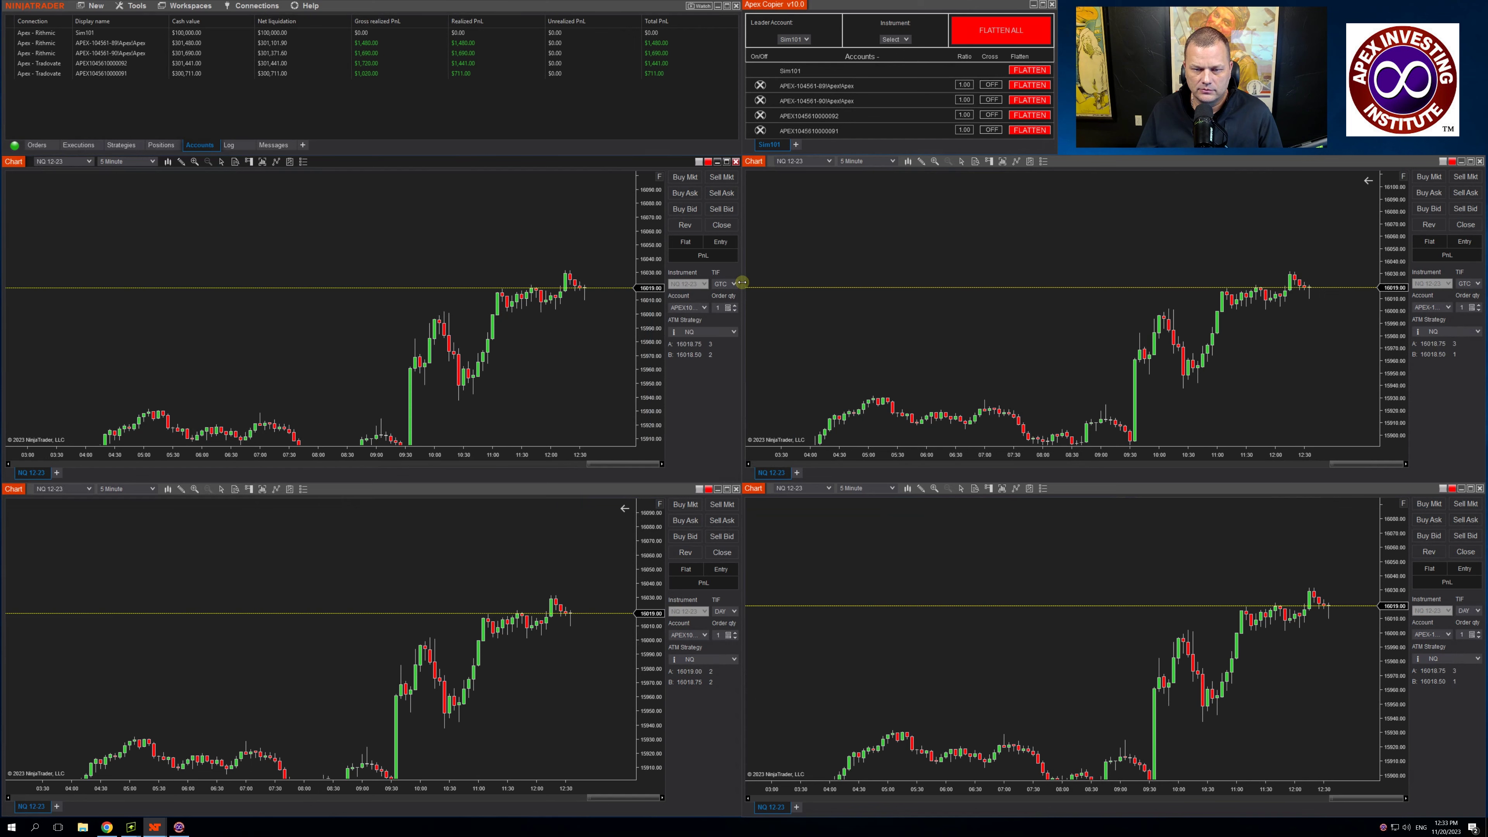
Step: Open a new Apex Copier, dismiss the 'Watchout!' another-copier-open warning, and close the duplicate window
{"action": "left_click", "coordinate": [96, 6]}
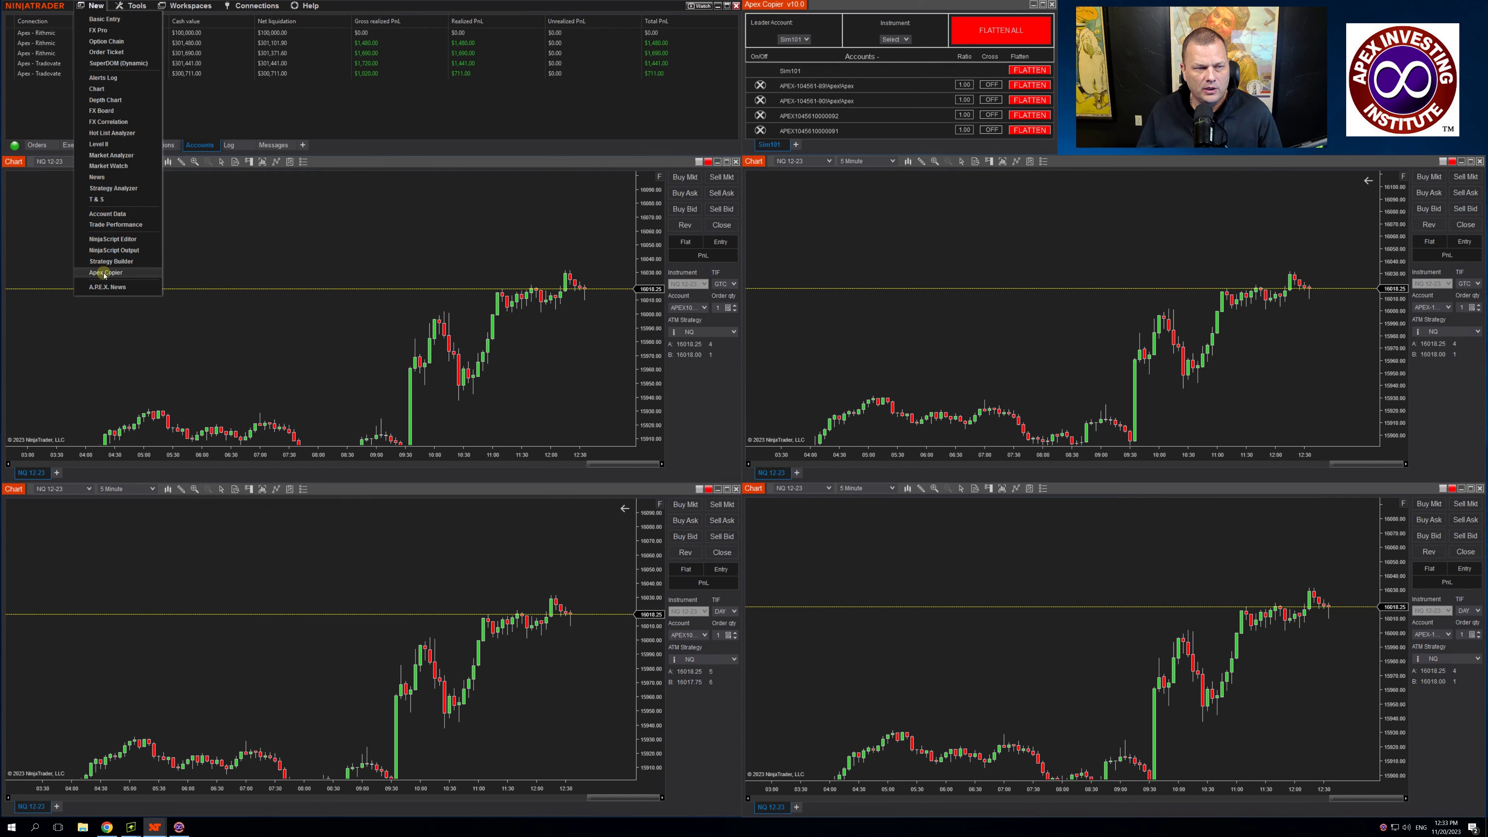
{"action": "left_click", "coordinate": [105, 273]}
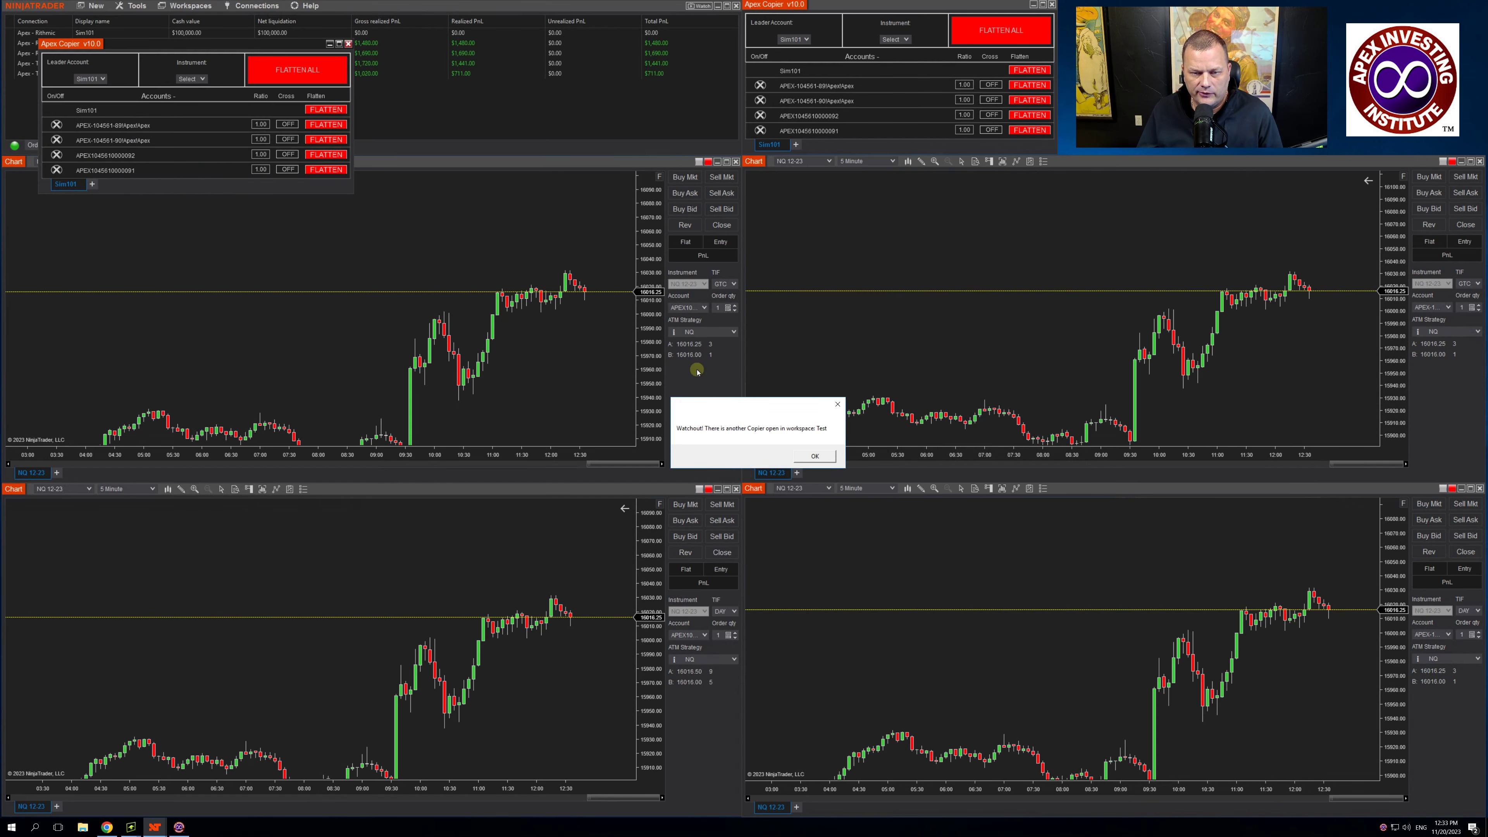
{"action": "left_click_drag", "start_coordinate": [709, 409], "coordinate": [669, 354]}
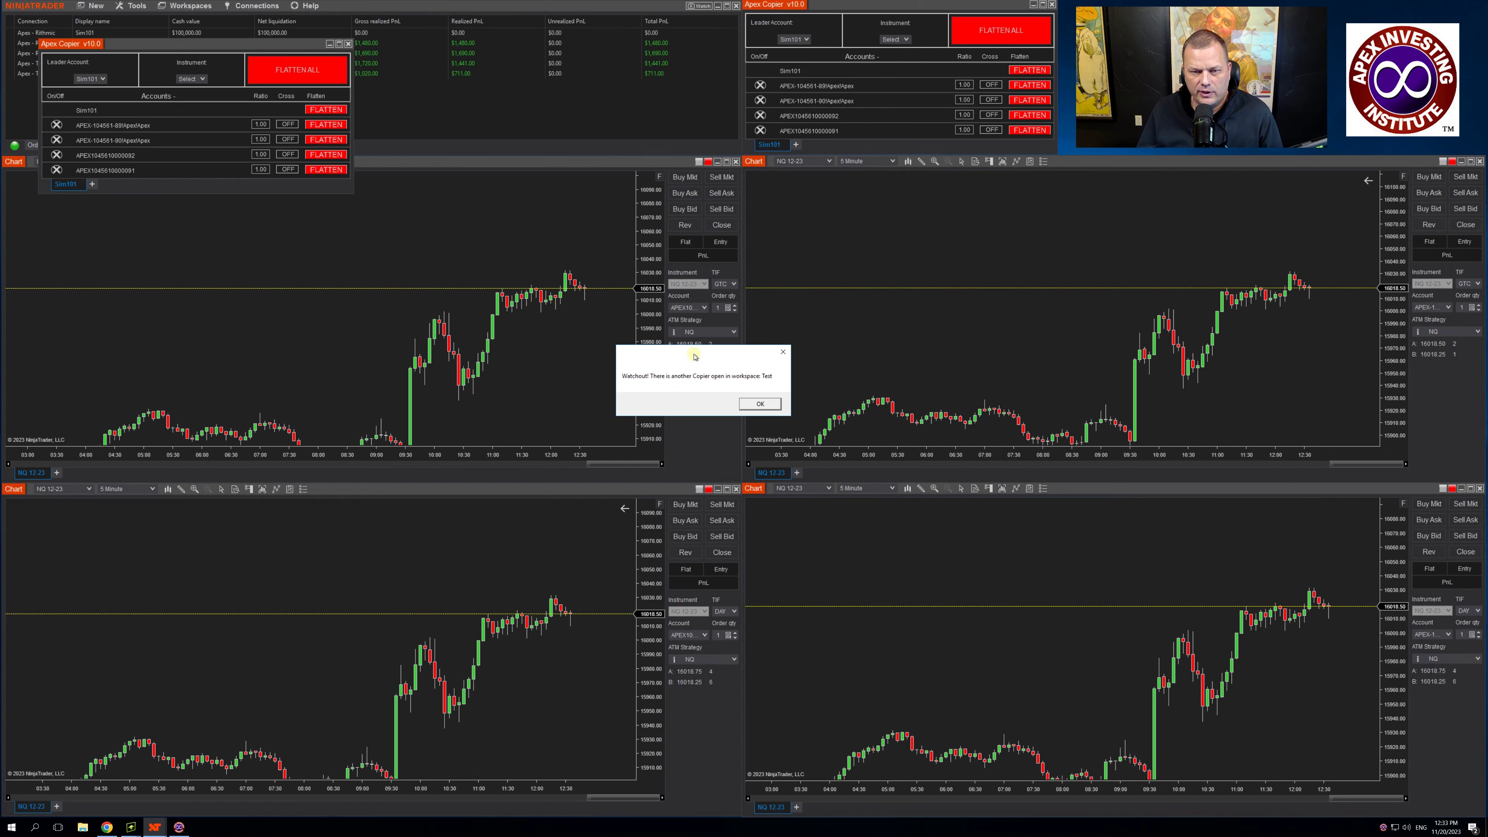
{"action": "left_click_drag", "start_coordinate": [699, 349], "coordinate": [703, 341]}
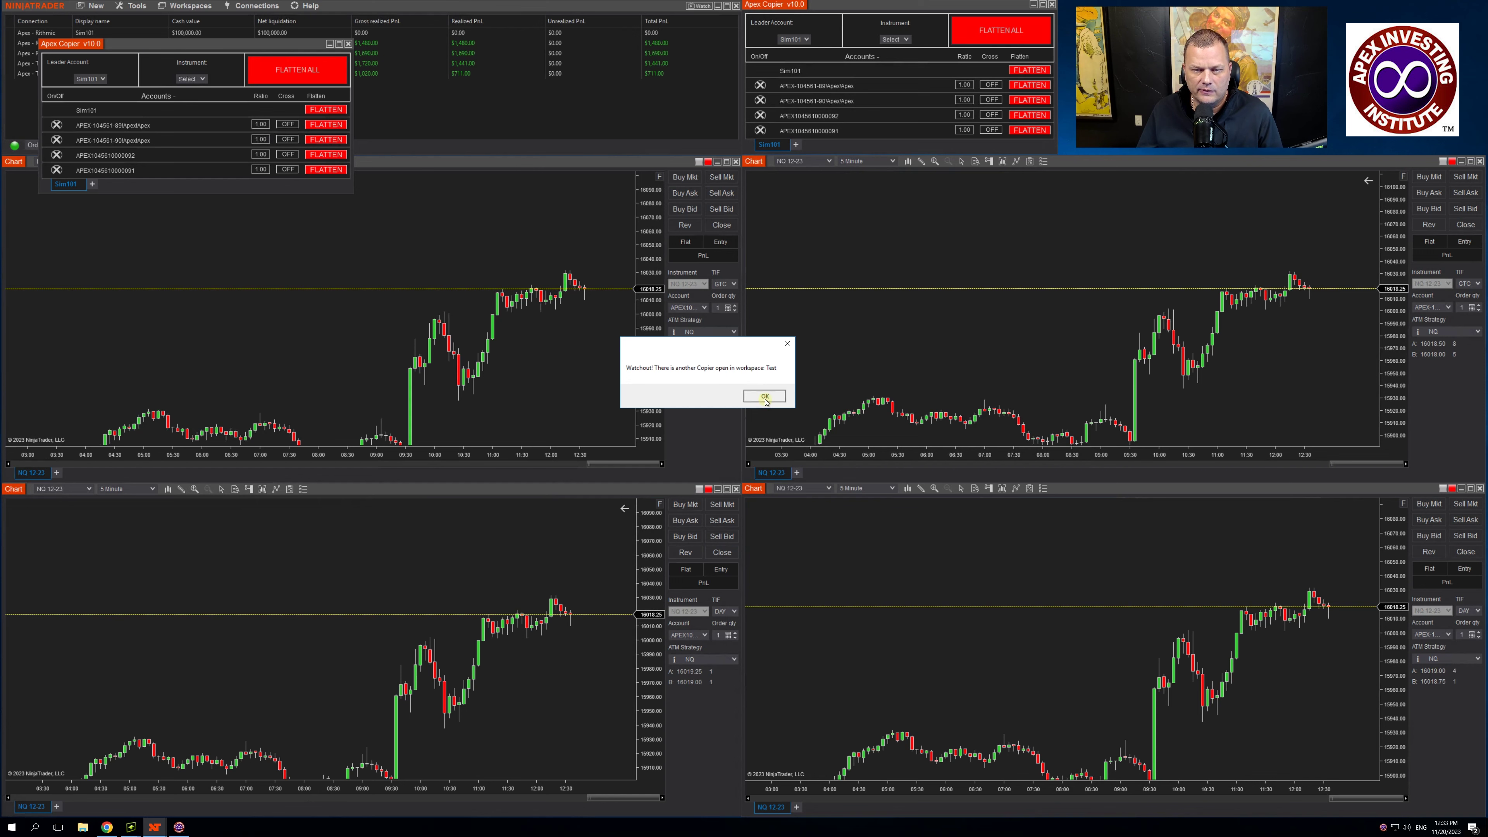
{"action": "left_click_drag", "start_coordinate": [765, 401], "coordinate": [817, 457]}
{"action": "left_click", "coordinate": [816, 457]}
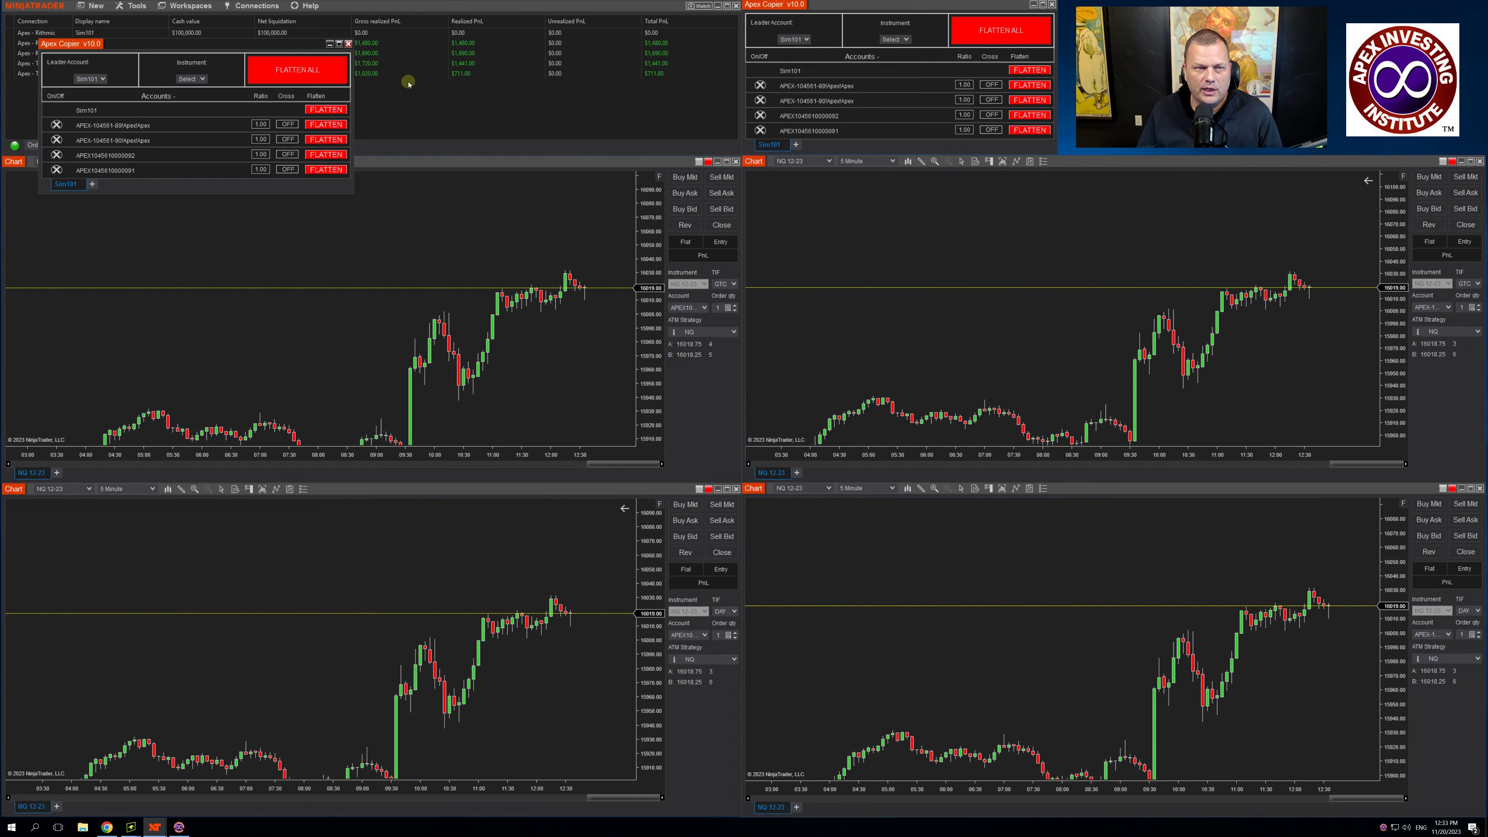
{"action": "left_click", "coordinate": [348, 43]}
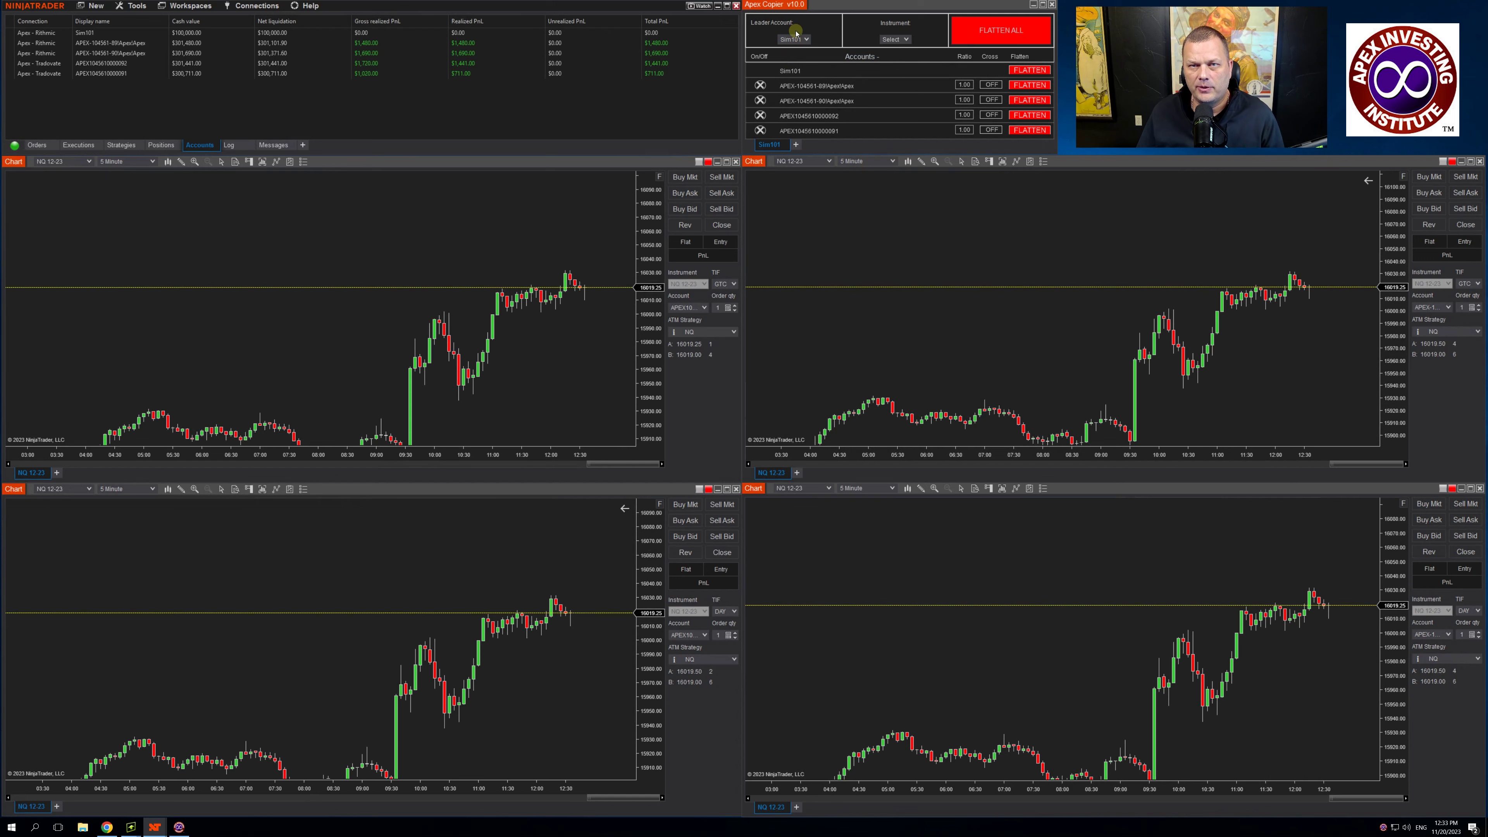
Step: Set an APEX account as the copier's leader and enable copying to the three other APEX accounts
{"action": "left_click", "coordinate": [804, 40]}
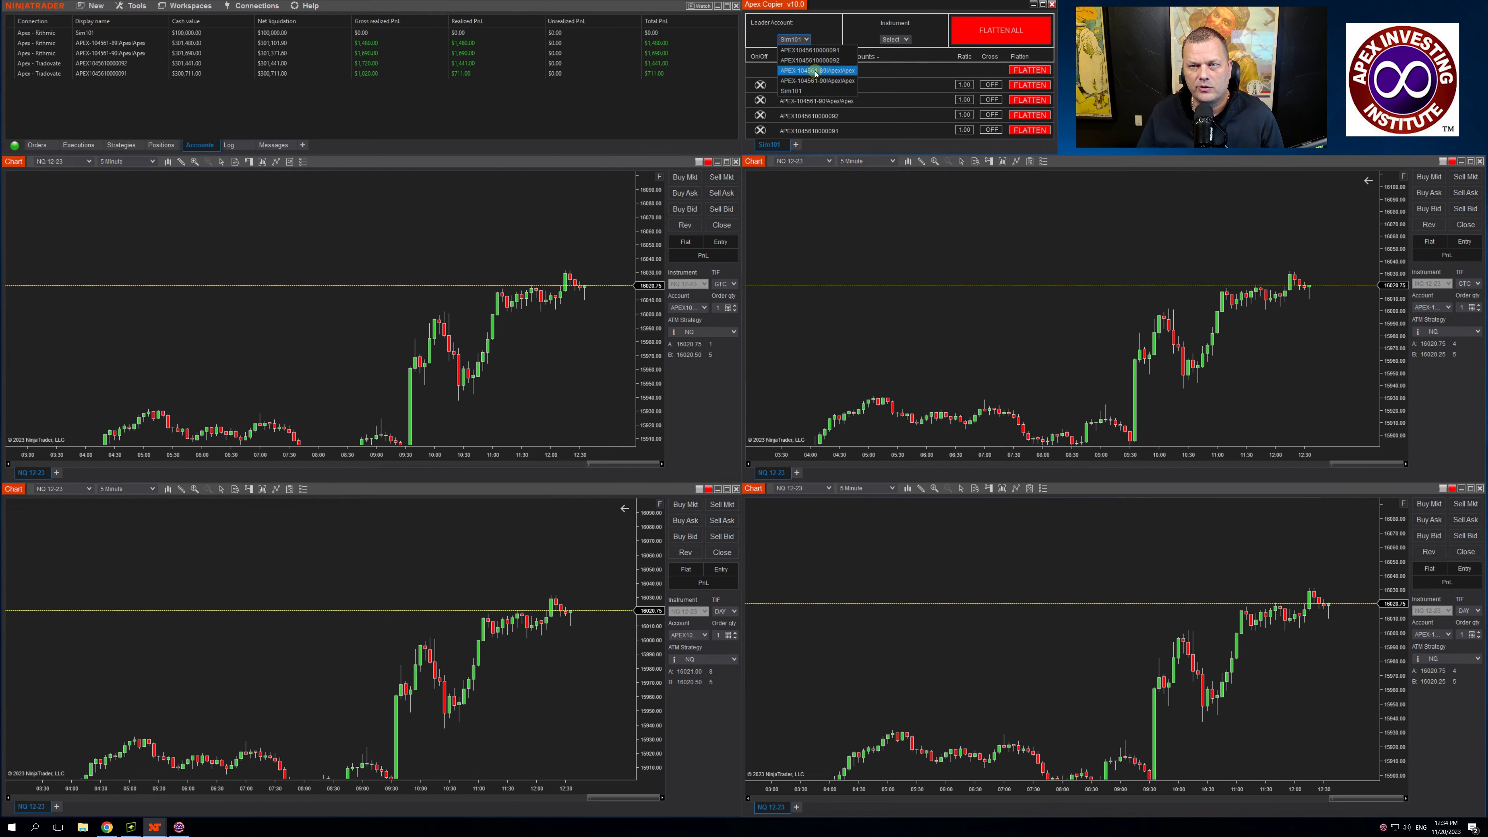
{"action": "left_click", "coordinate": [816, 71]}
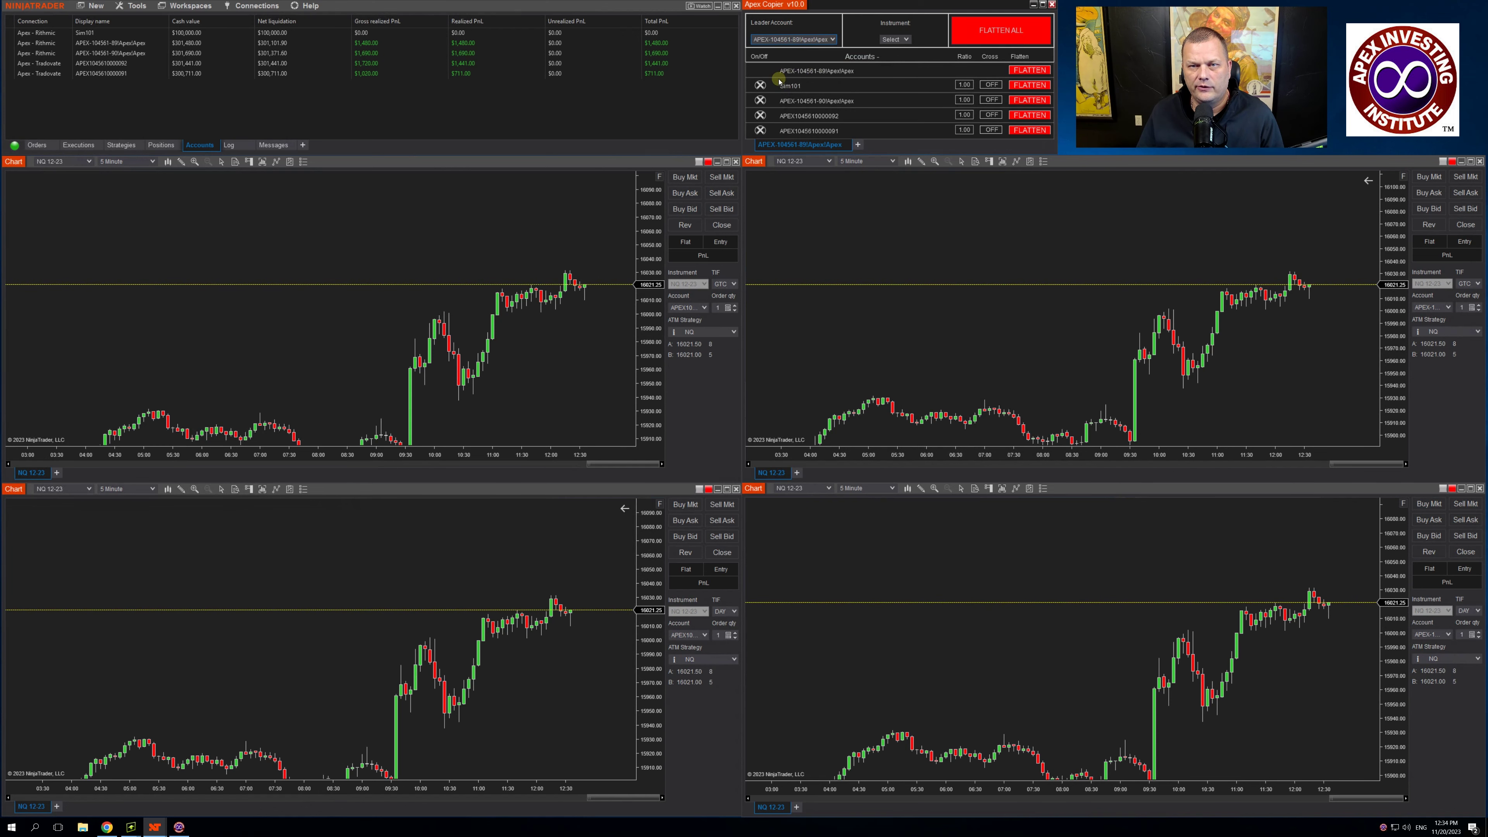
{"action": "left_click", "coordinate": [762, 102]}
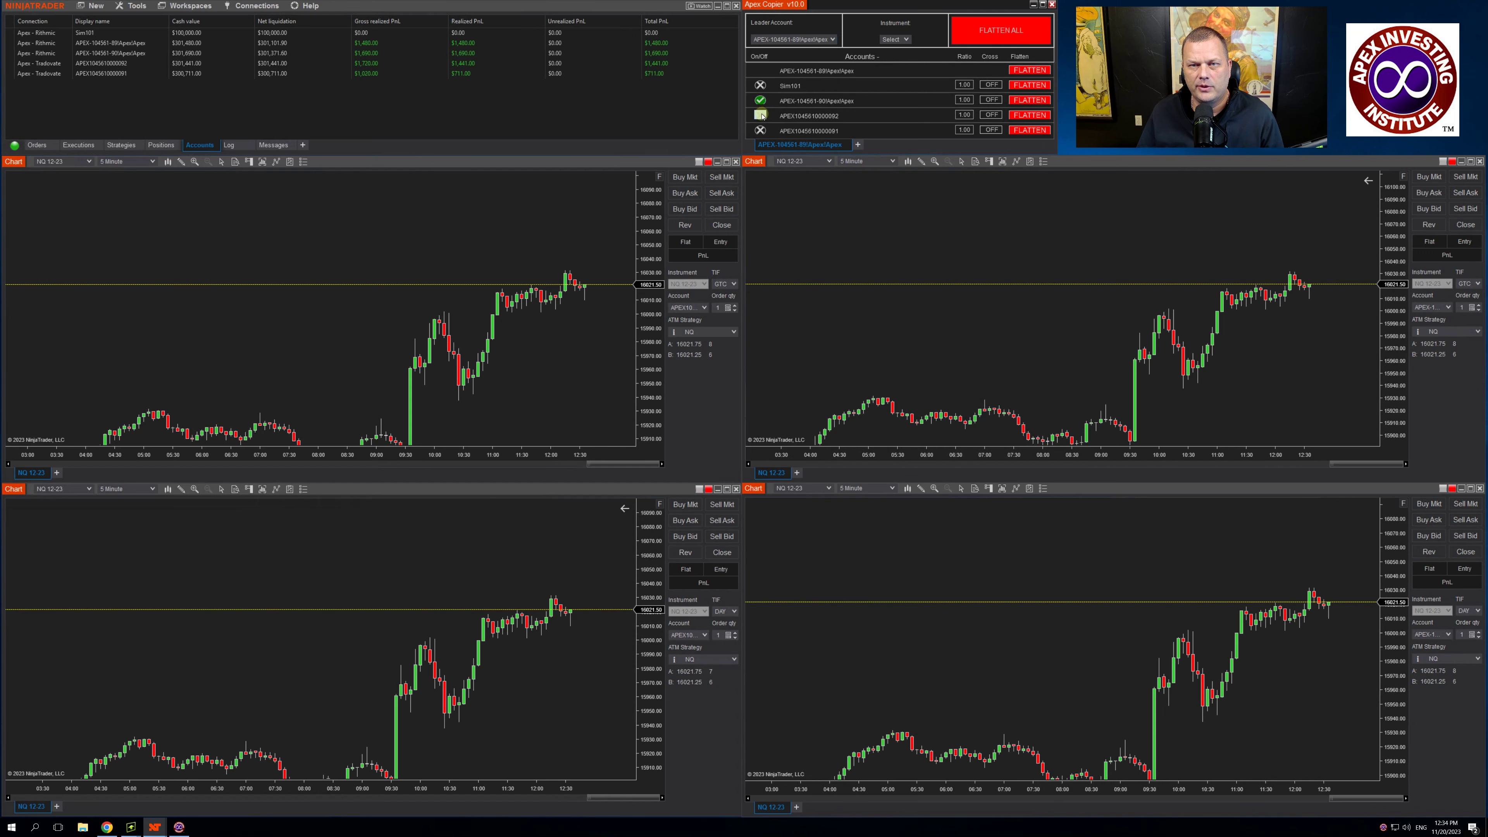
{"action": "left_click", "coordinate": [761, 116]}
{"action": "left_click", "coordinate": [761, 130]}
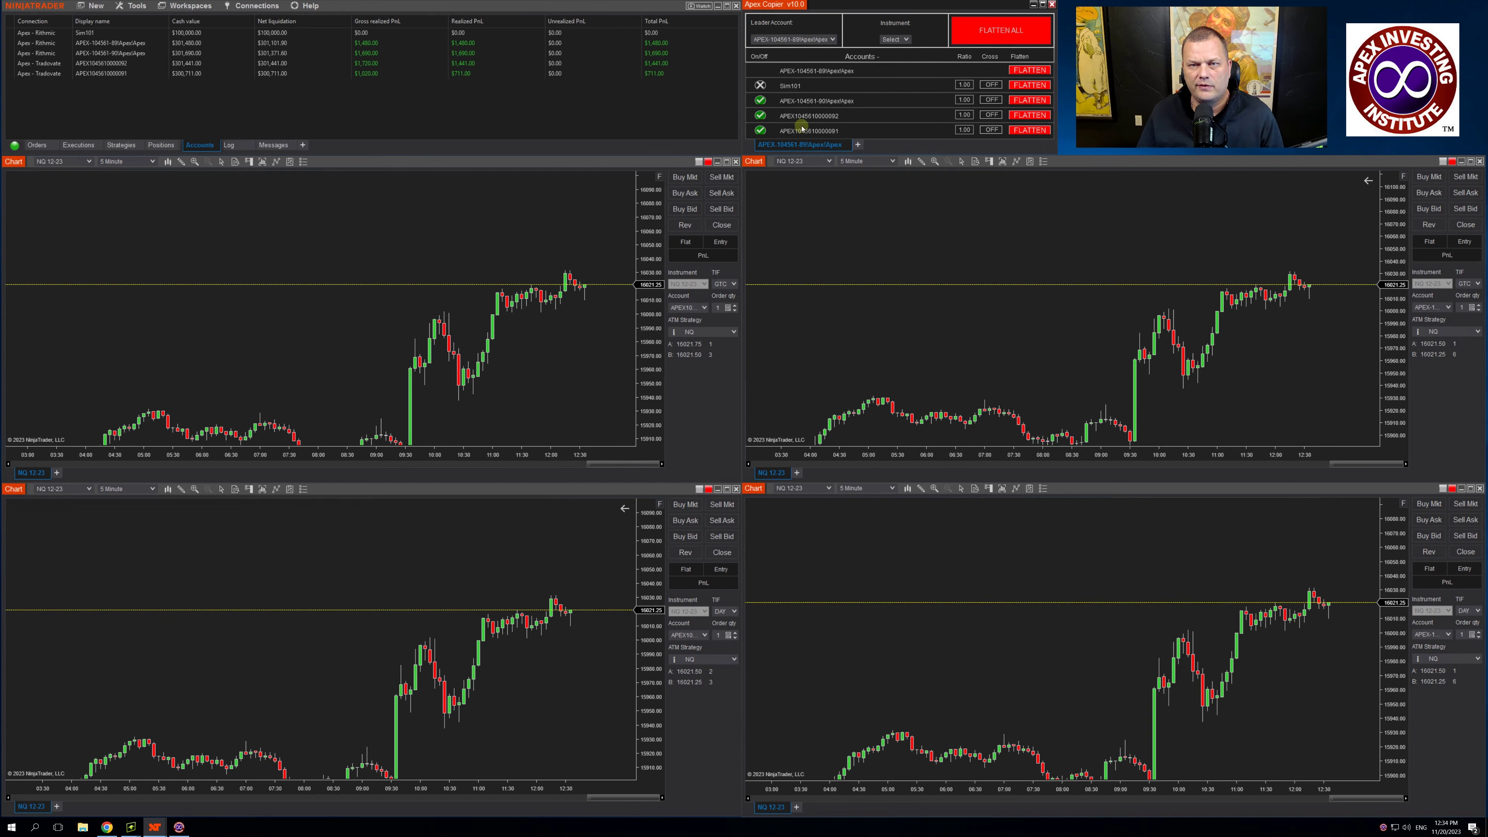
{"action": "left_click", "coordinate": [906, 39]}
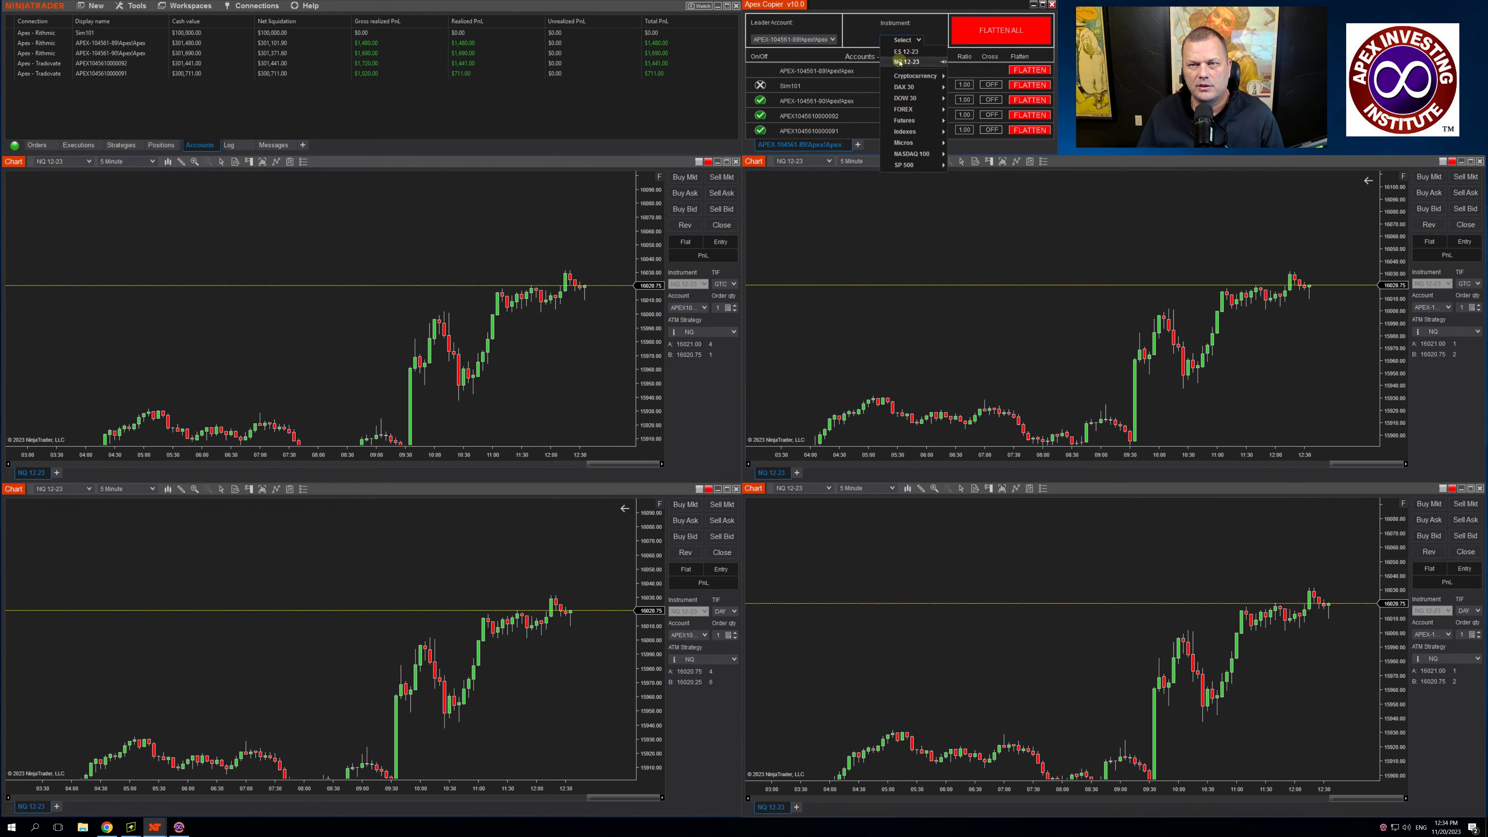
Step: Choose NQ 12-23 as the copied instrument, and toggle cross-over on, then off, for all three followers
{"action": "left_click", "coordinate": [901, 62]}
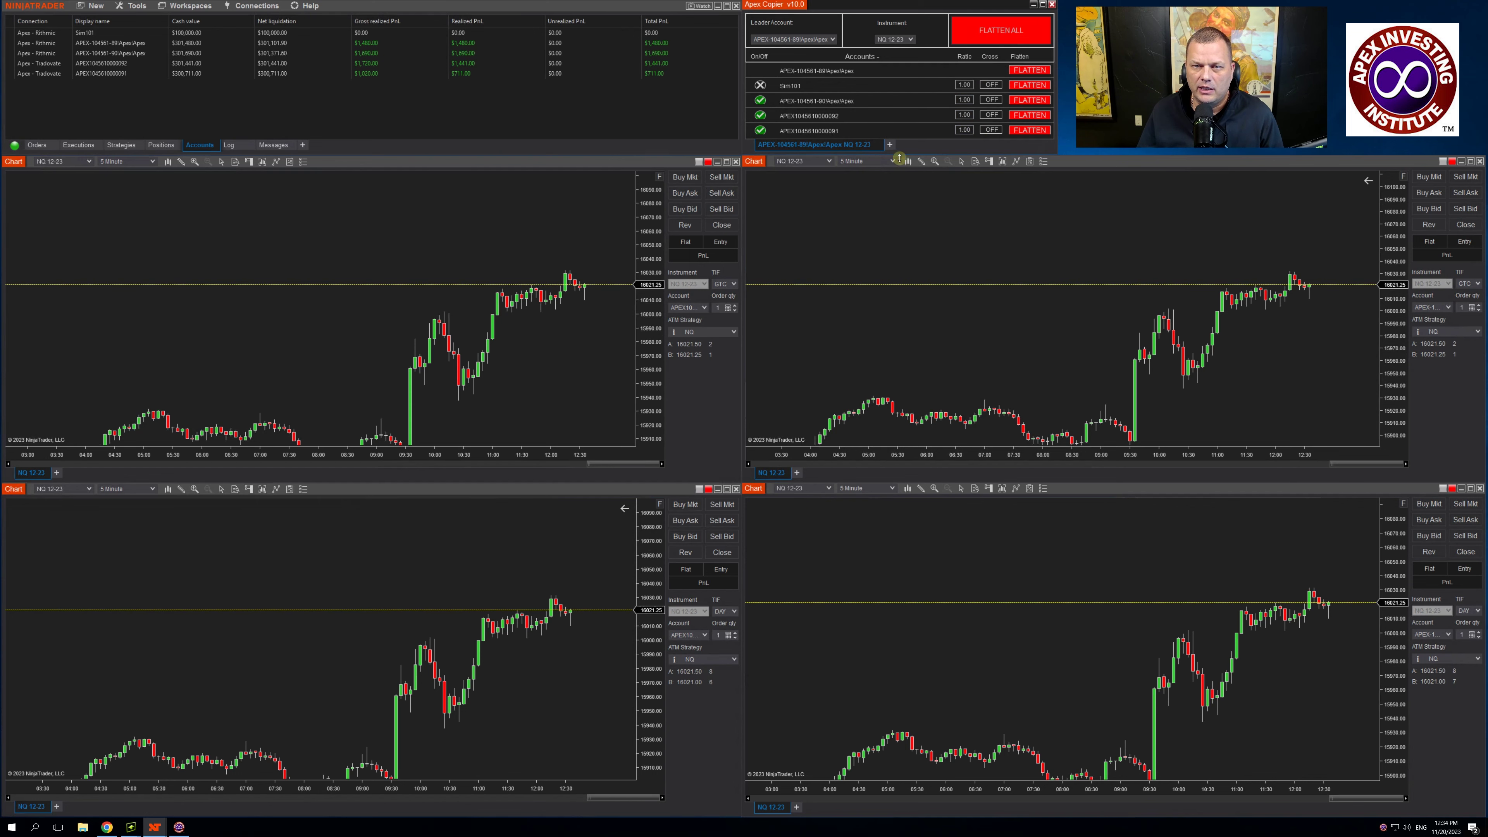
{"action": "left_click", "coordinate": [991, 99]}
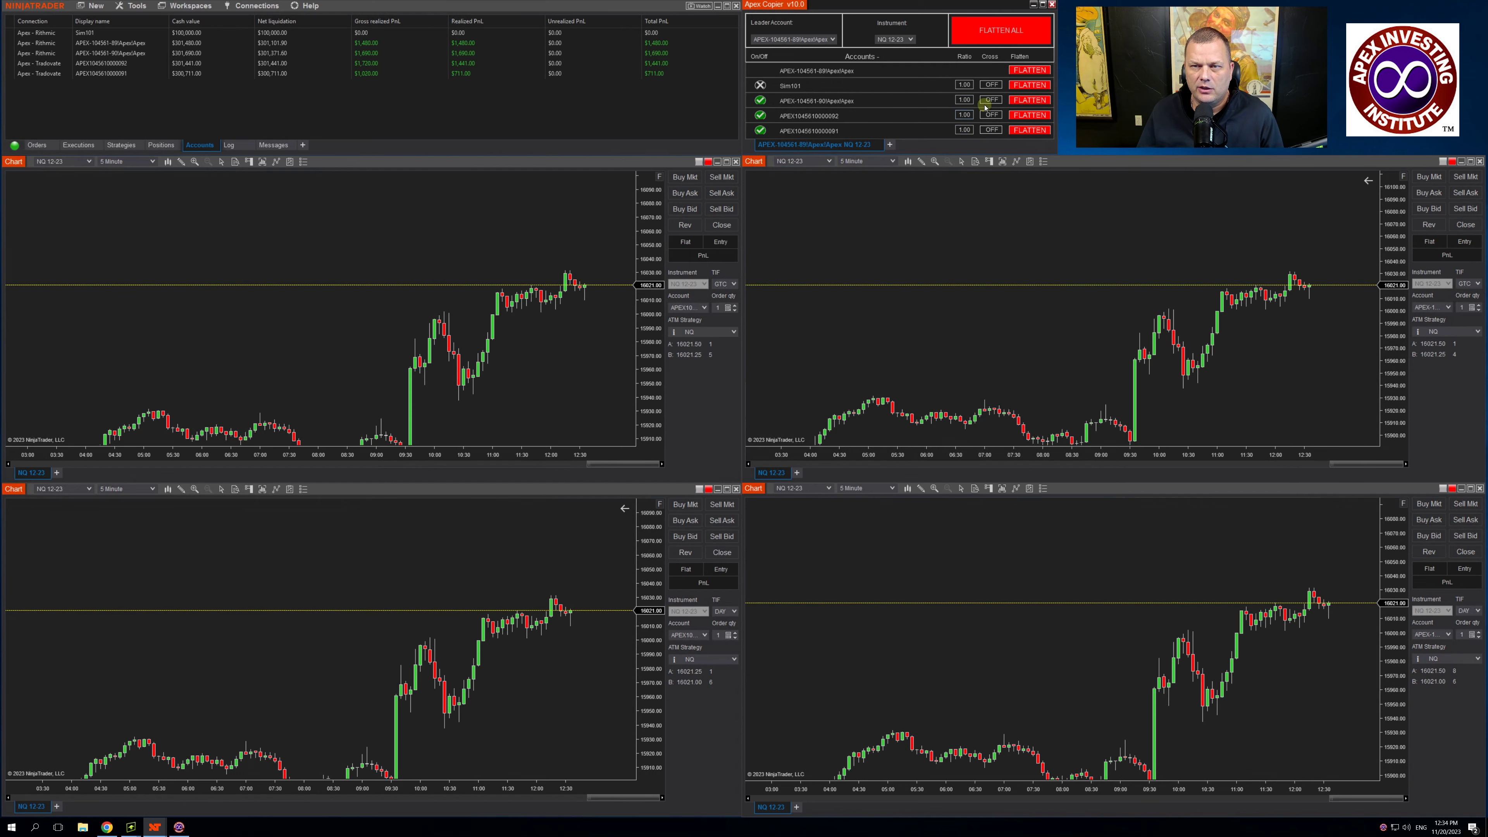
{"action": "left_click", "coordinate": [990, 116]}
{"action": "left_click", "coordinate": [990, 129]}
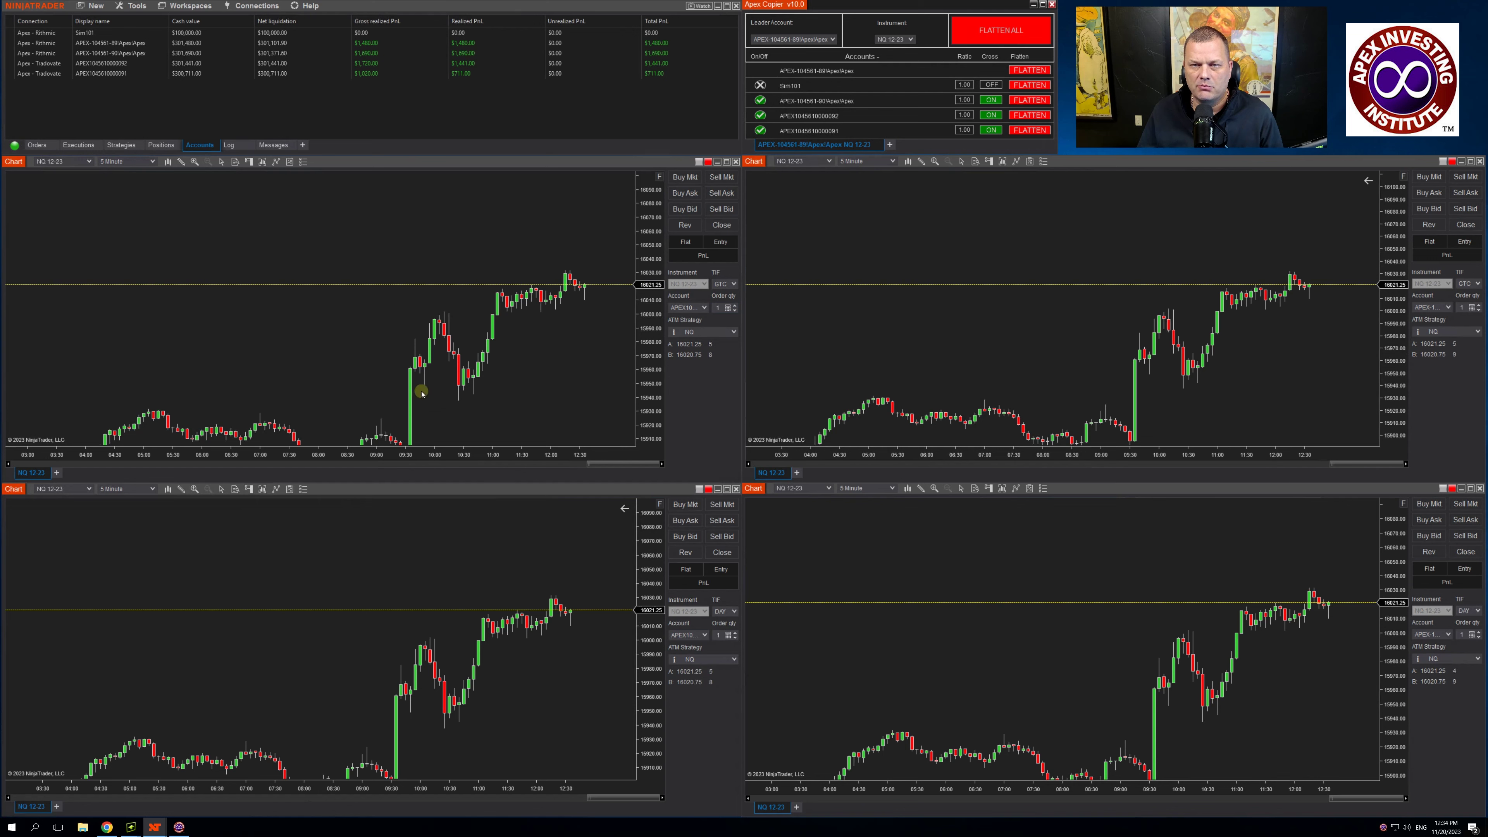
{"action": "left_click", "coordinate": [991, 101]}
{"action": "left_click", "coordinate": [989, 115]}
{"action": "left_click", "coordinate": [991, 130]}
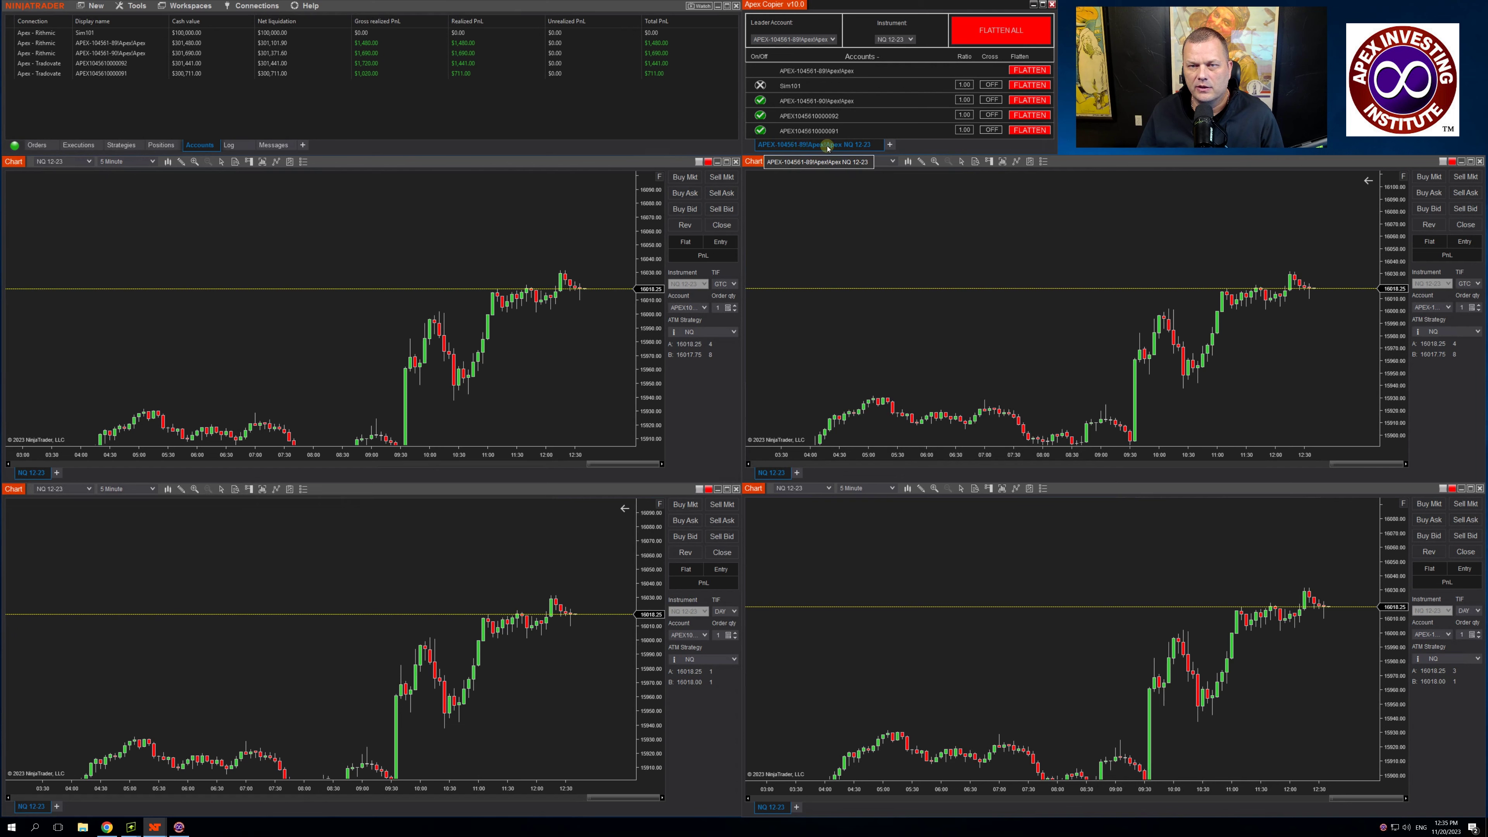
{"action": "left_click", "coordinate": [891, 145]}
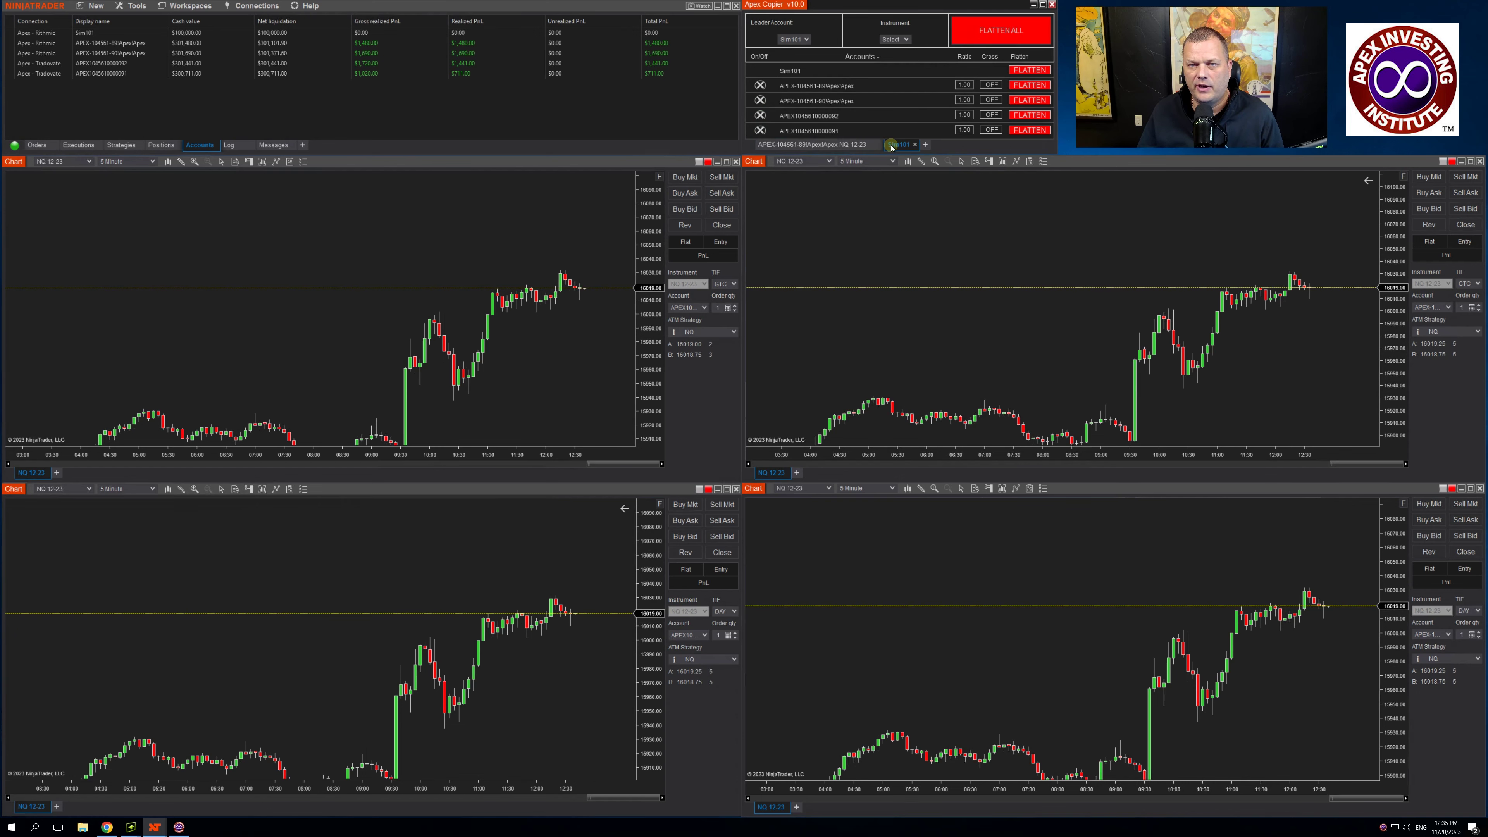
{"action": "left_click", "coordinate": [804, 40]}
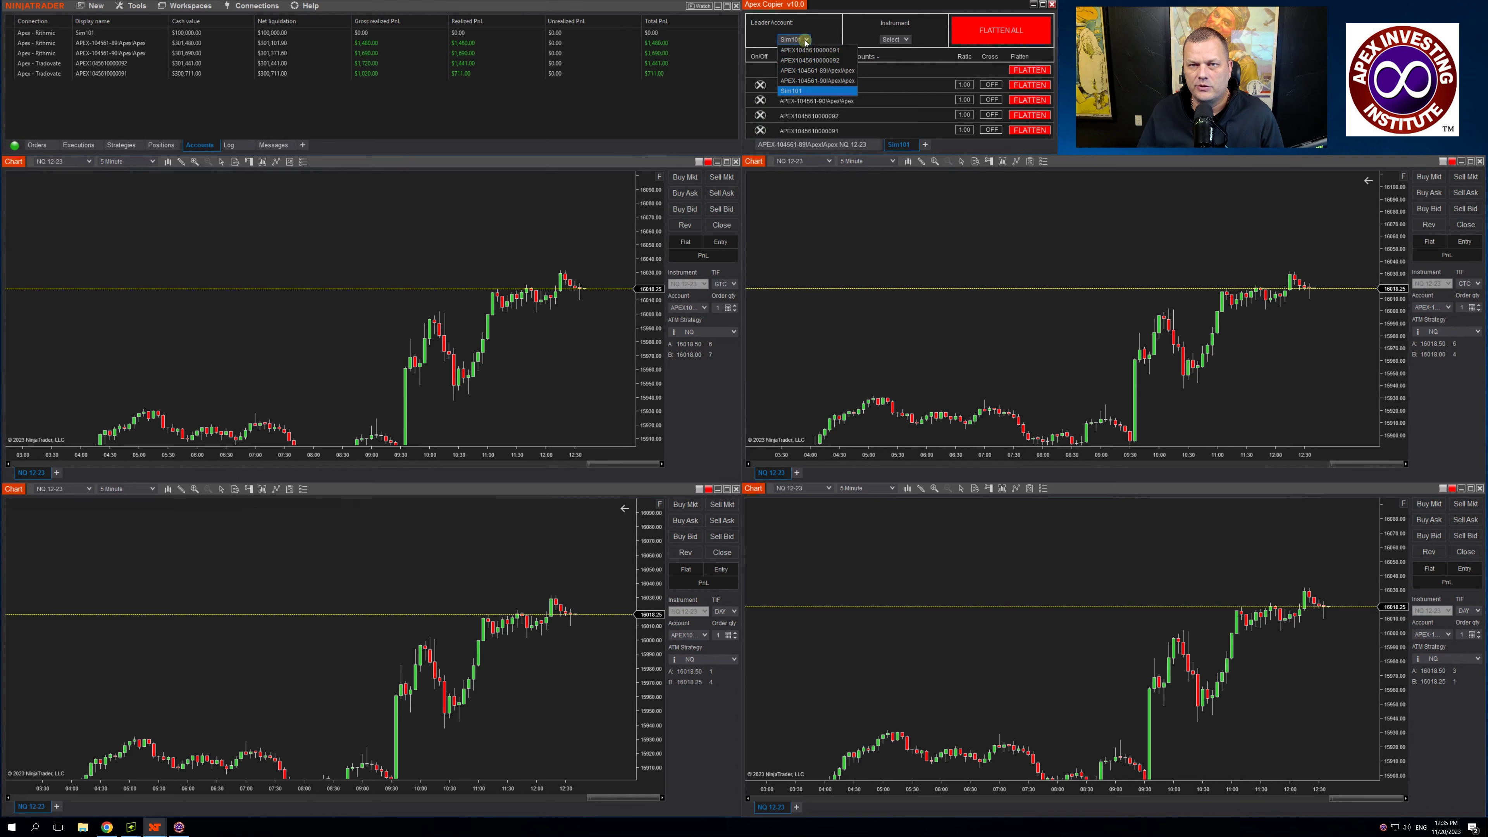
{"action": "left_click", "coordinate": [813, 71]}
{"action": "left_click", "coordinate": [906, 40]}
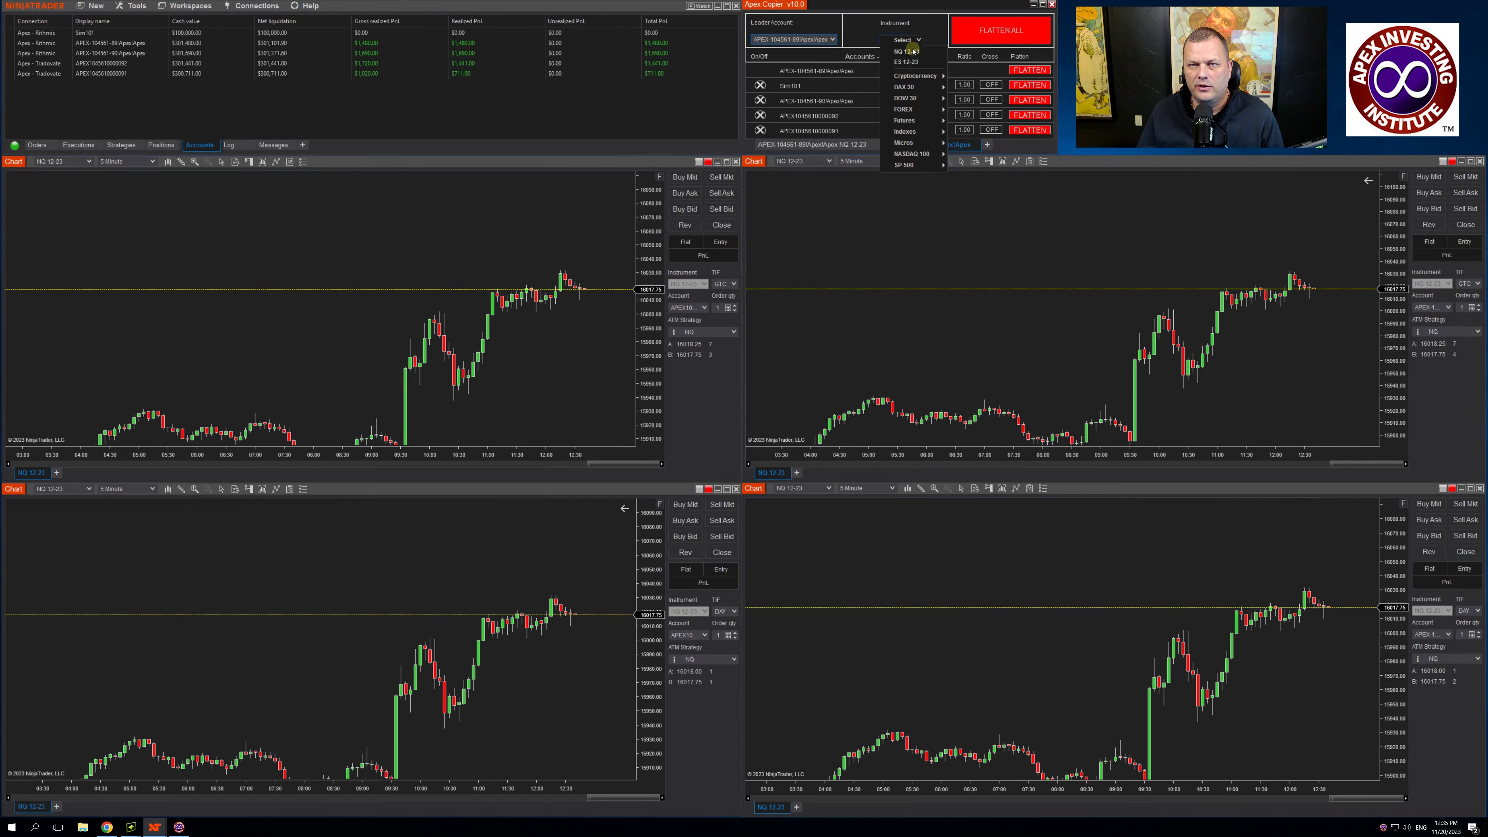
{"action": "left_click", "coordinate": [906, 65]}
{"action": "left_click", "coordinate": [760, 101]}
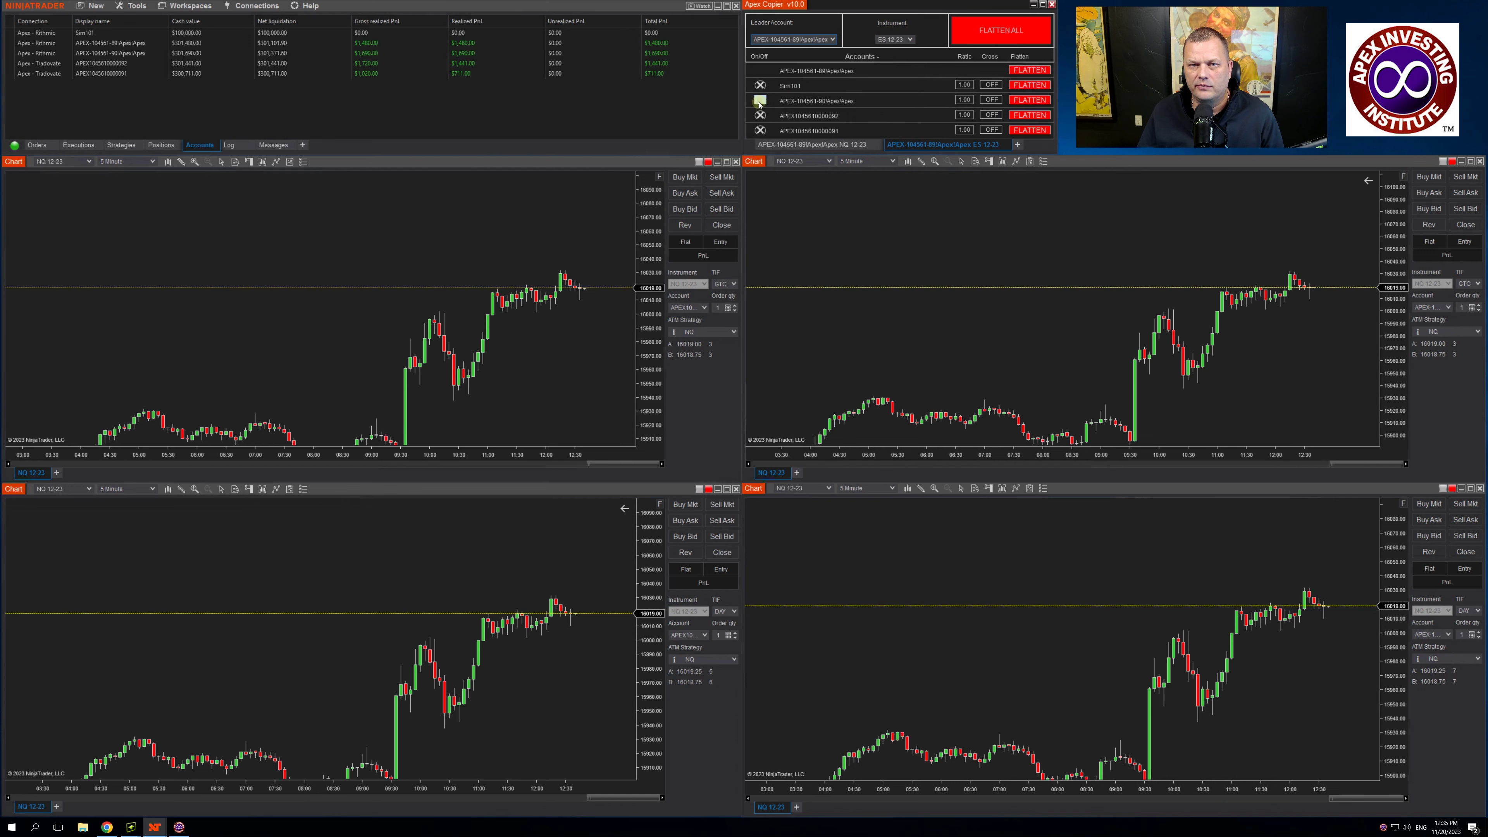
{"action": "left_click", "coordinate": [760, 115]}
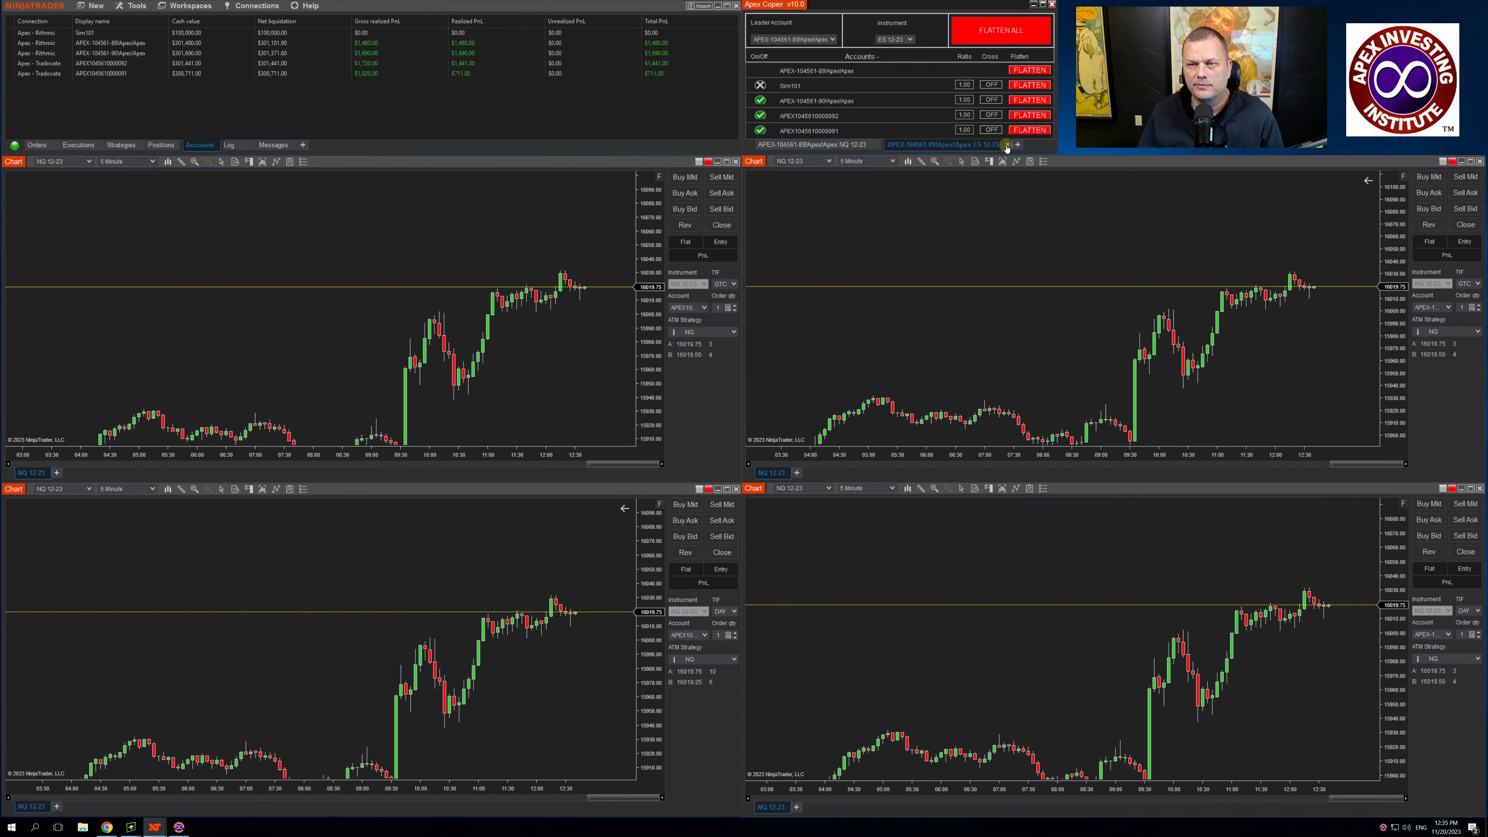
{"action": "left_click", "coordinate": [1007, 145]}
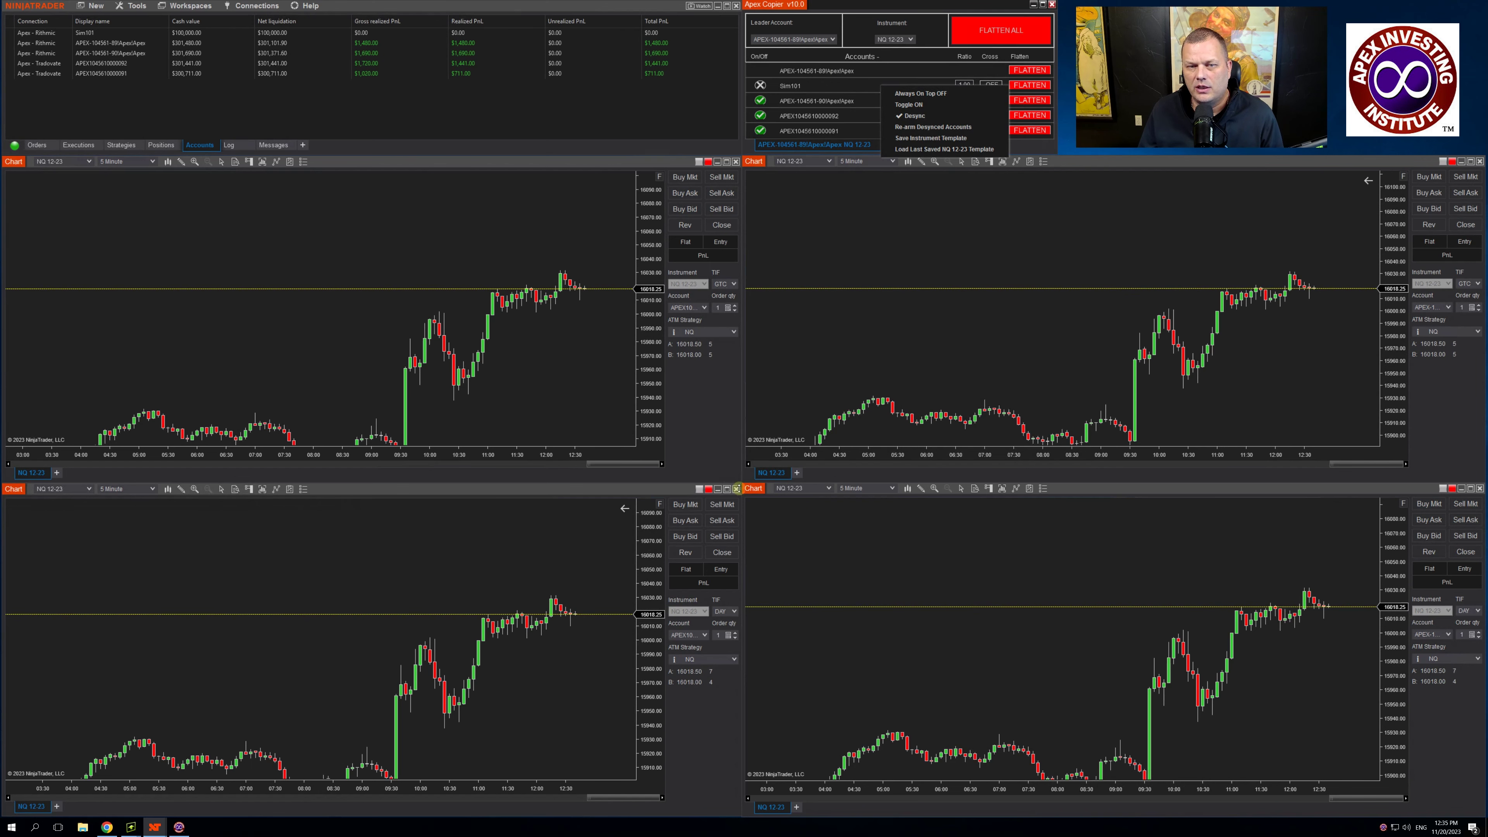
Step: Turn on Always On Top for the Apex Copier window
{"action": "left_click", "coordinate": [911, 94]}
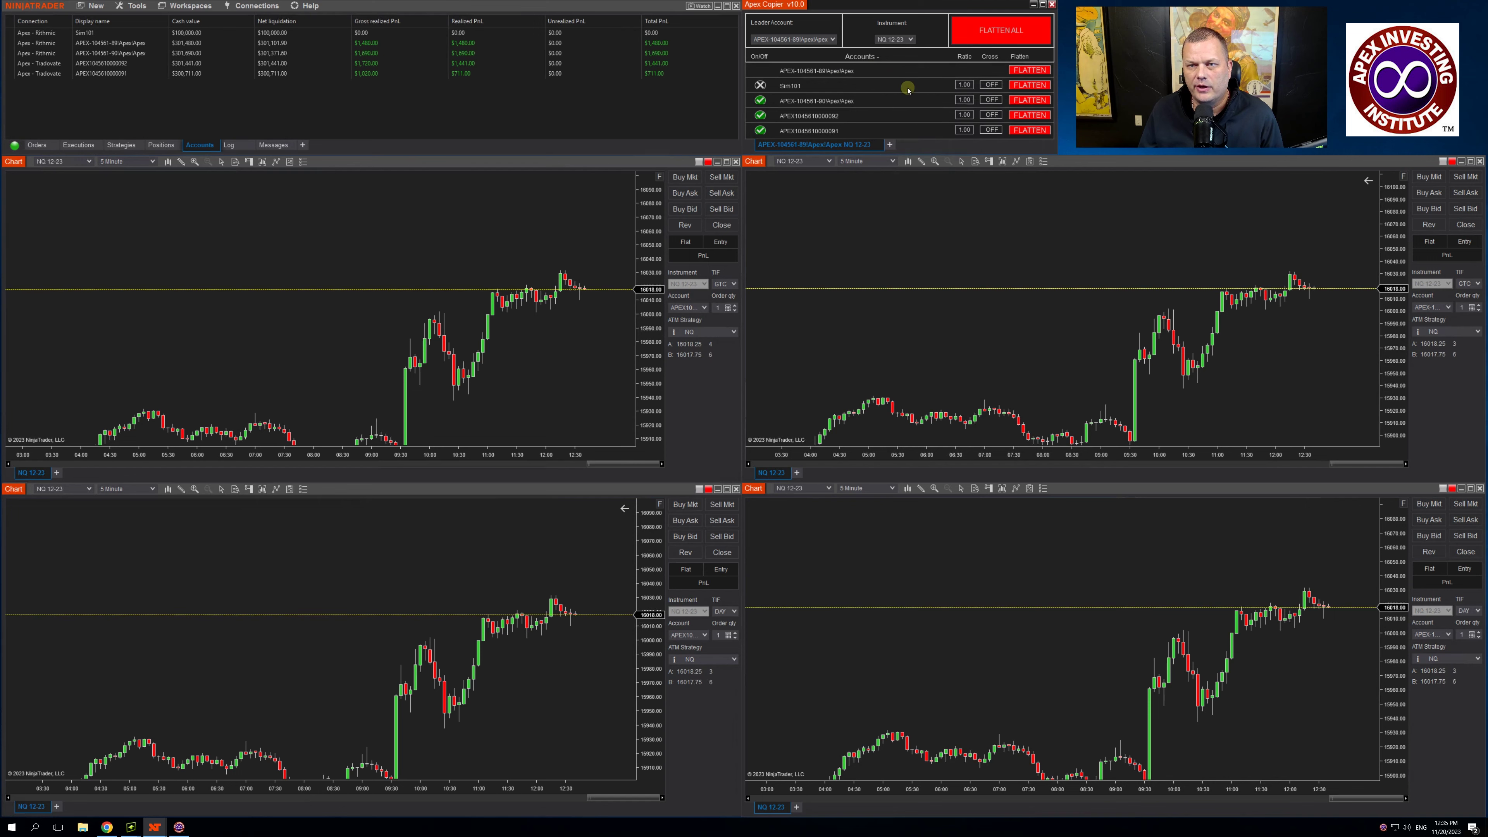
{"action": "right_click", "coordinate": [908, 88]}
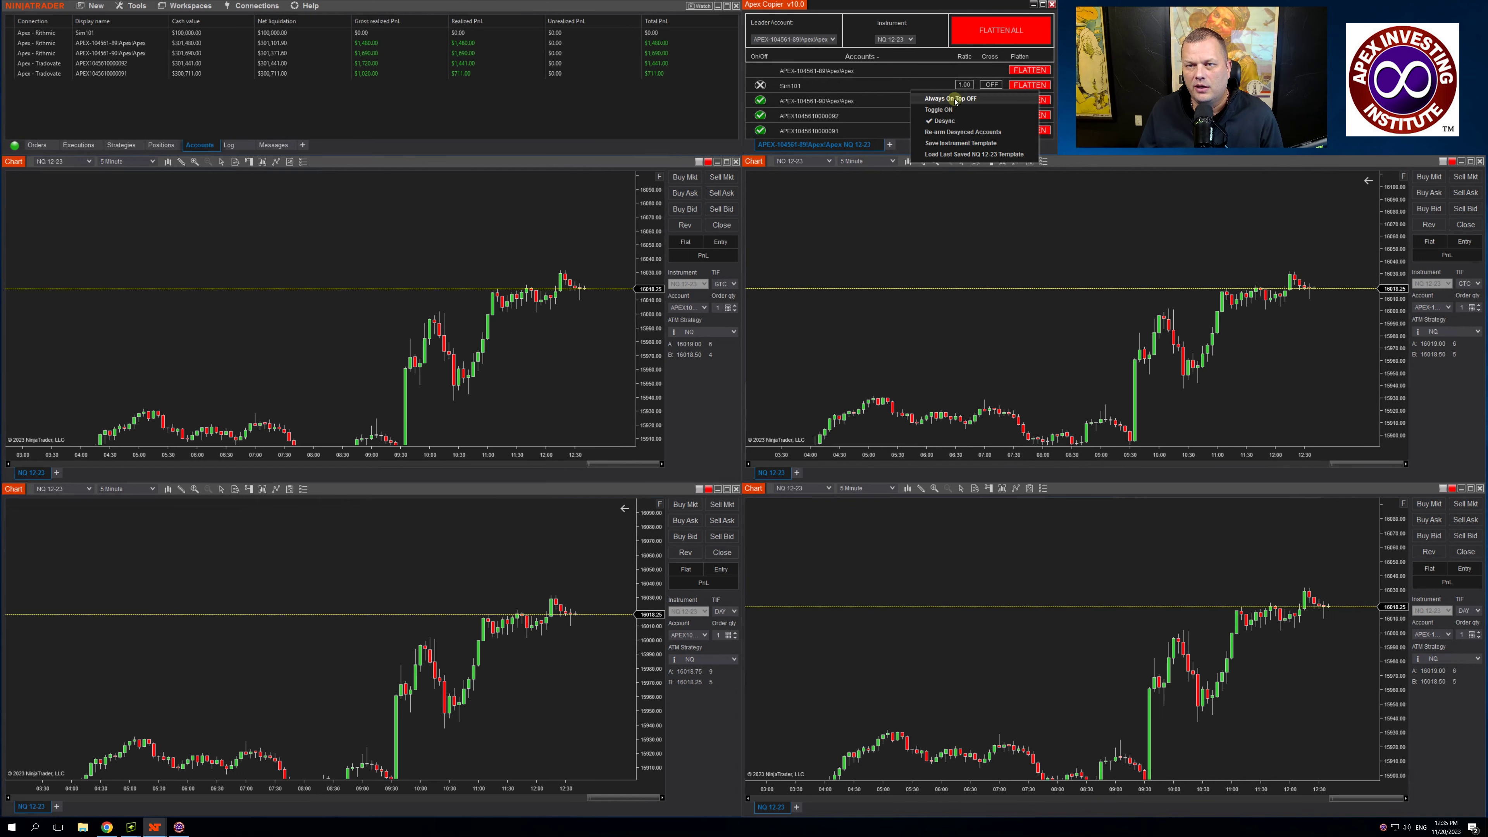
{"action": "left_click", "coordinate": [955, 100]}
{"action": "right_click", "coordinate": [908, 84]}
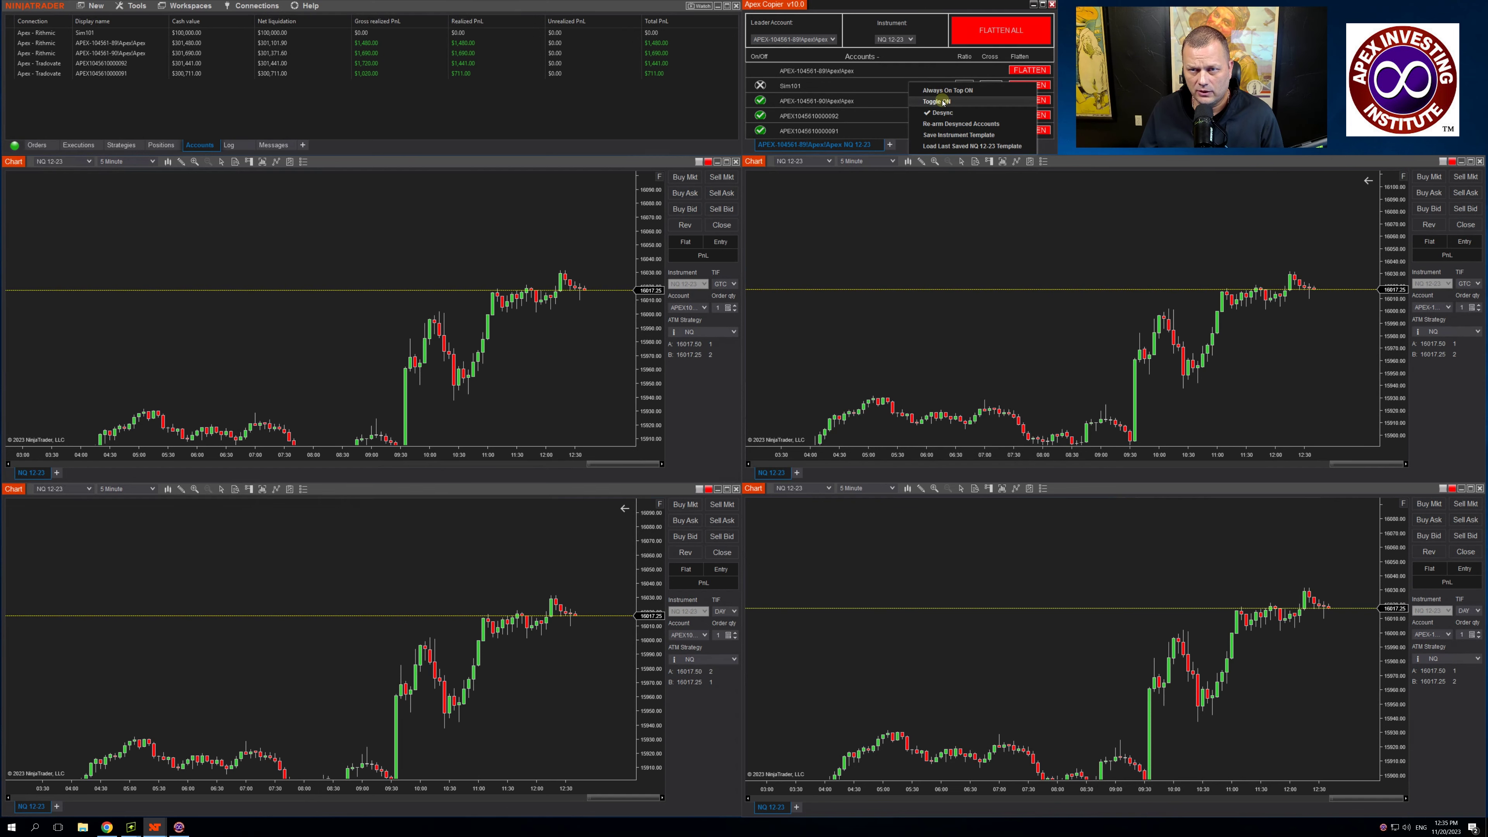
{"action": "left_click", "coordinate": [894, 87]}
Step: Switch the three Apex followers off, turn every account back on with Toggle ON, then disable Sim101
{"action": "left_click", "coordinate": [760, 101]}
{"action": "left_click", "coordinate": [760, 116]}
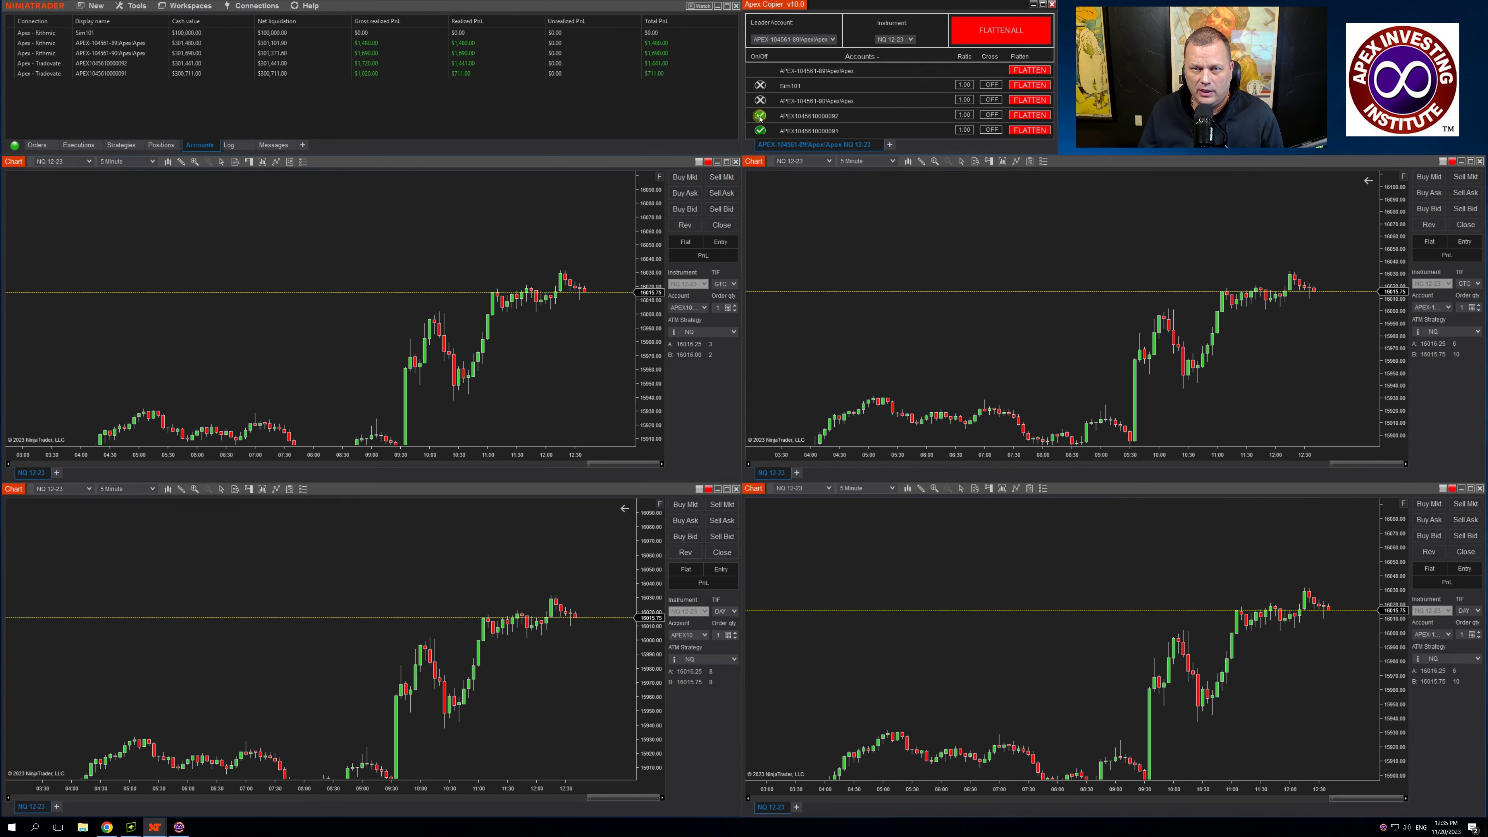
{"action": "left_click", "coordinate": [760, 130]}
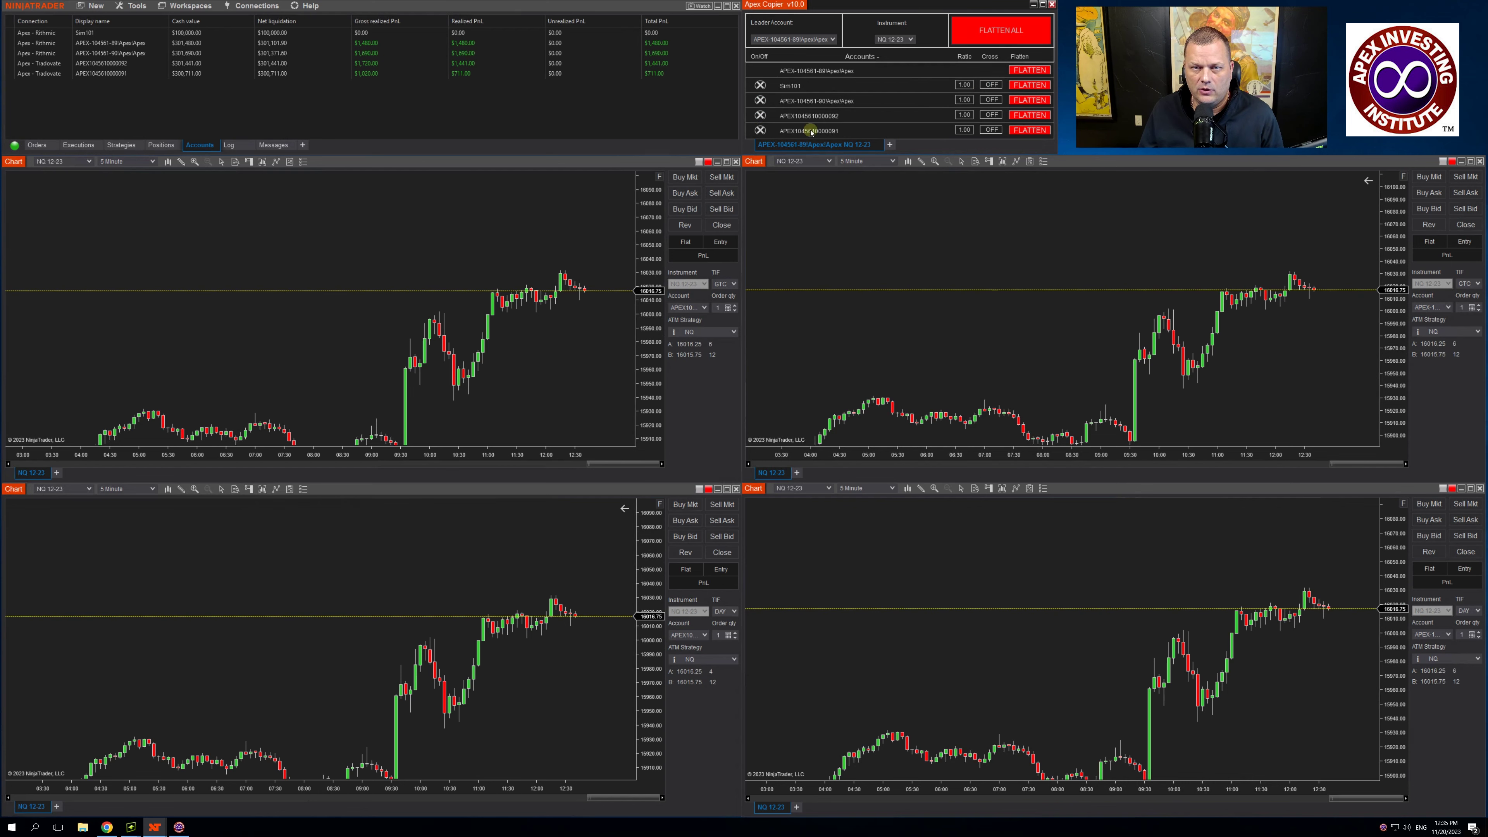
{"action": "right_click", "coordinate": [888, 86]}
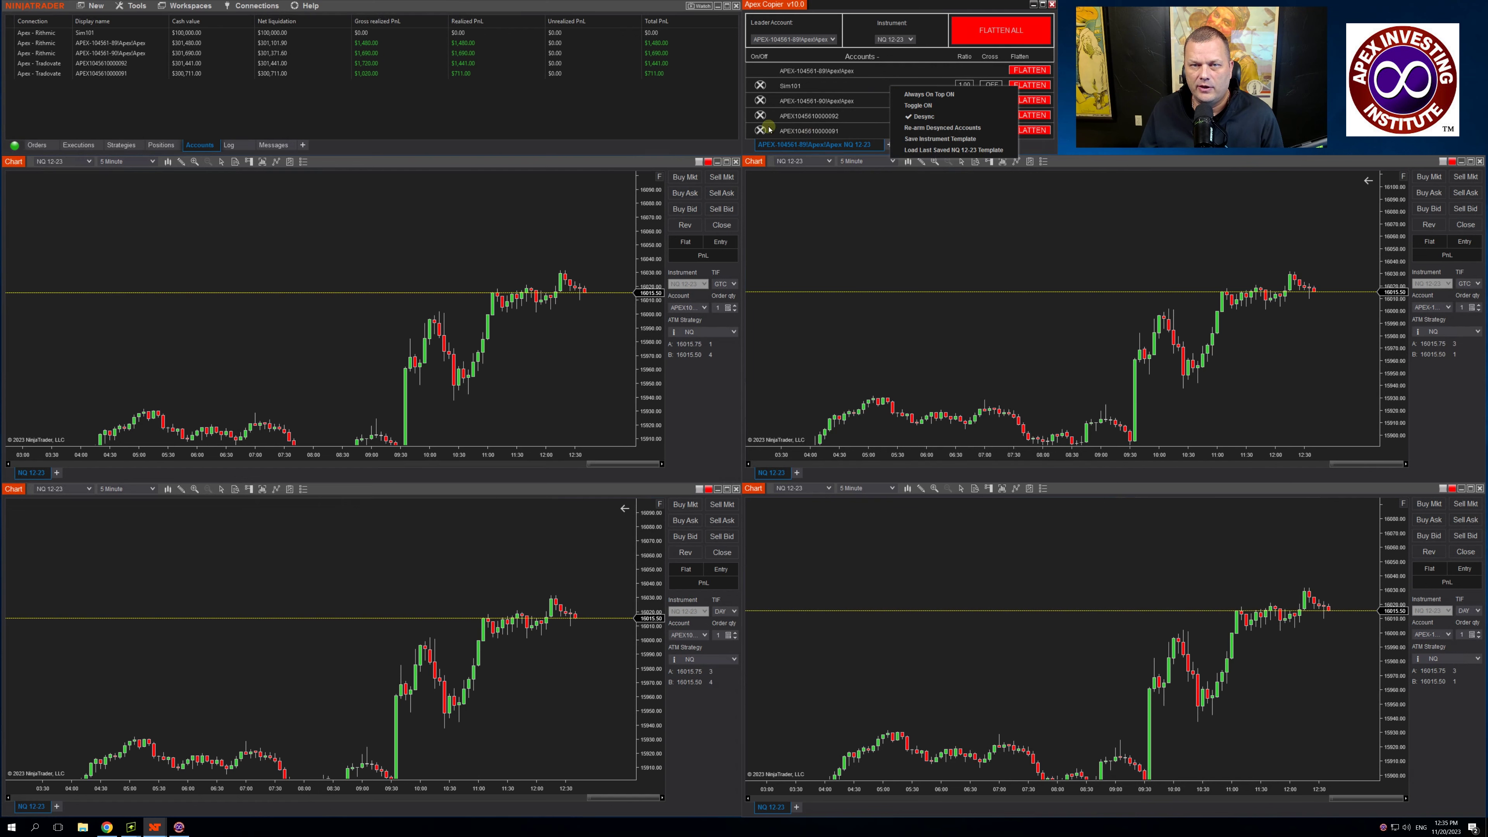
{"action": "left_click", "coordinate": [917, 107]}
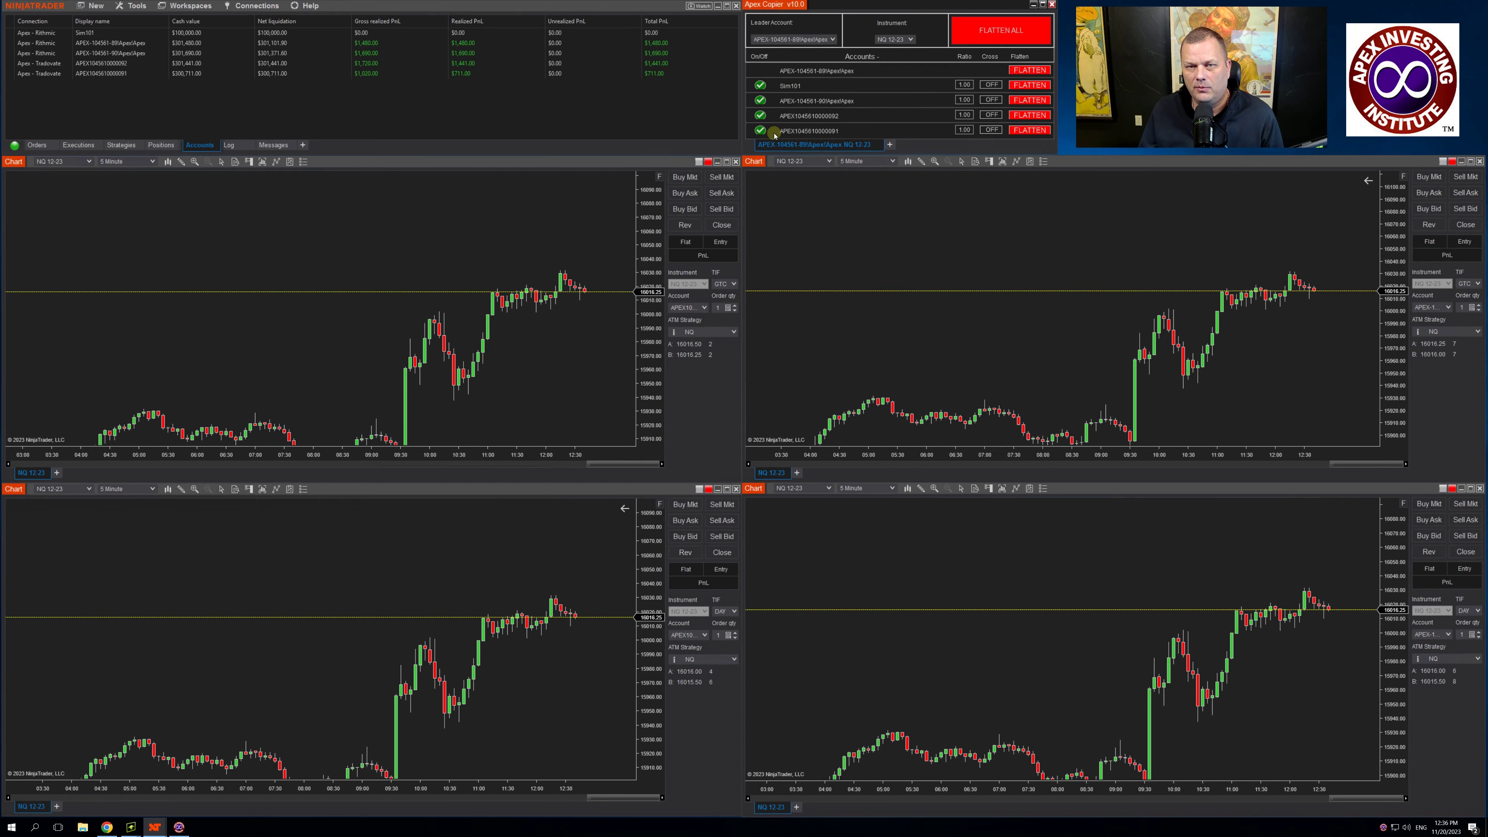
{"action": "left_click", "coordinate": [760, 85]}
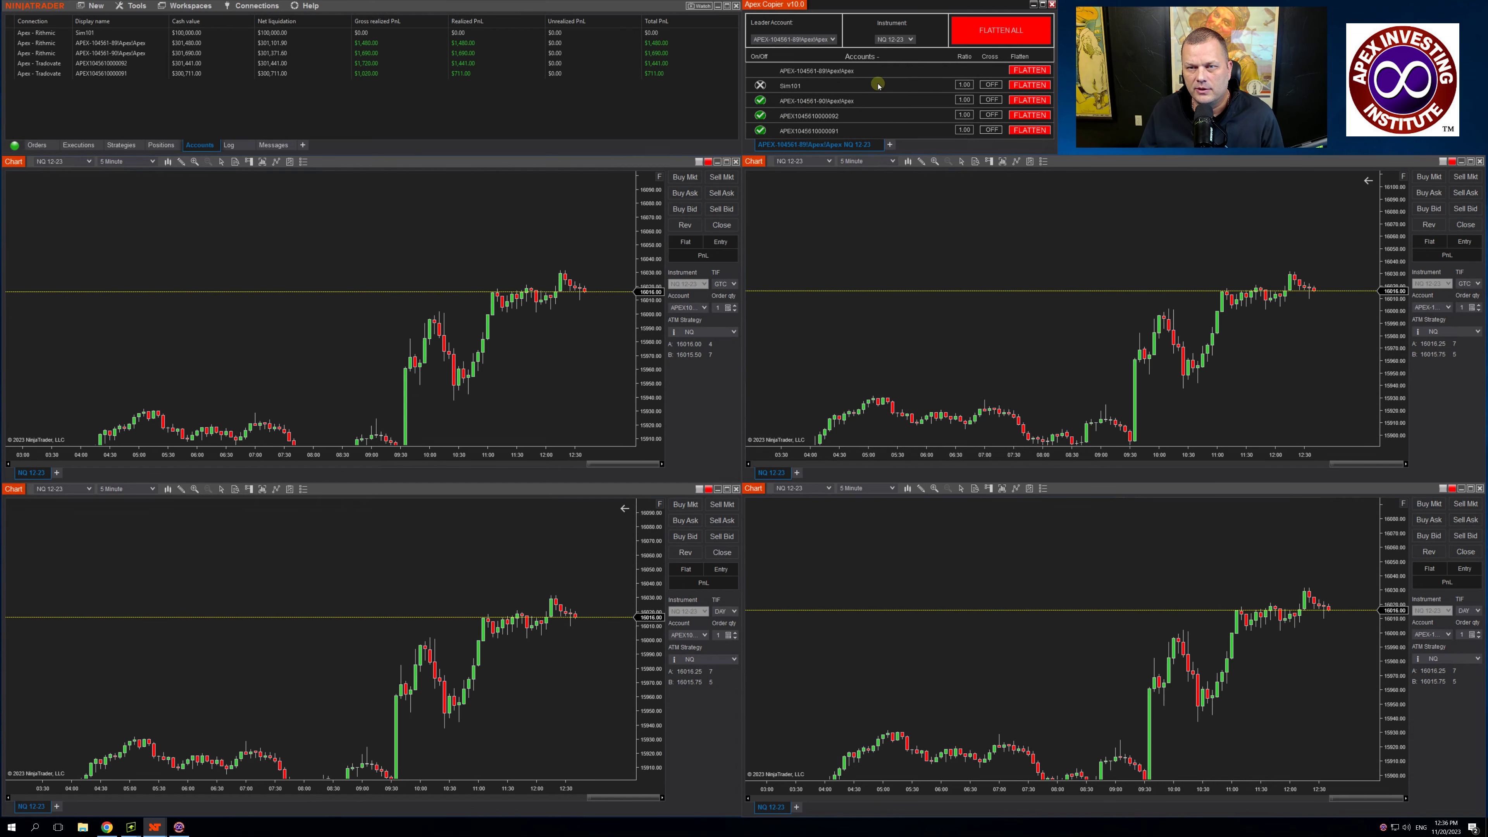
{"action": "right_click", "coordinate": [879, 85]}
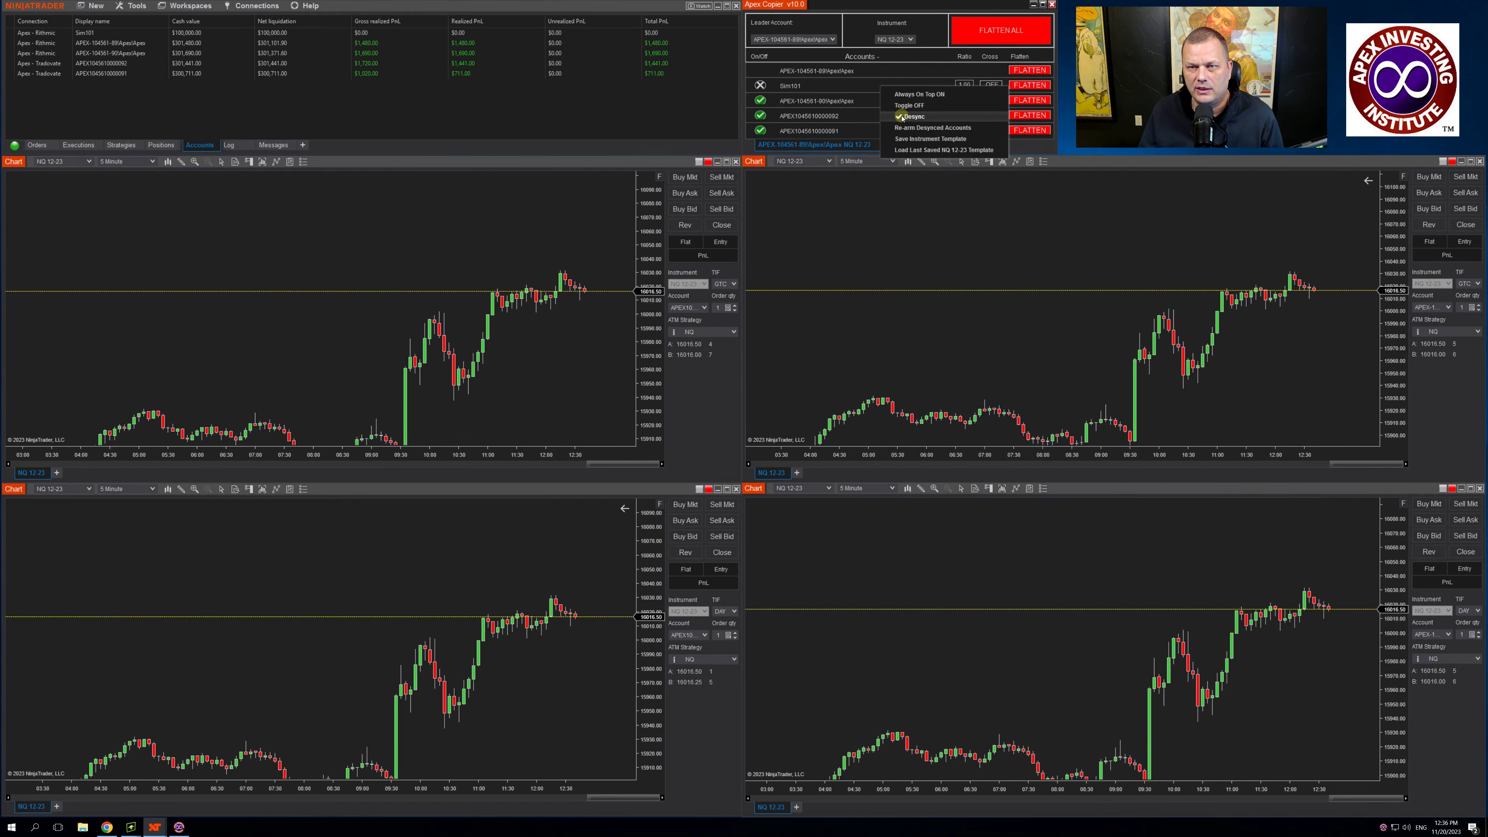
{"action": "left_click", "coordinate": [866, 87]}
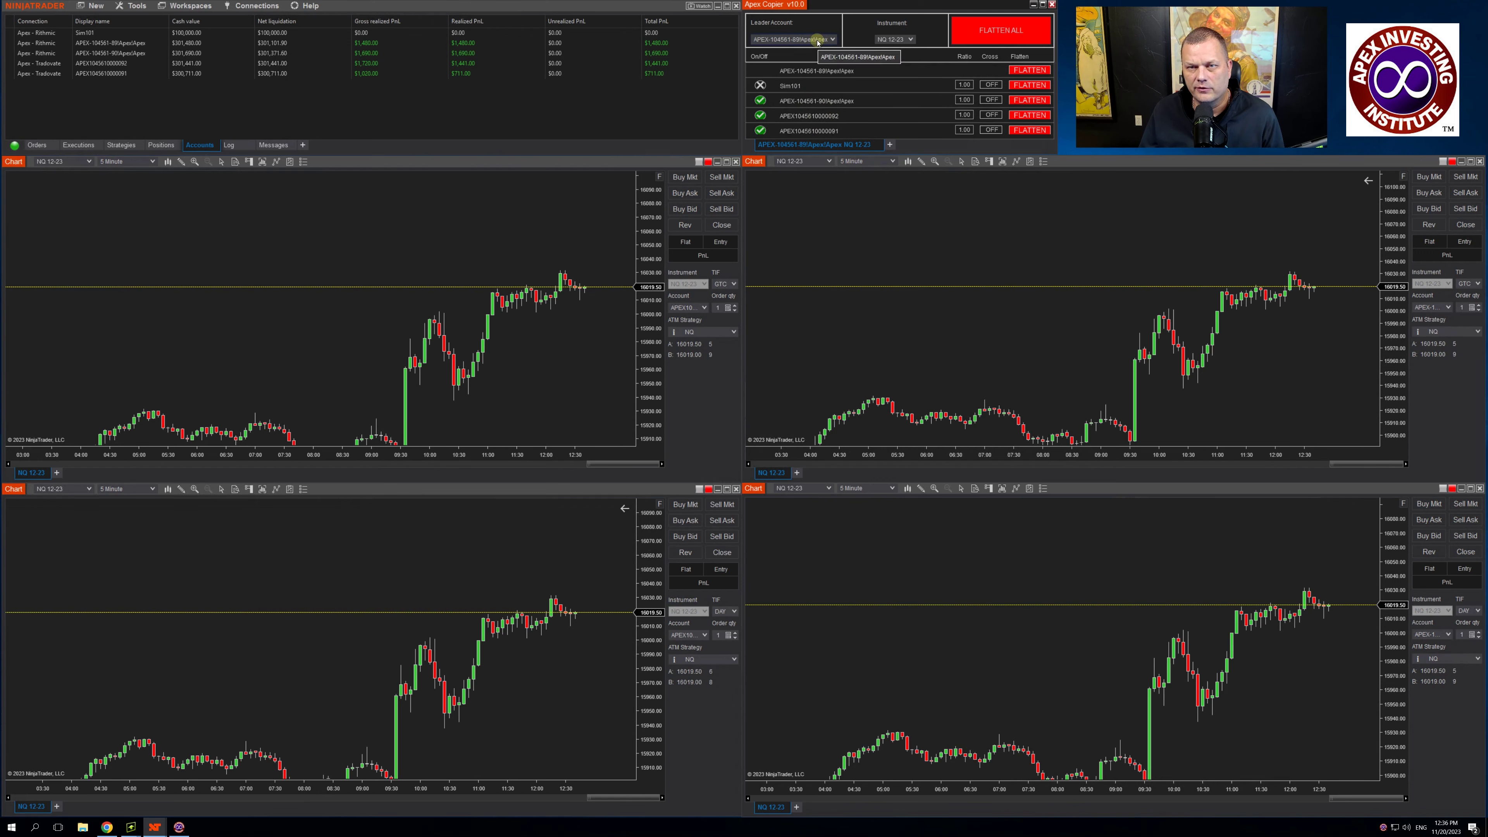
{"action": "right_click", "coordinate": [856, 86]}
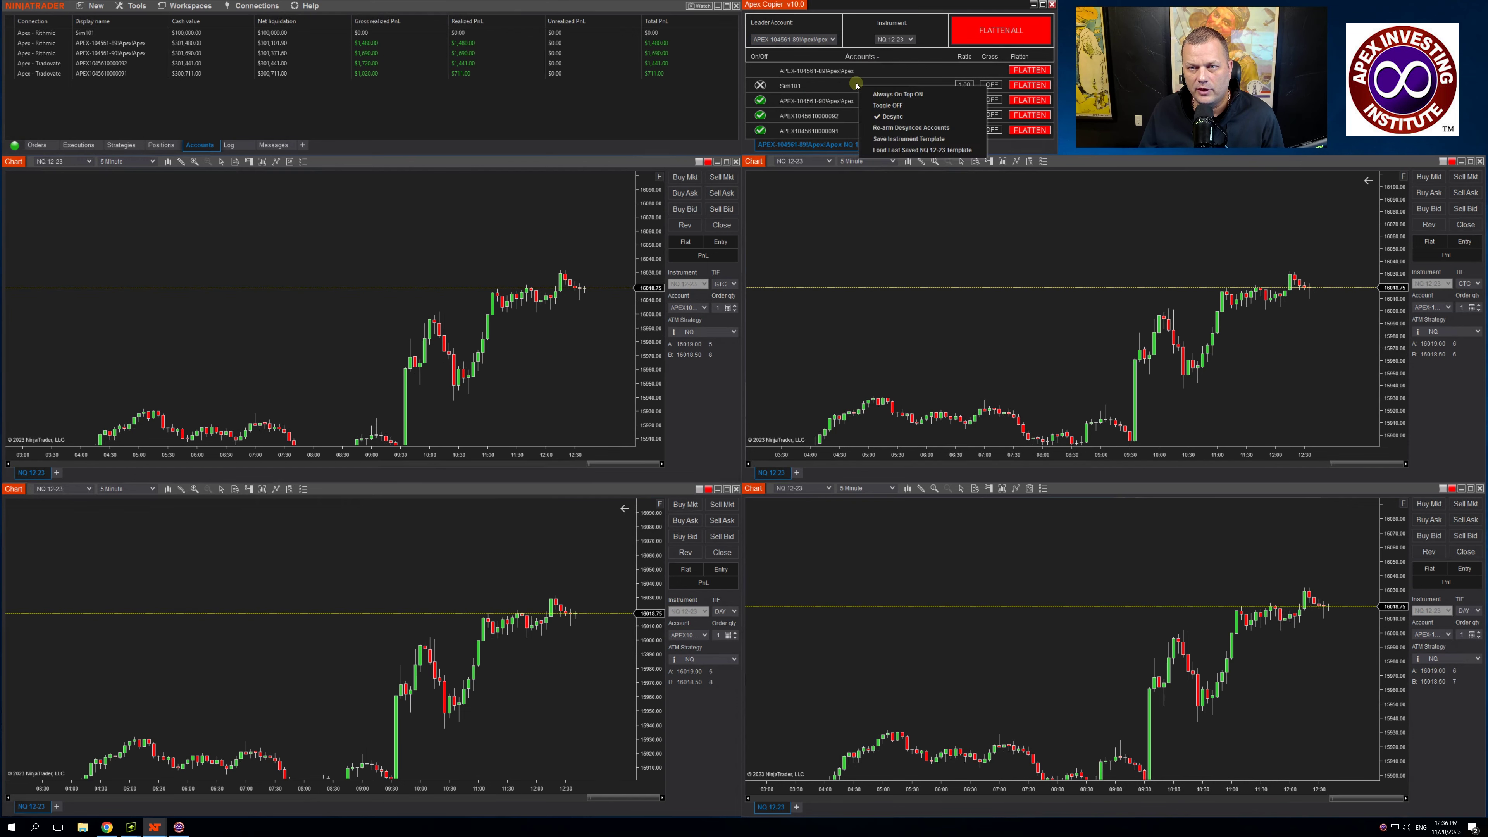
{"action": "left_click", "coordinate": [879, 118]}
{"action": "right_click", "coordinate": [881, 101]}
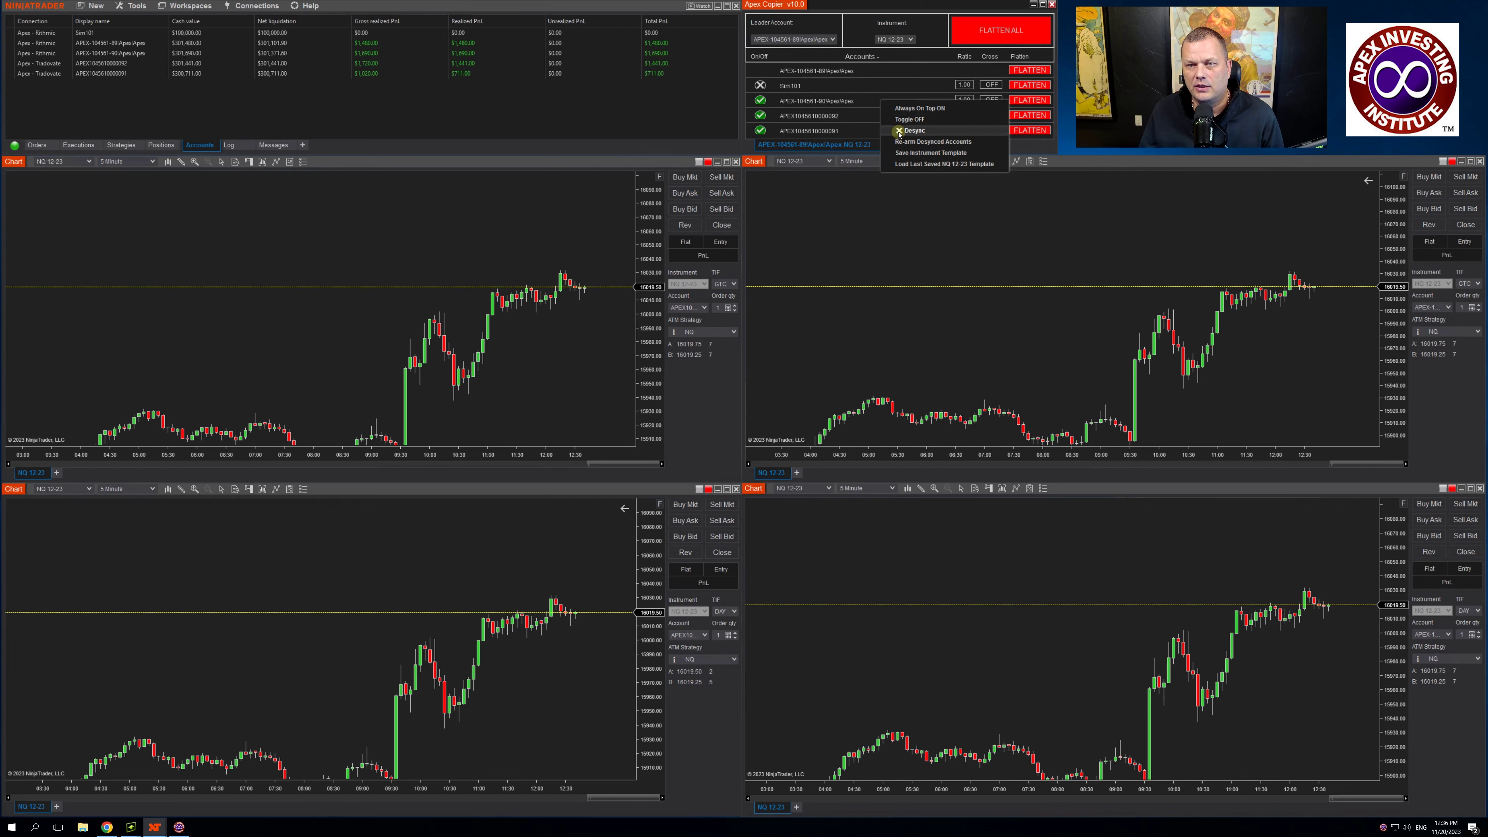
{"action": "left_click", "coordinate": [900, 131]}
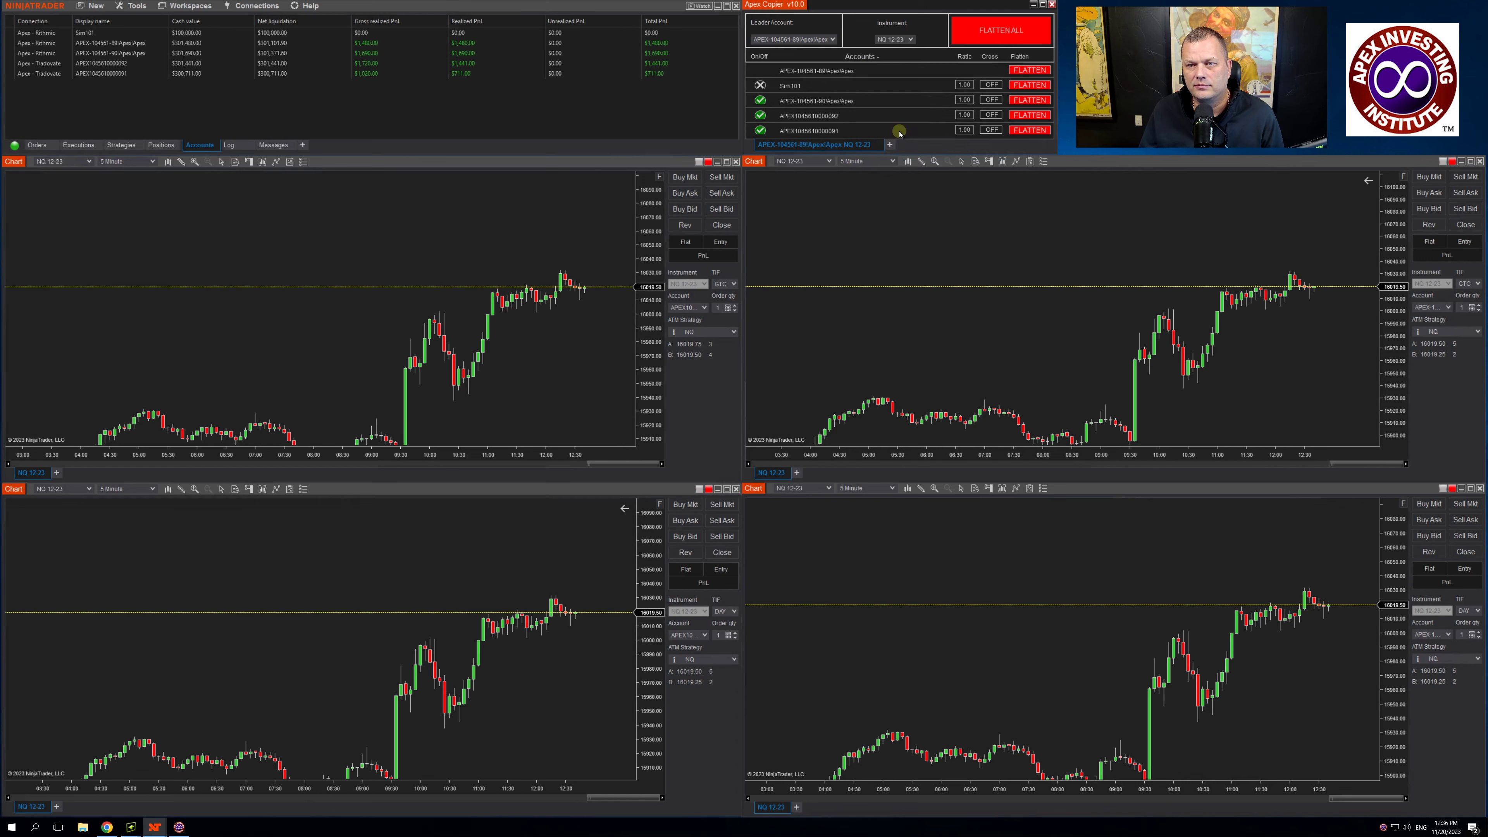
{"action": "right_click", "coordinate": [887, 107]}
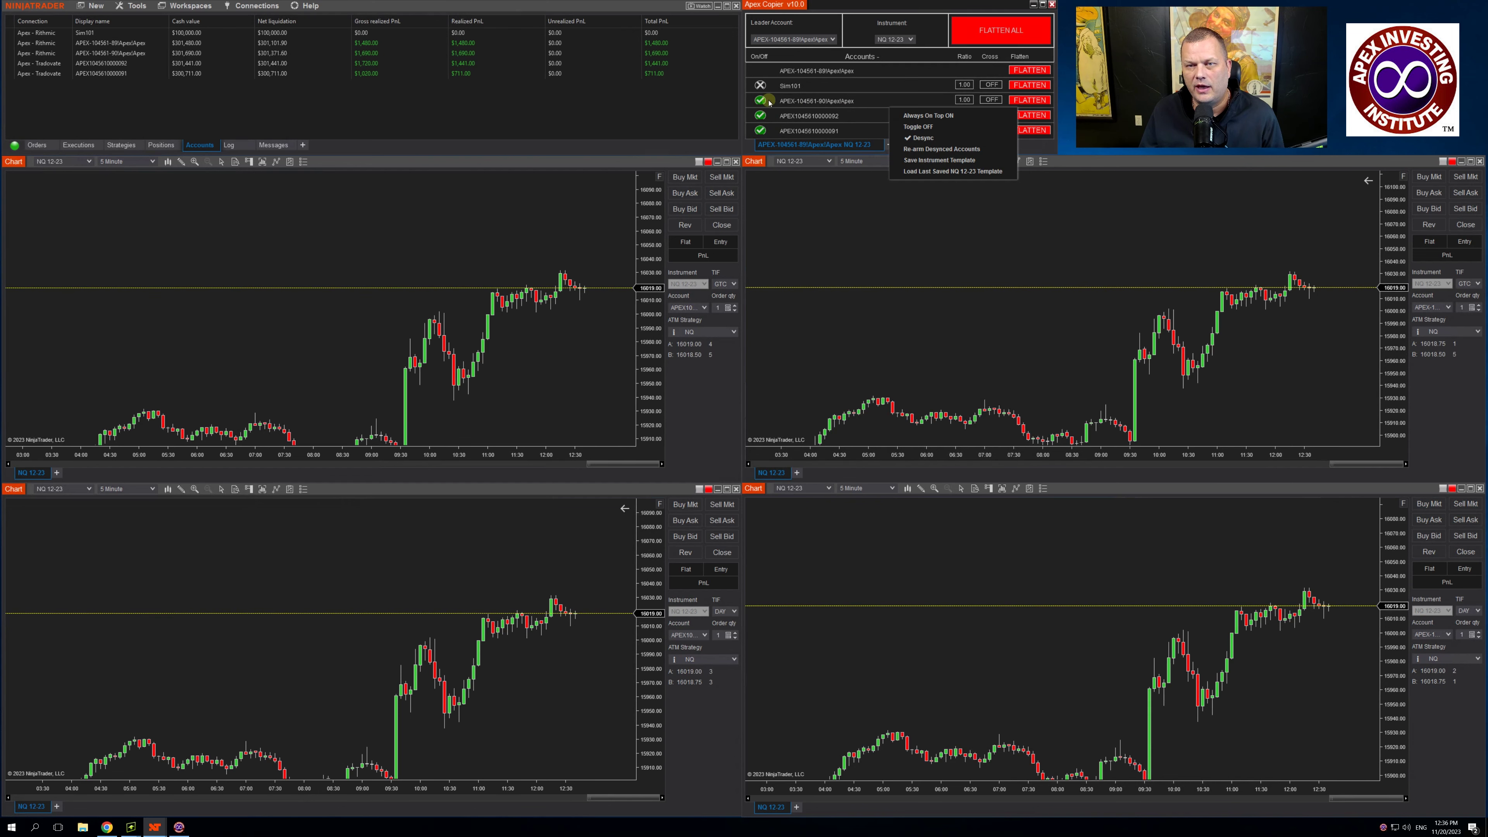
Step: Re-arm the desynced accounts, switching the three Apex followers back on to copy again
{"action": "left_click", "coordinate": [760, 100]}
{"action": "left_click", "coordinate": [760, 115]}
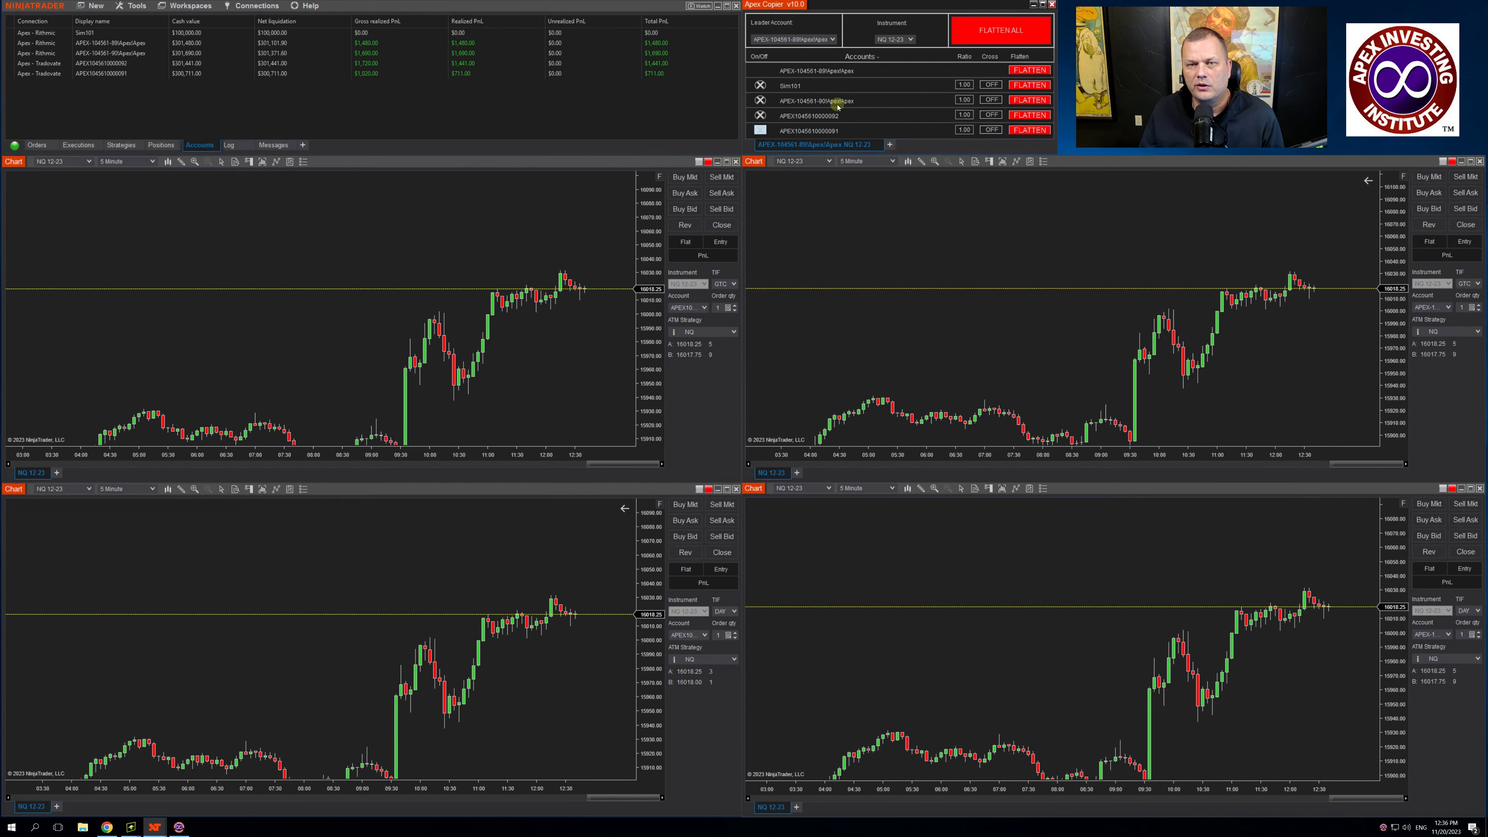
{"action": "right_click", "coordinate": [897, 104]}
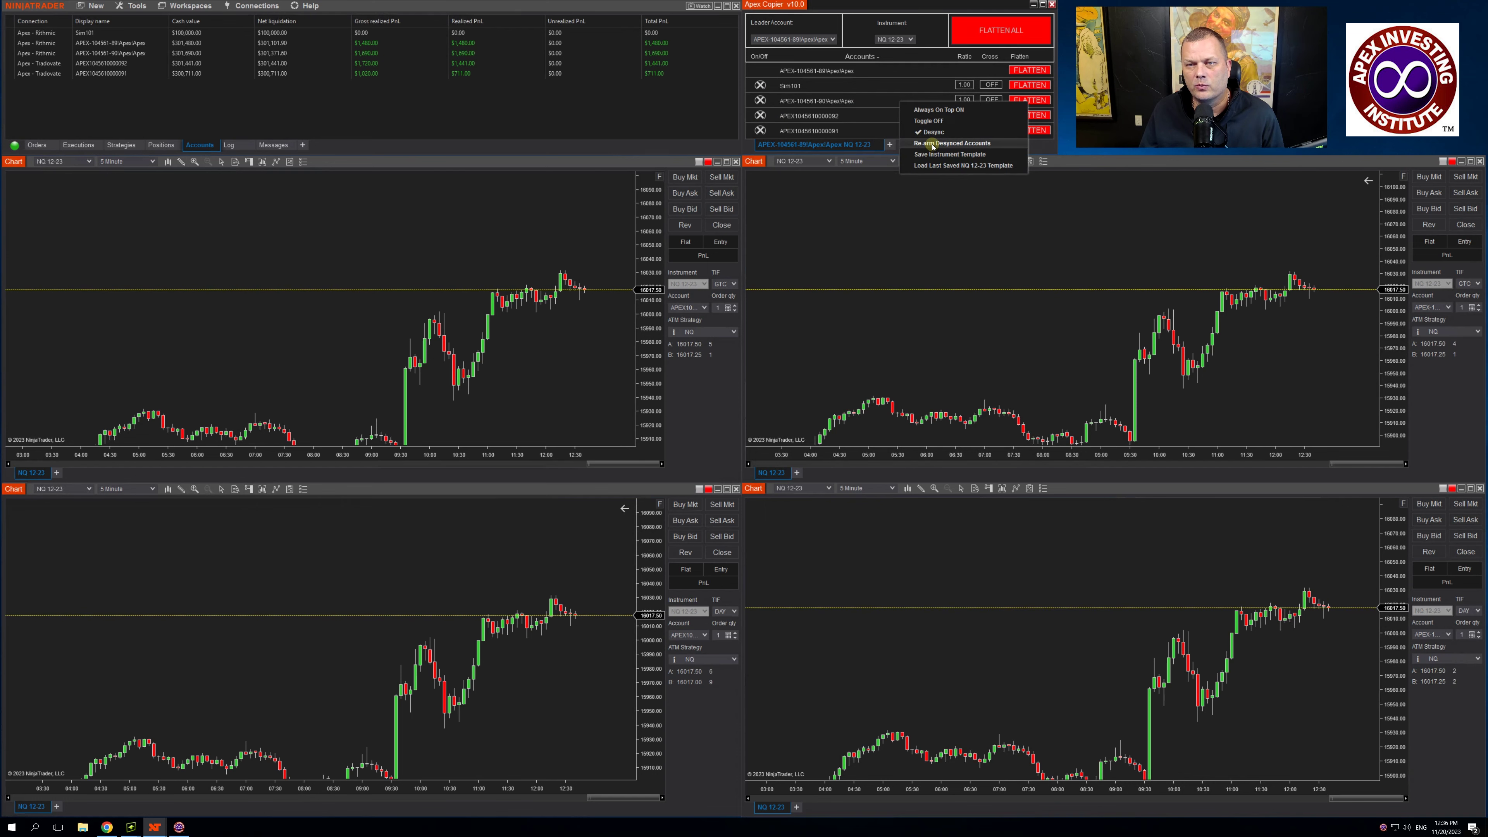
{"action": "left_click", "coordinate": [932, 143]}
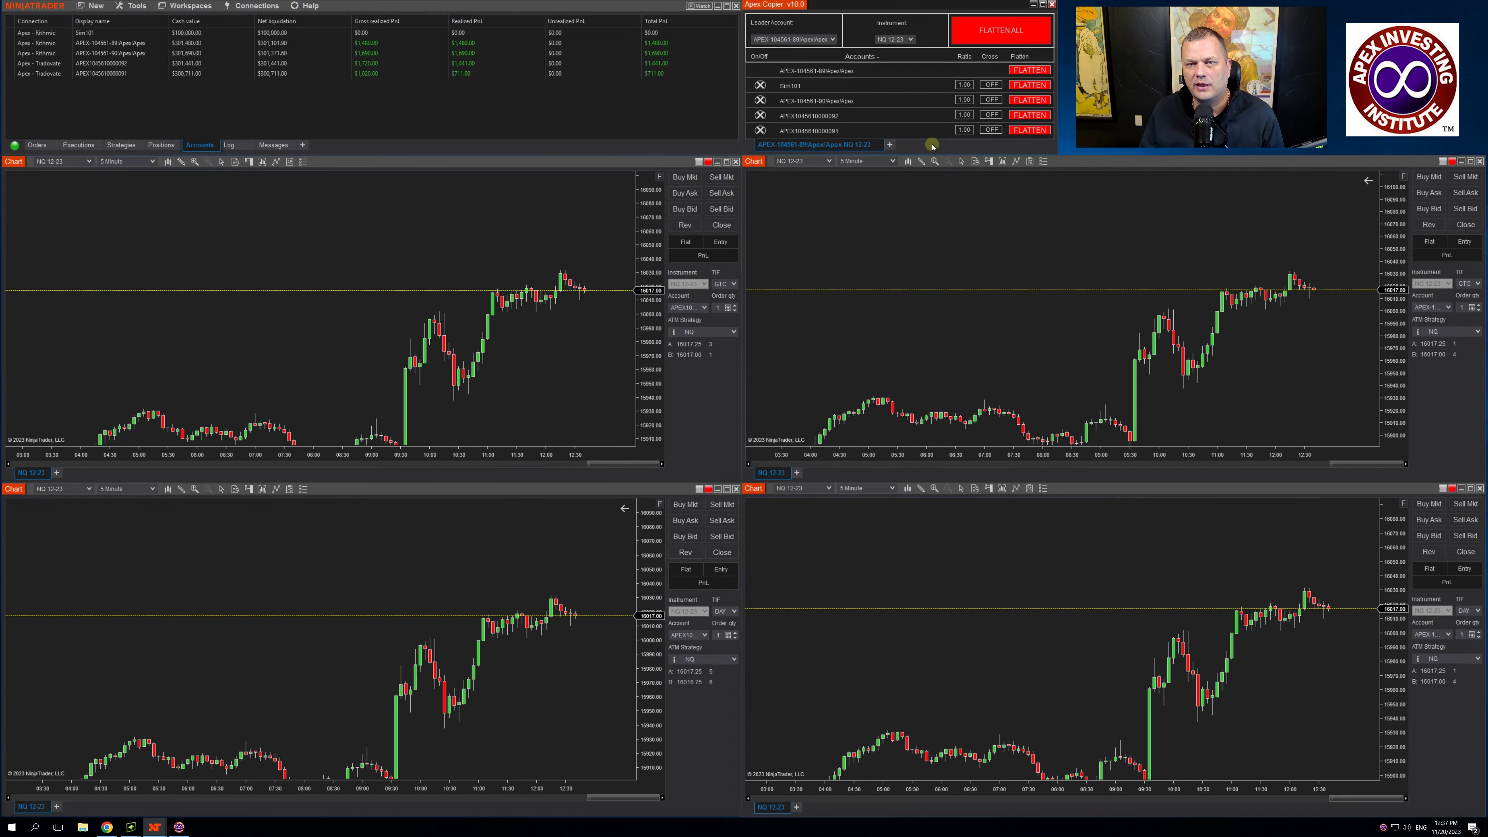
{"action": "left_click", "coordinate": [760, 100]}
{"action": "left_click", "coordinate": [760, 115]}
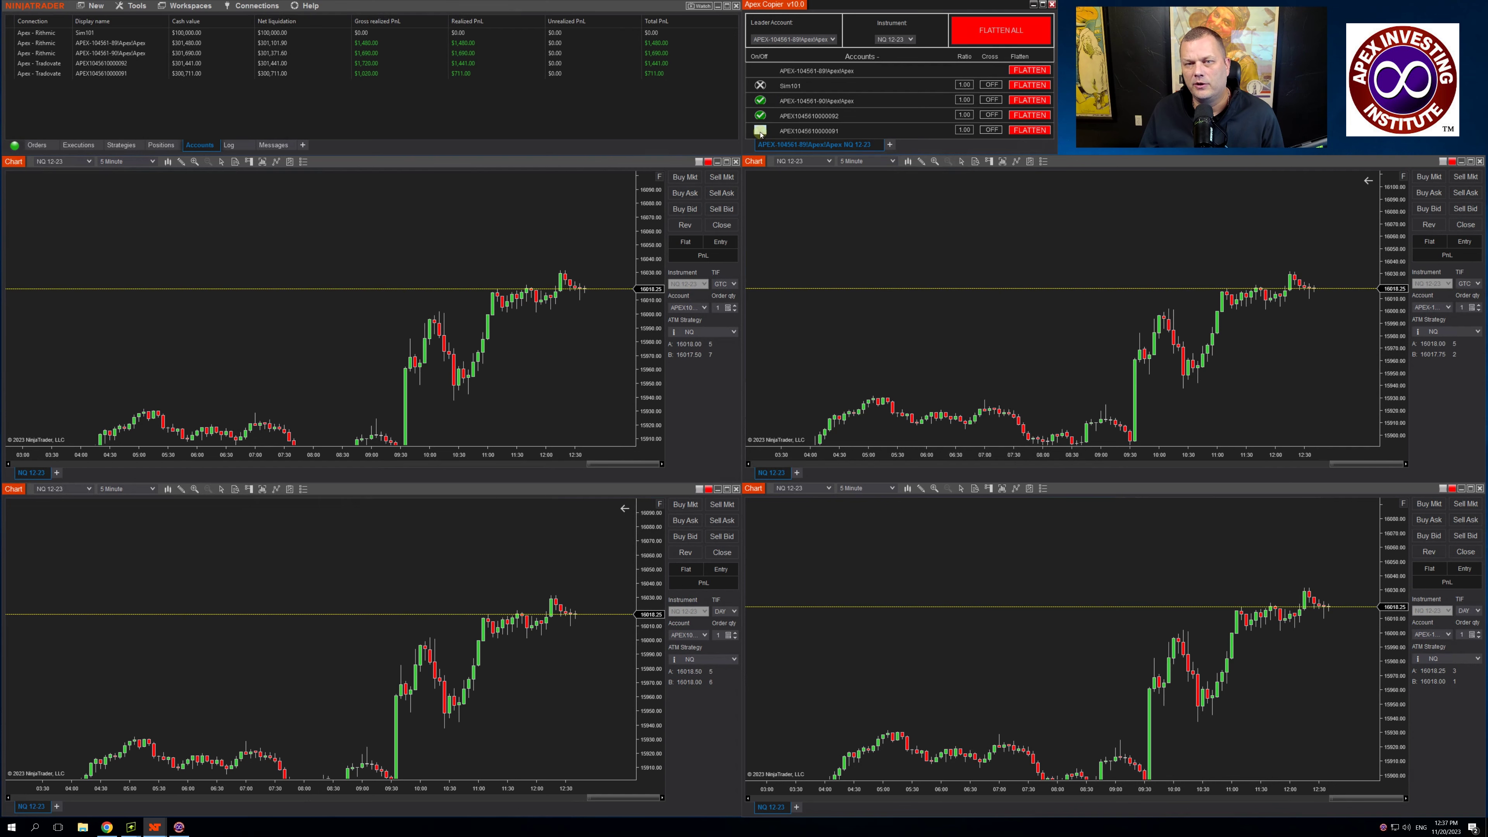
{"action": "left_click", "coordinate": [760, 133]}
{"action": "right_click", "coordinate": [874, 109]}
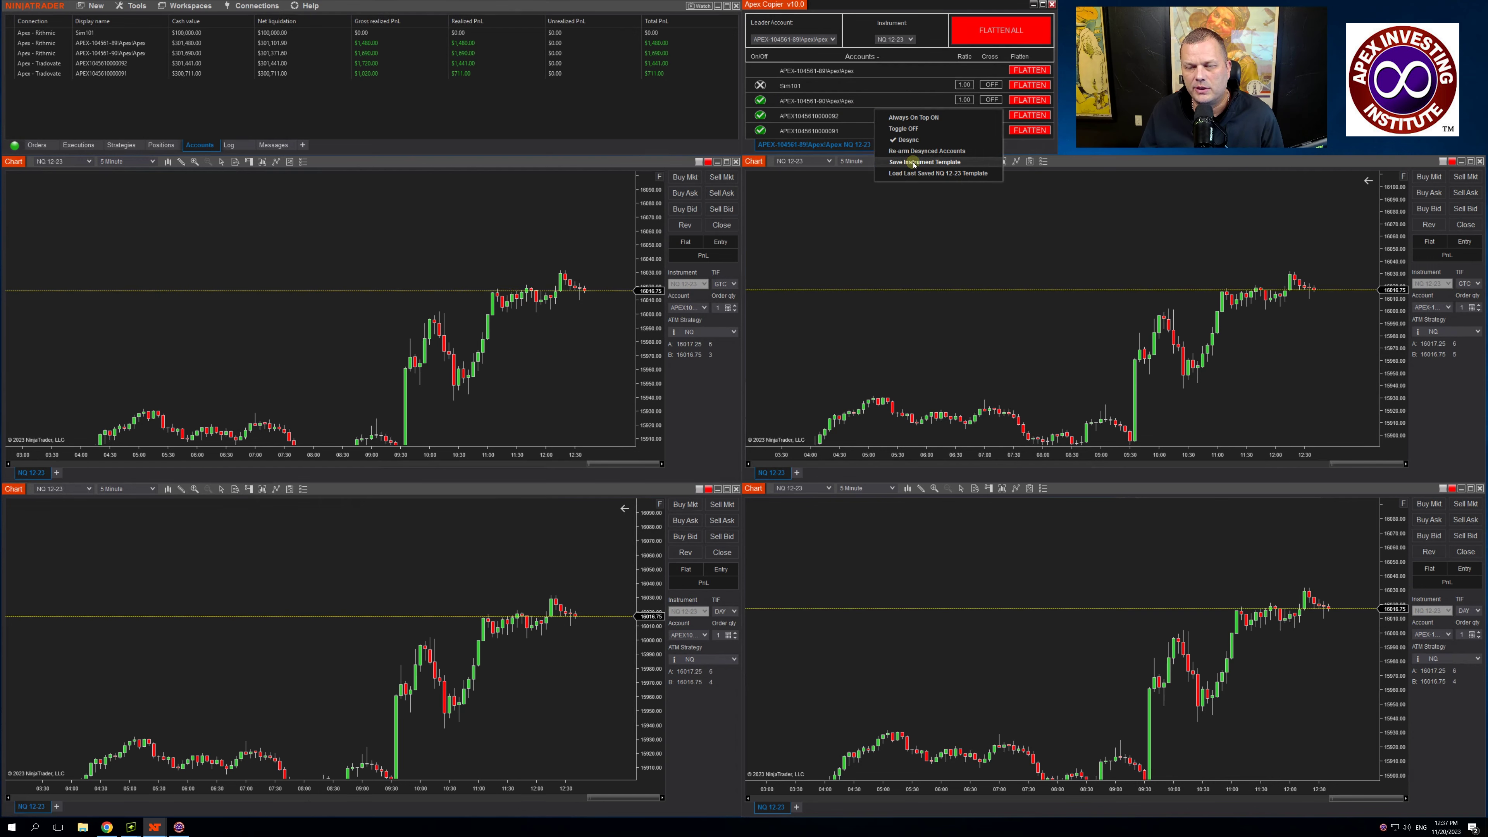
Step: Save the copier setup as an instrument template, then load the last saved NQ 12-23 template
{"action": "left_click", "coordinate": [853, 101]}
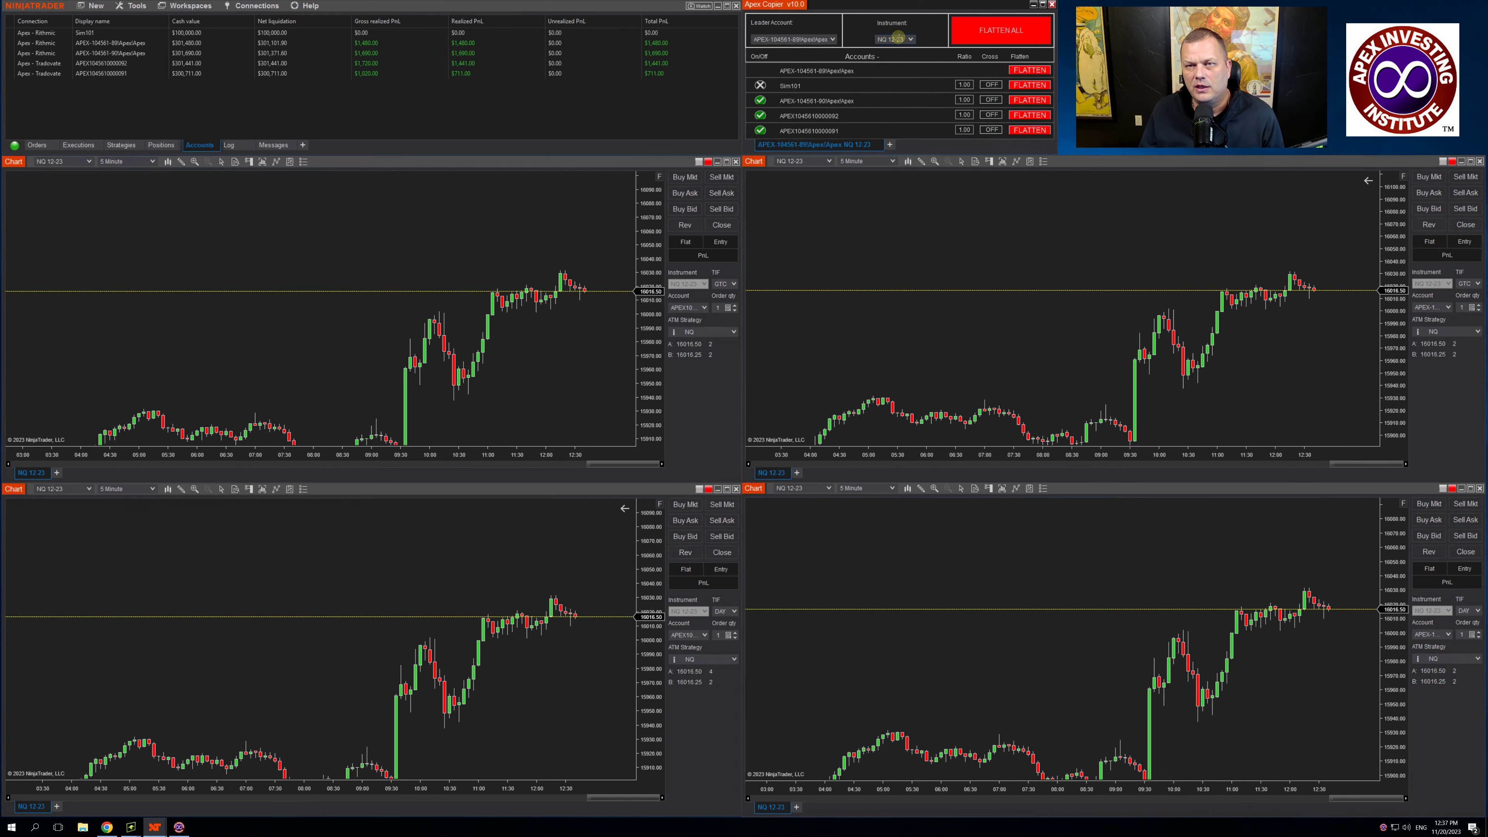
{"action": "right_click", "coordinate": [880, 87]}
{"action": "left_click", "coordinate": [923, 138]}
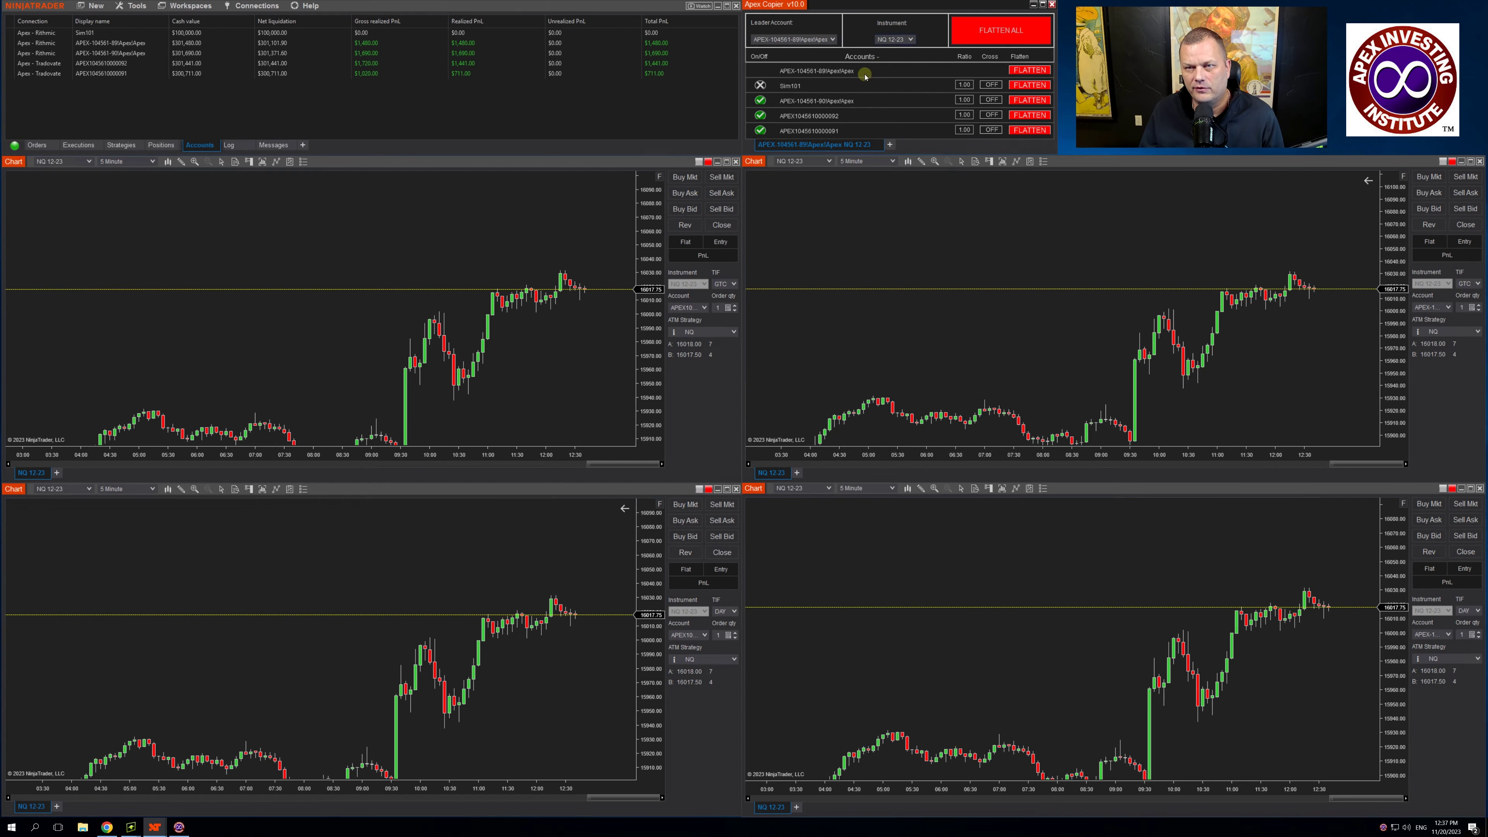
{"action": "right_click", "coordinate": [895, 94]}
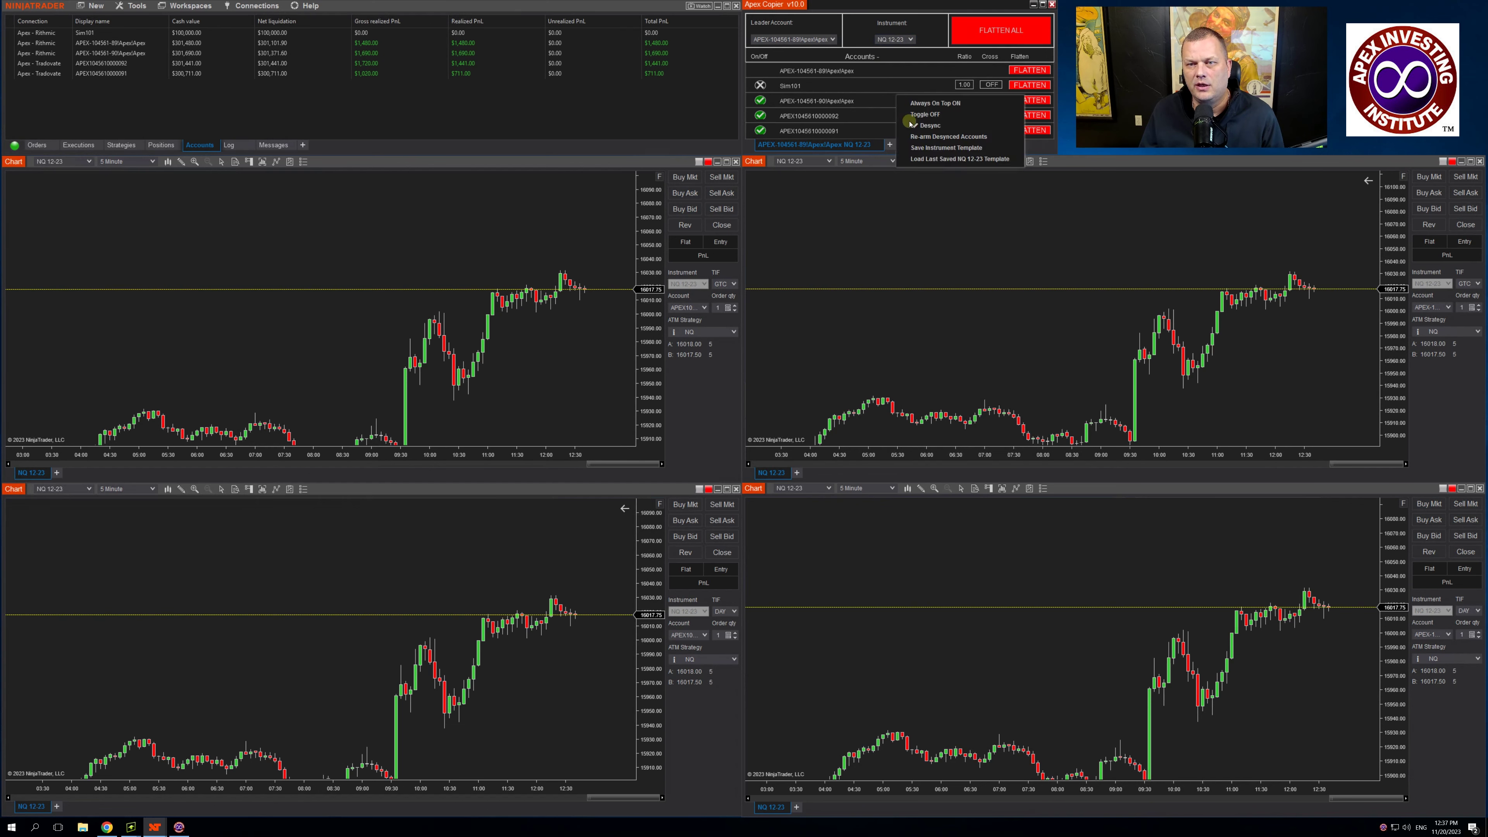
{"action": "left_click", "coordinate": [933, 159]}
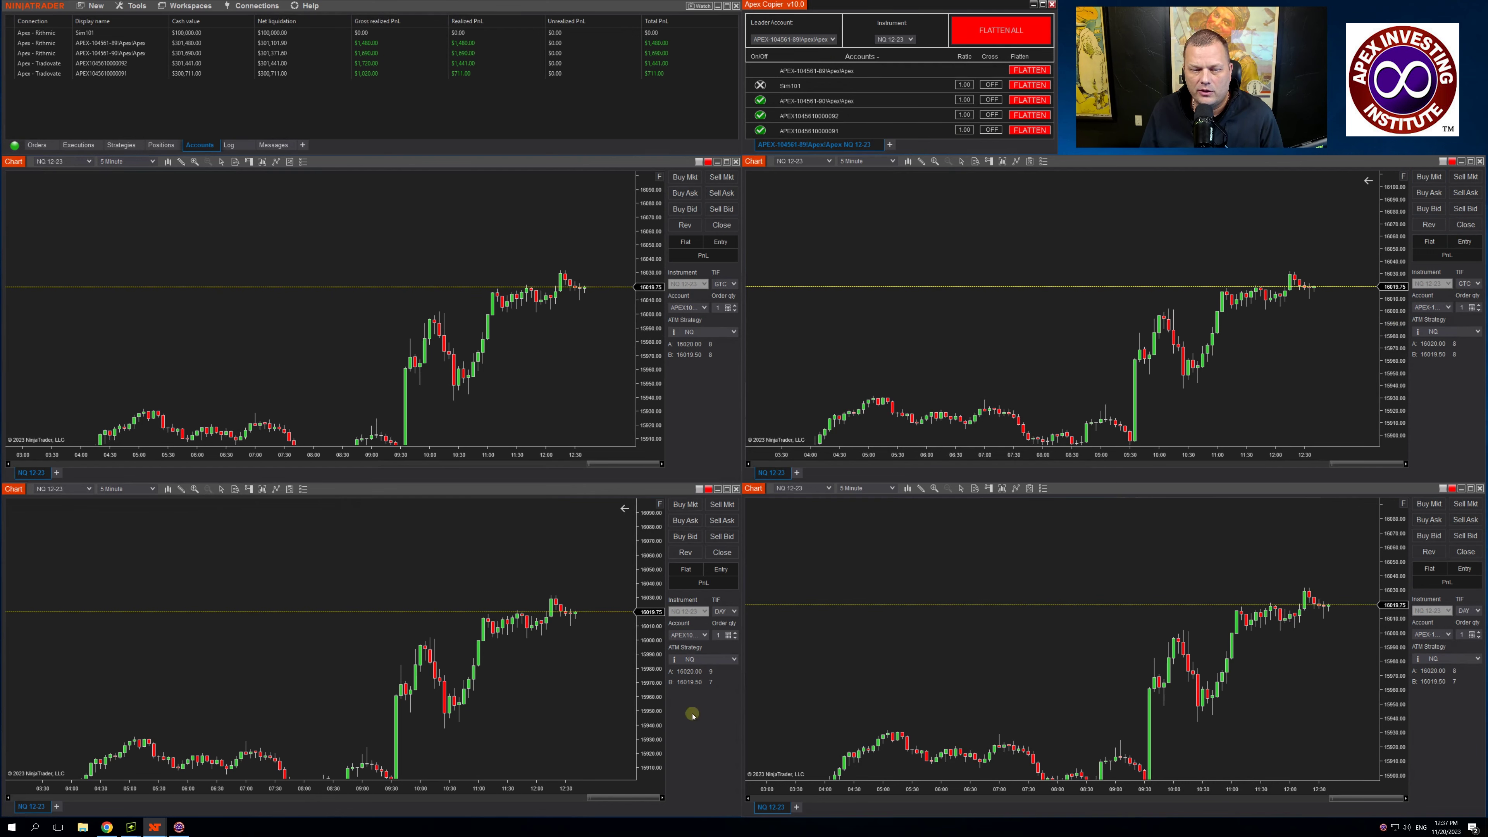
Step: Buy 1 NQ at market on the leader, move target to about 16050.50 and stop toward 15987.00, then flatten all
{"action": "left_click", "coordinate": [1427, 177]}
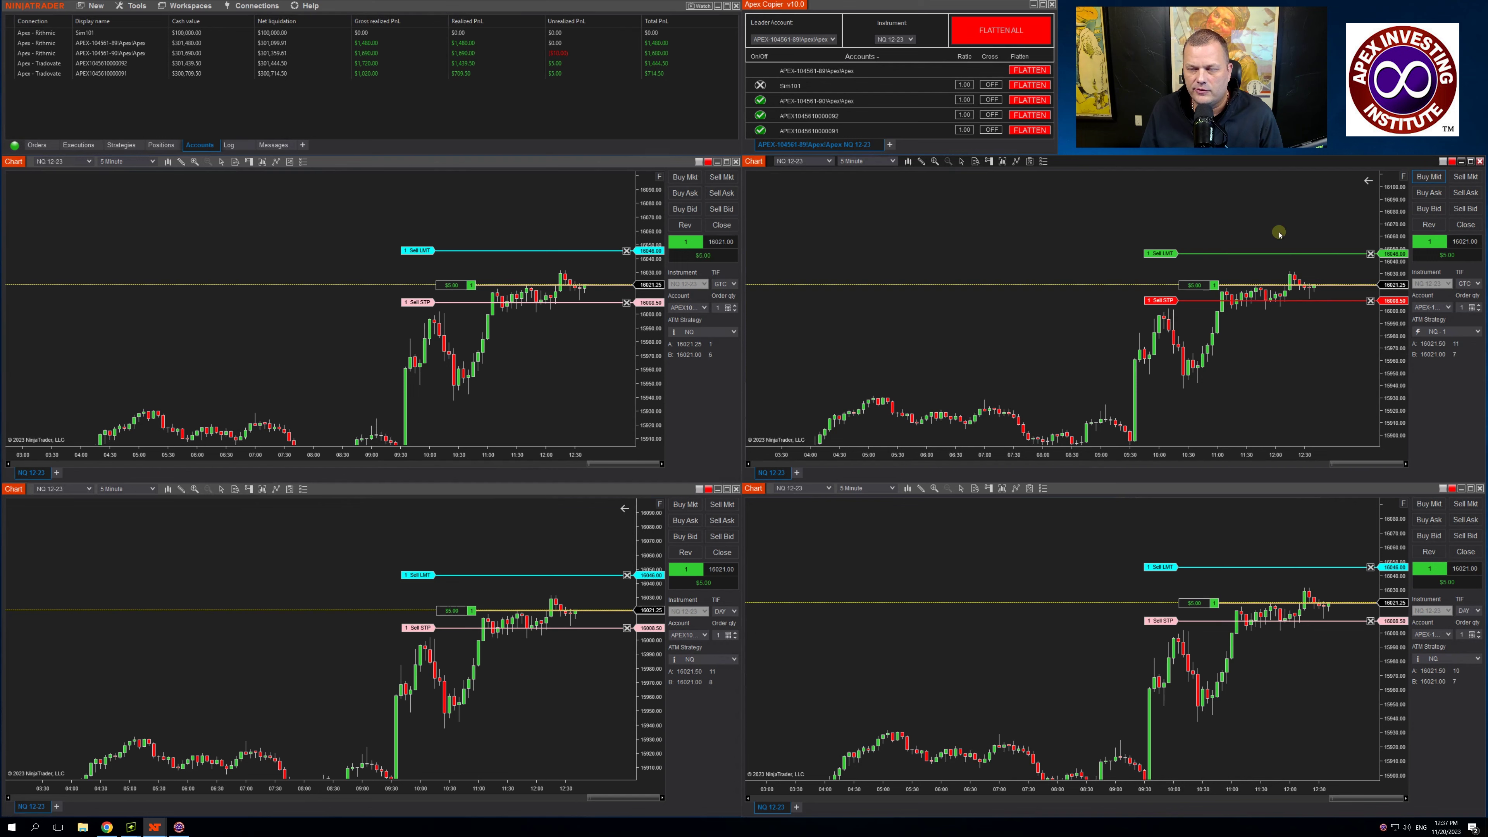
{"action": "left_click_drag", "start_coordinate": [1161, 259], "coordinate": [1160, 235]}
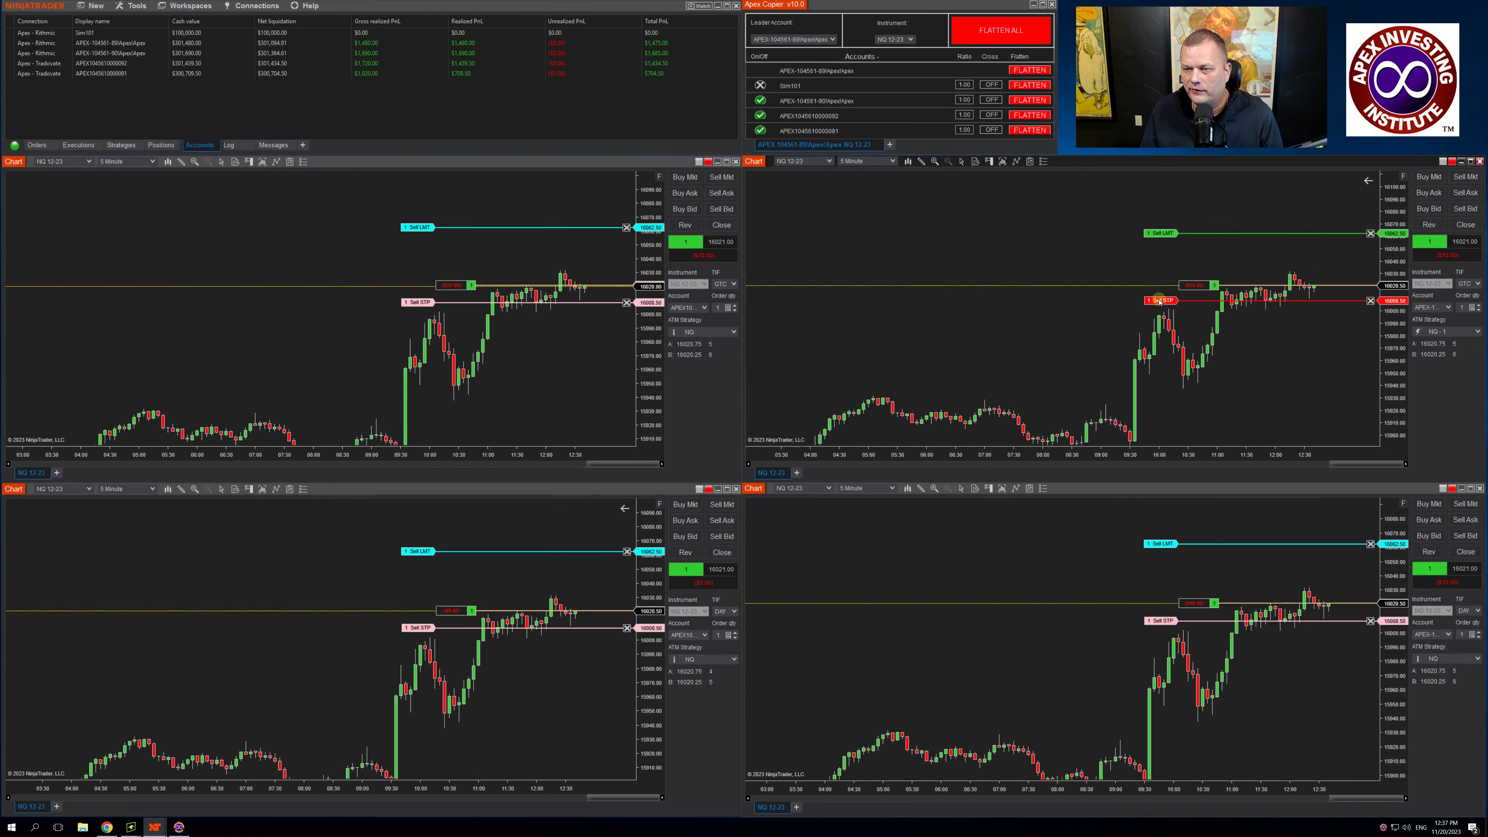
{"action": "left_click_drag", "start_coordinate": [1161, 300], "coordinate": [1157, 330]}
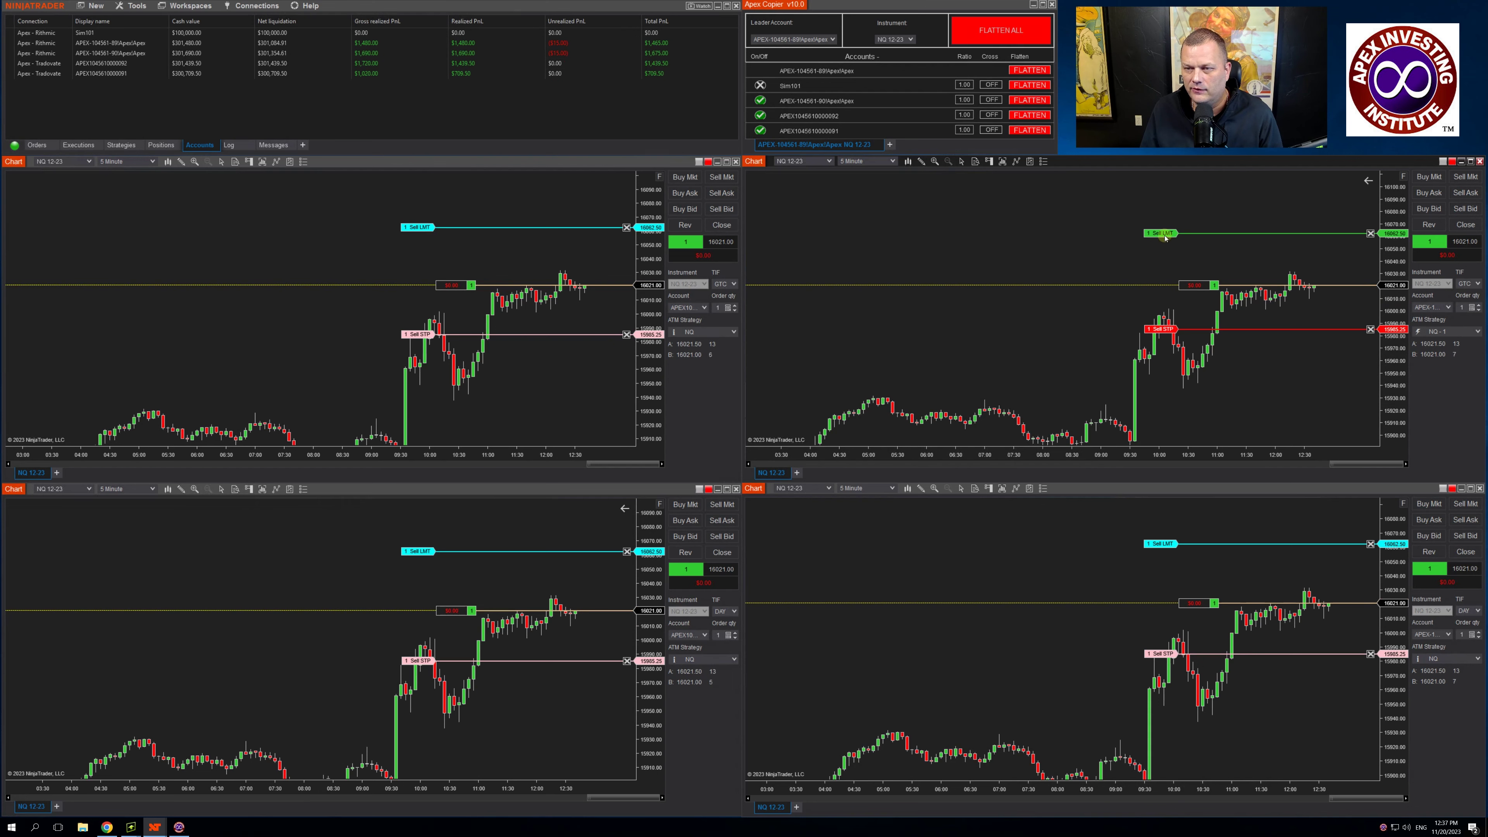
{"action": "left_click_drag", "start_coordinate": [1161, 233], "coordinate": [1158, 246]}
{"action": "left_click", "coordinate": [980, 38]}
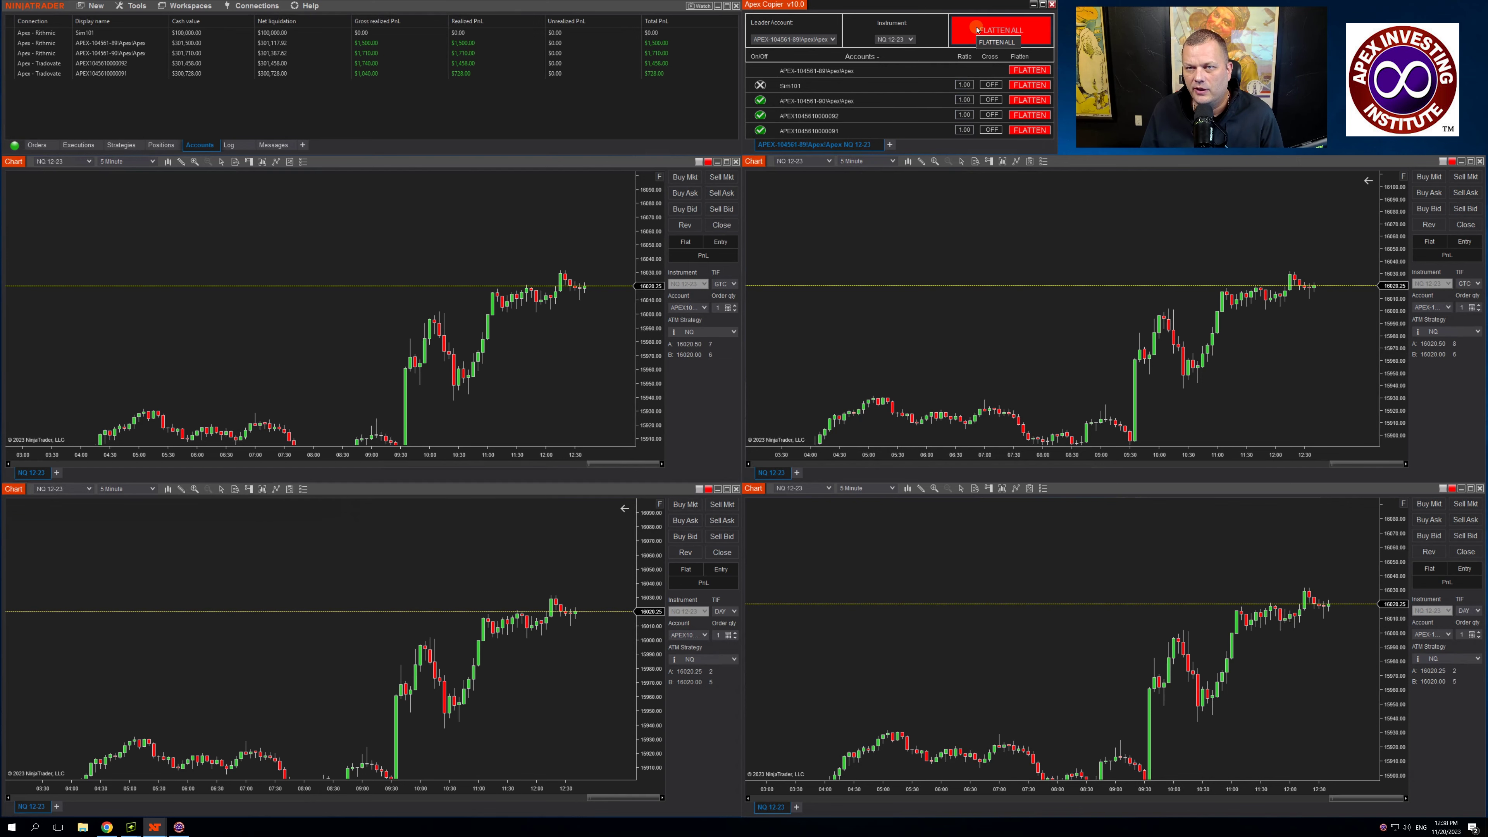
{"action": "left_click", "coordinate": [1437, 177]}
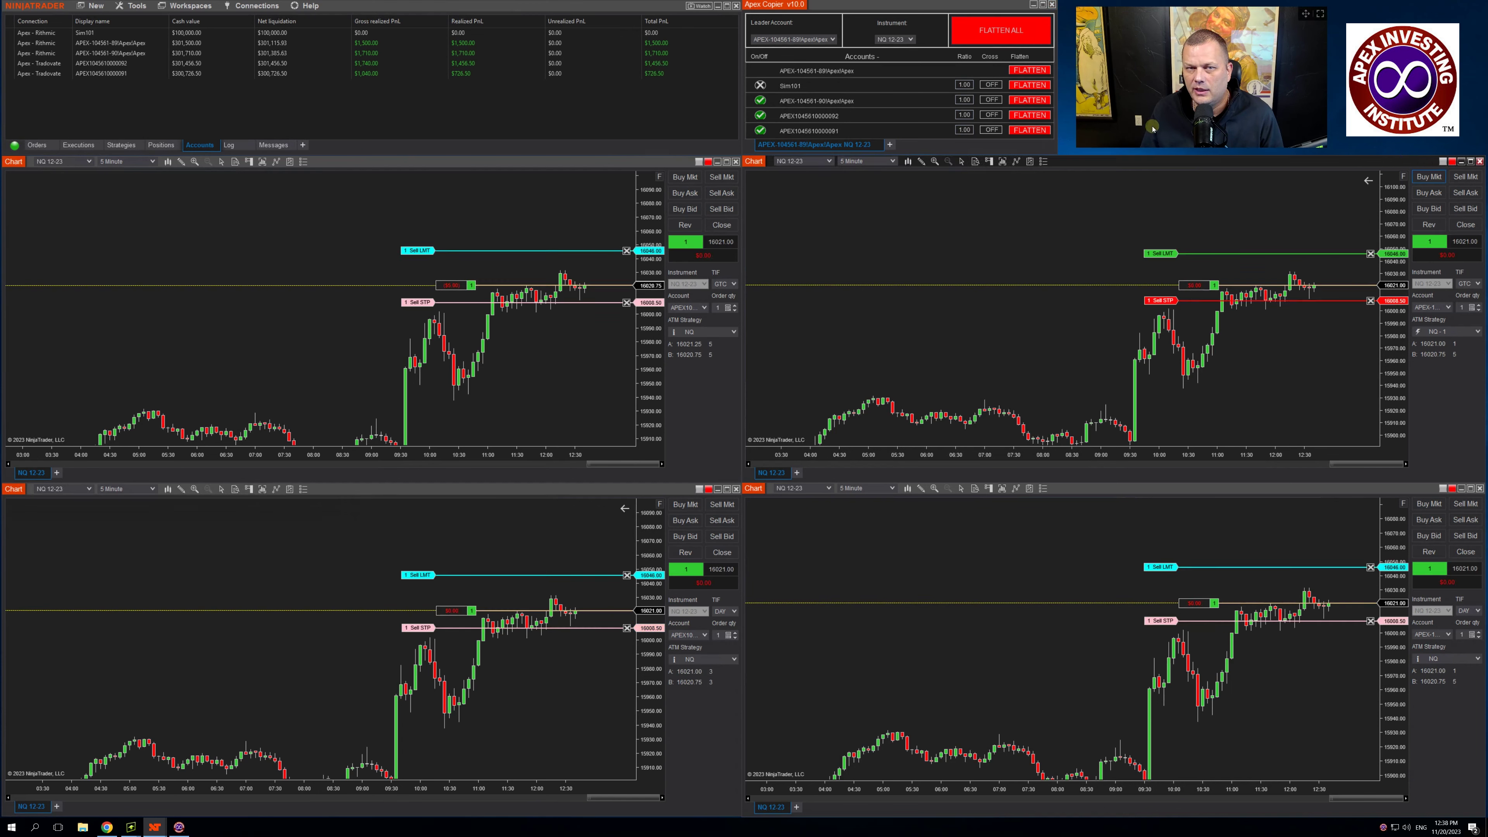
Step: Flatten each of the three followers individually, flatten the leader's remaining trade, and re-arm the desynced follower accounts
{"action": "left_click", "coordinate": [1030, 130]}
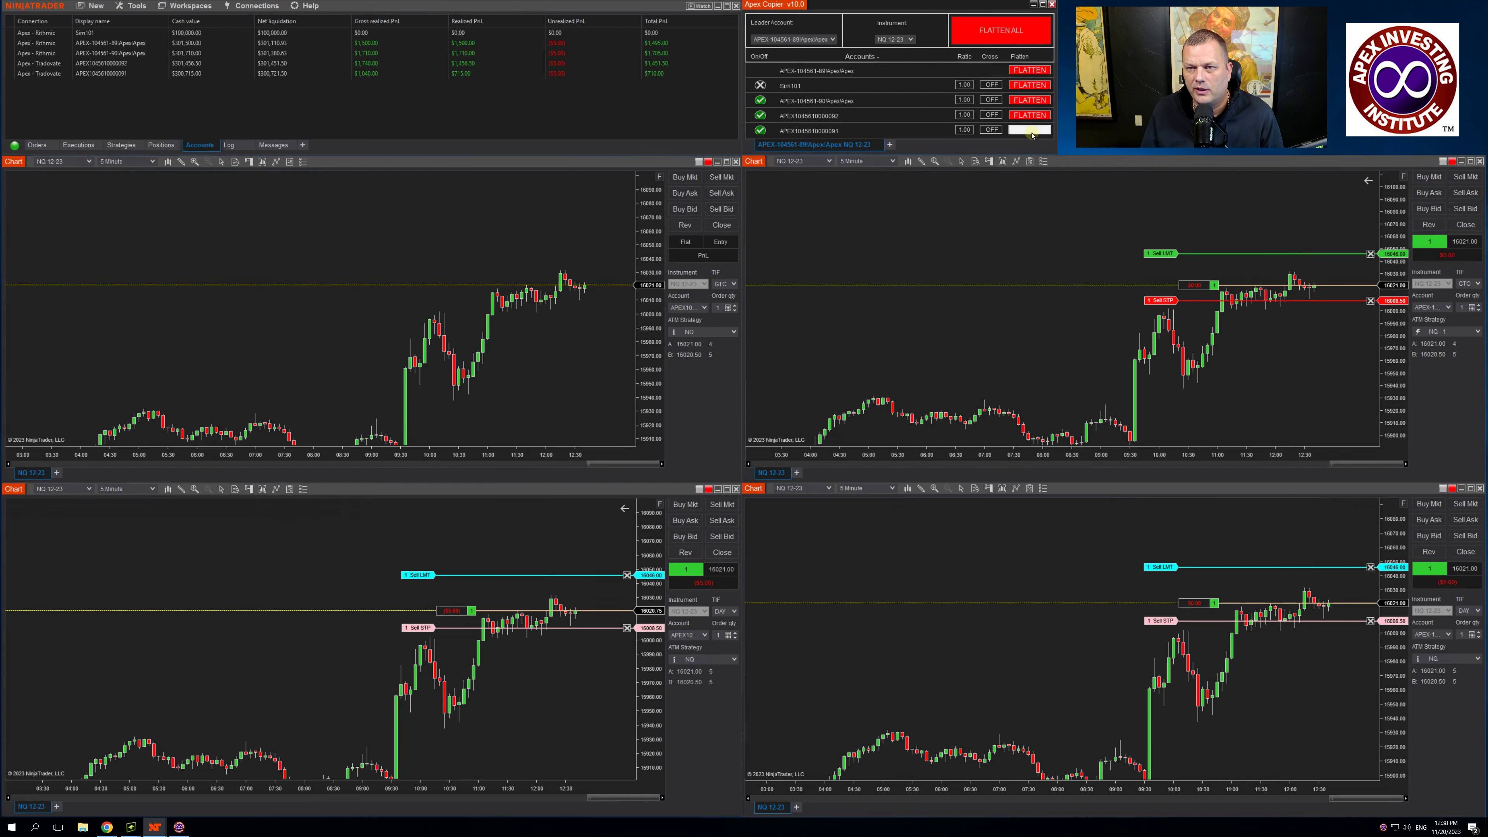
{"action": "left_click", "coordinate": [1036, 117]}
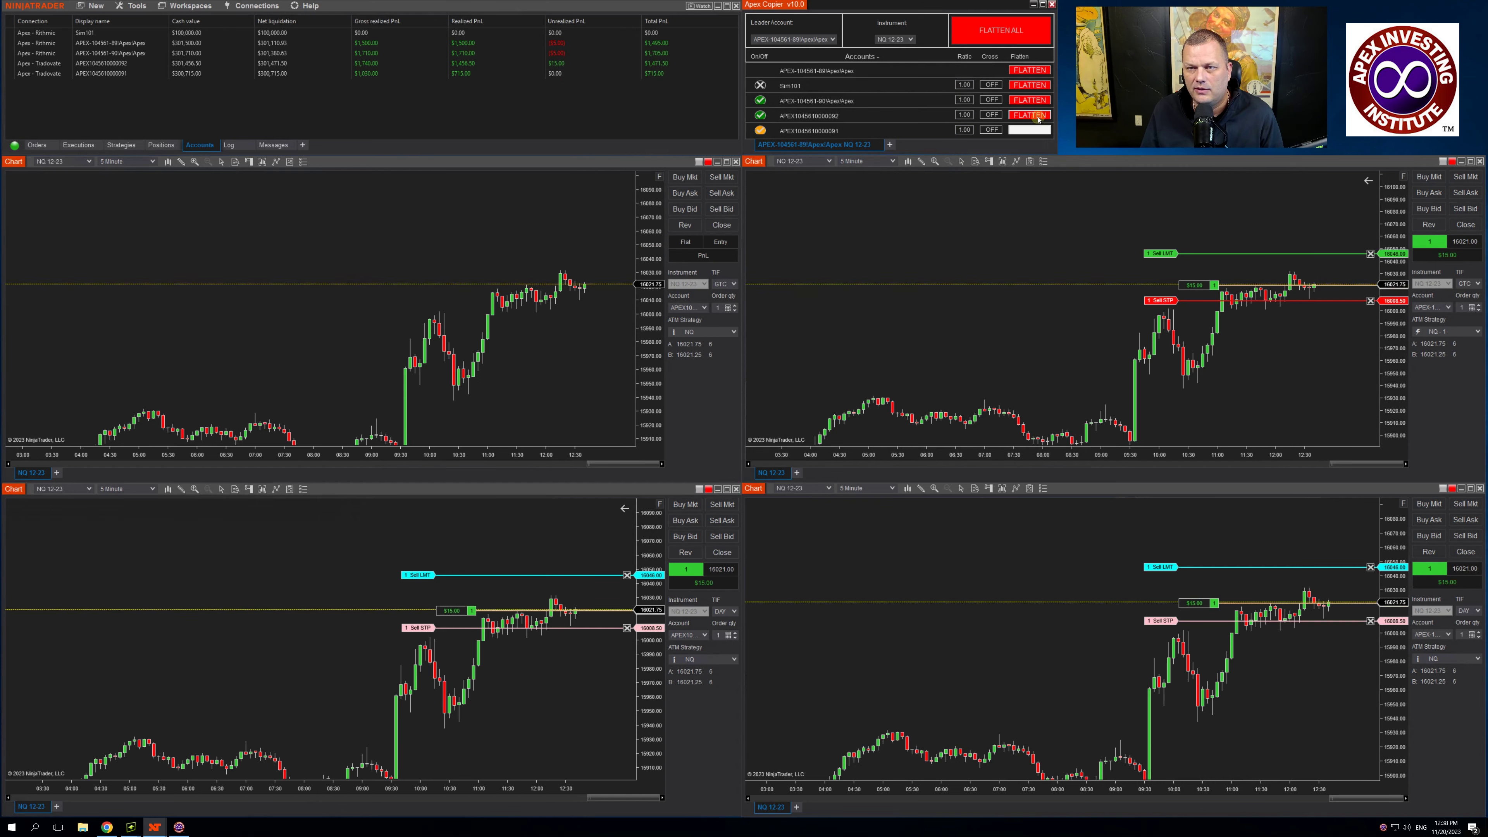
{"action": "left_click", "coordinate": [1027, 101]}
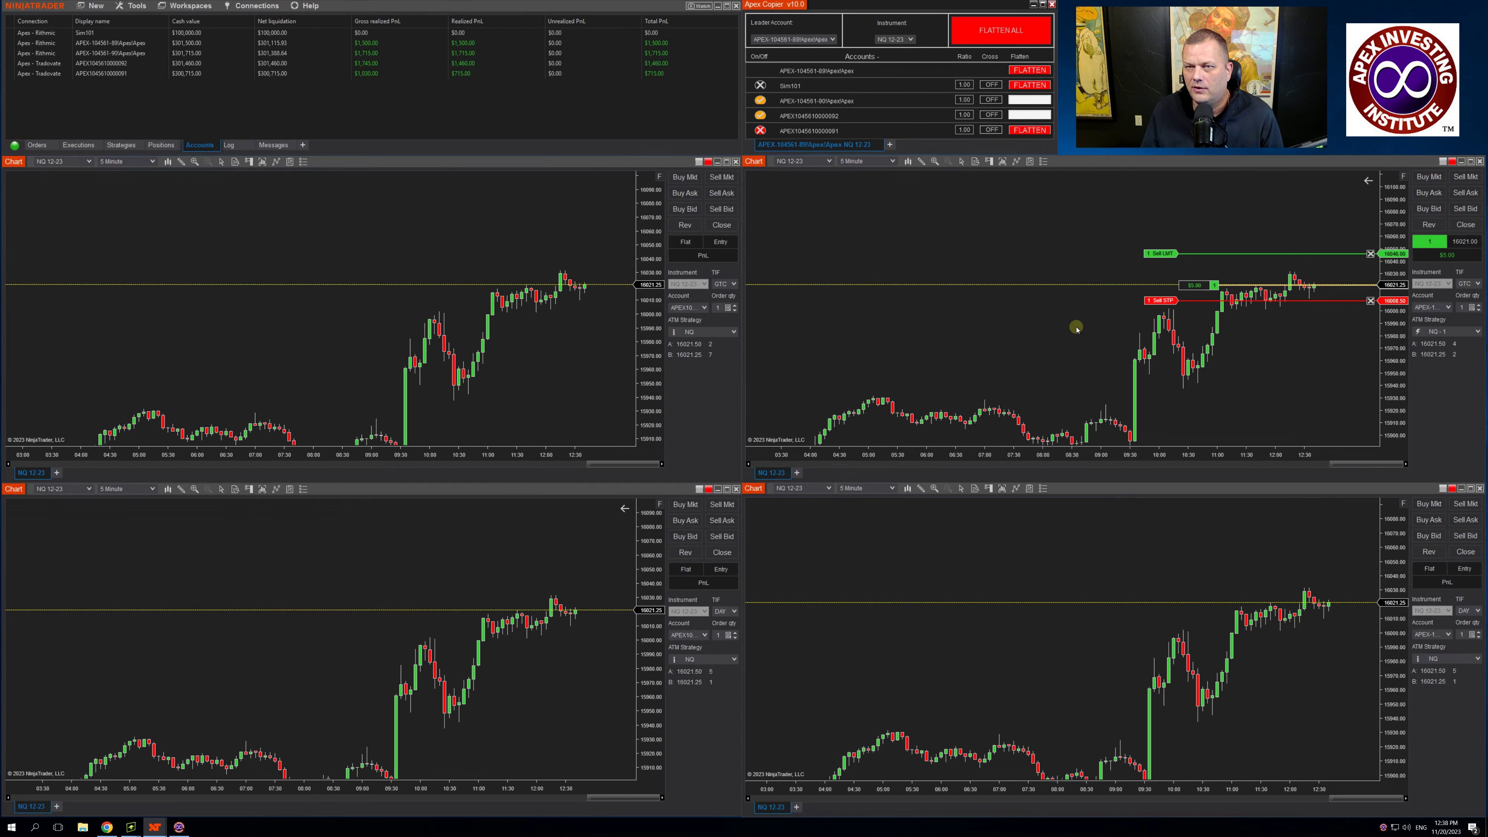
{"action": "left_click", "coordinate": [995, 34]}
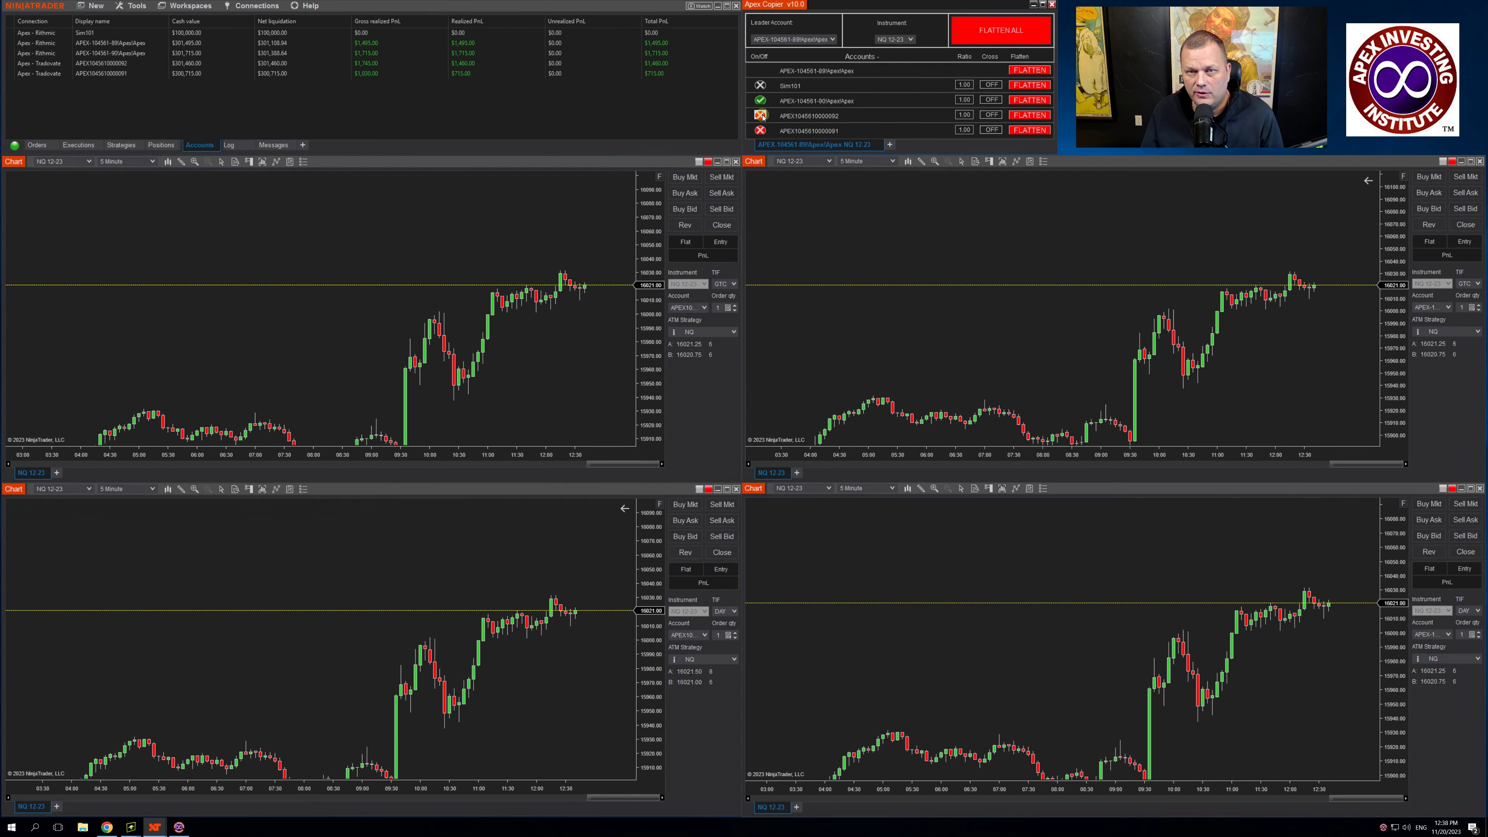
{"action": "right_click", "coordinate": [904, 102]}
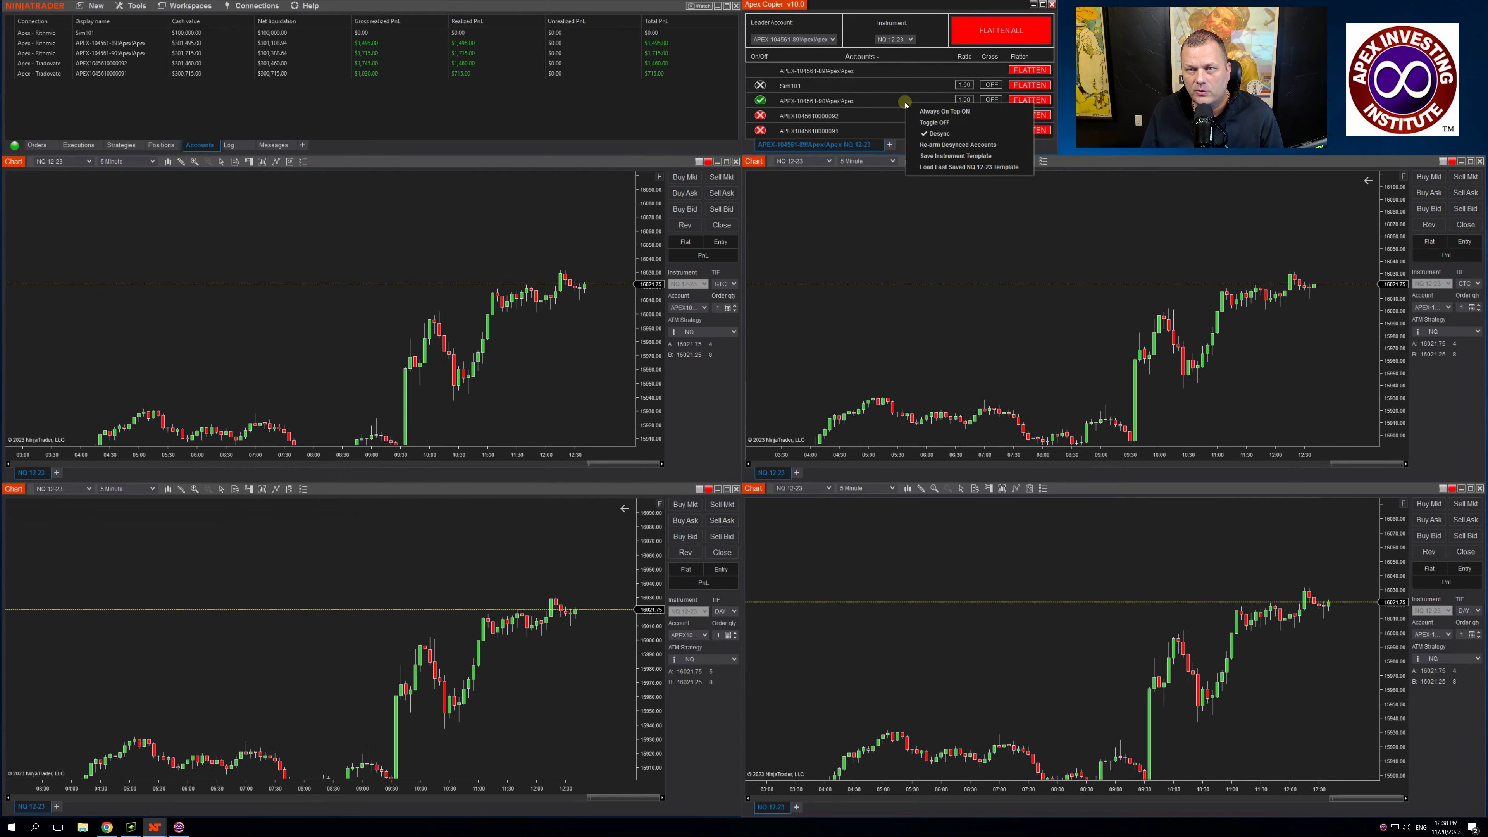
{"action": "left_click", "coordinate": [944, 146]}
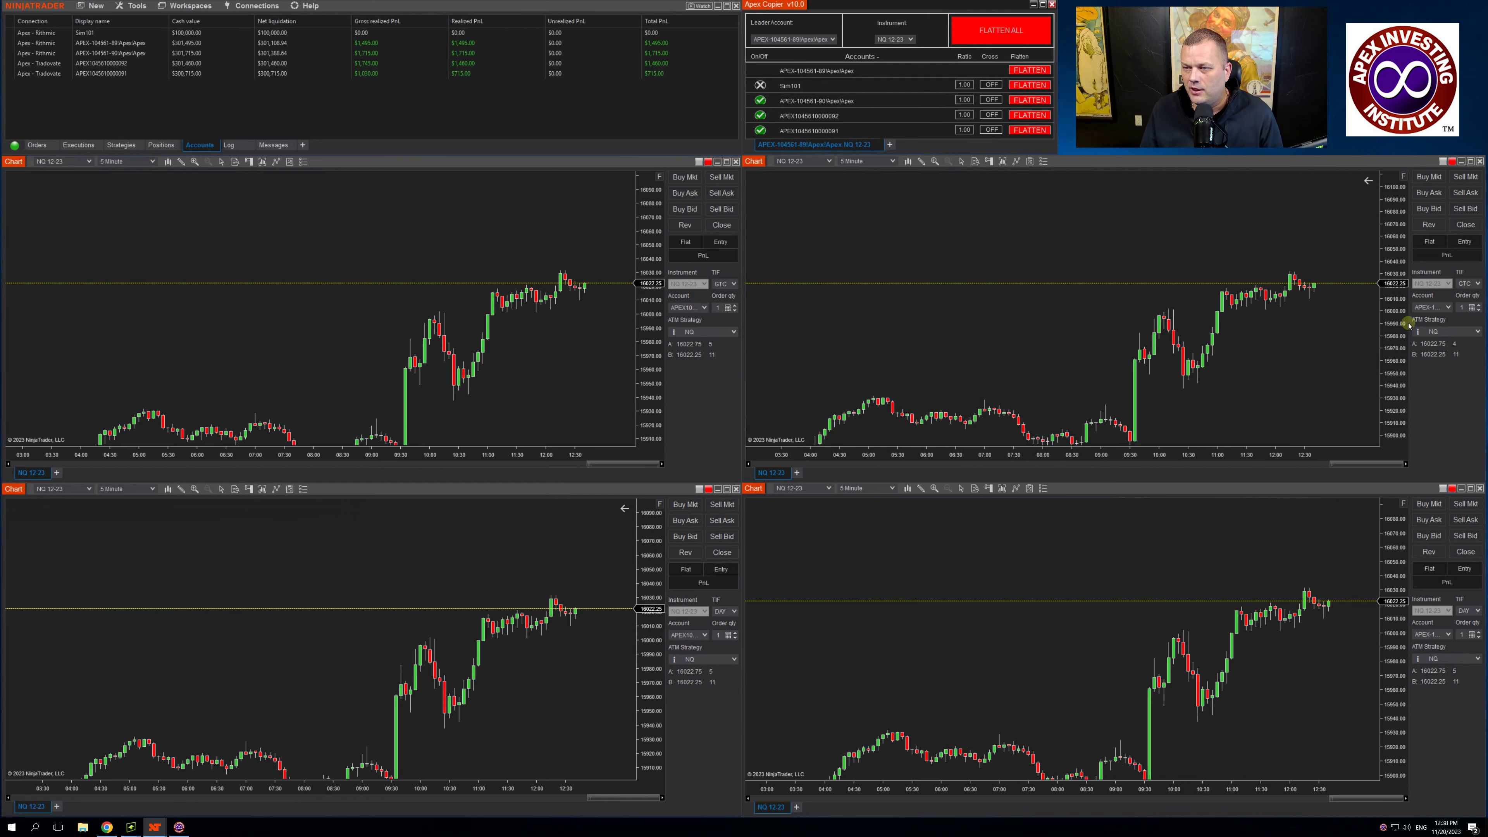
Step: With ATM Strategy set to None, place a sell limit moved to 16082.00, then flatten all accounts
{"action": "left_click", "coordinate": [1477, 333]}
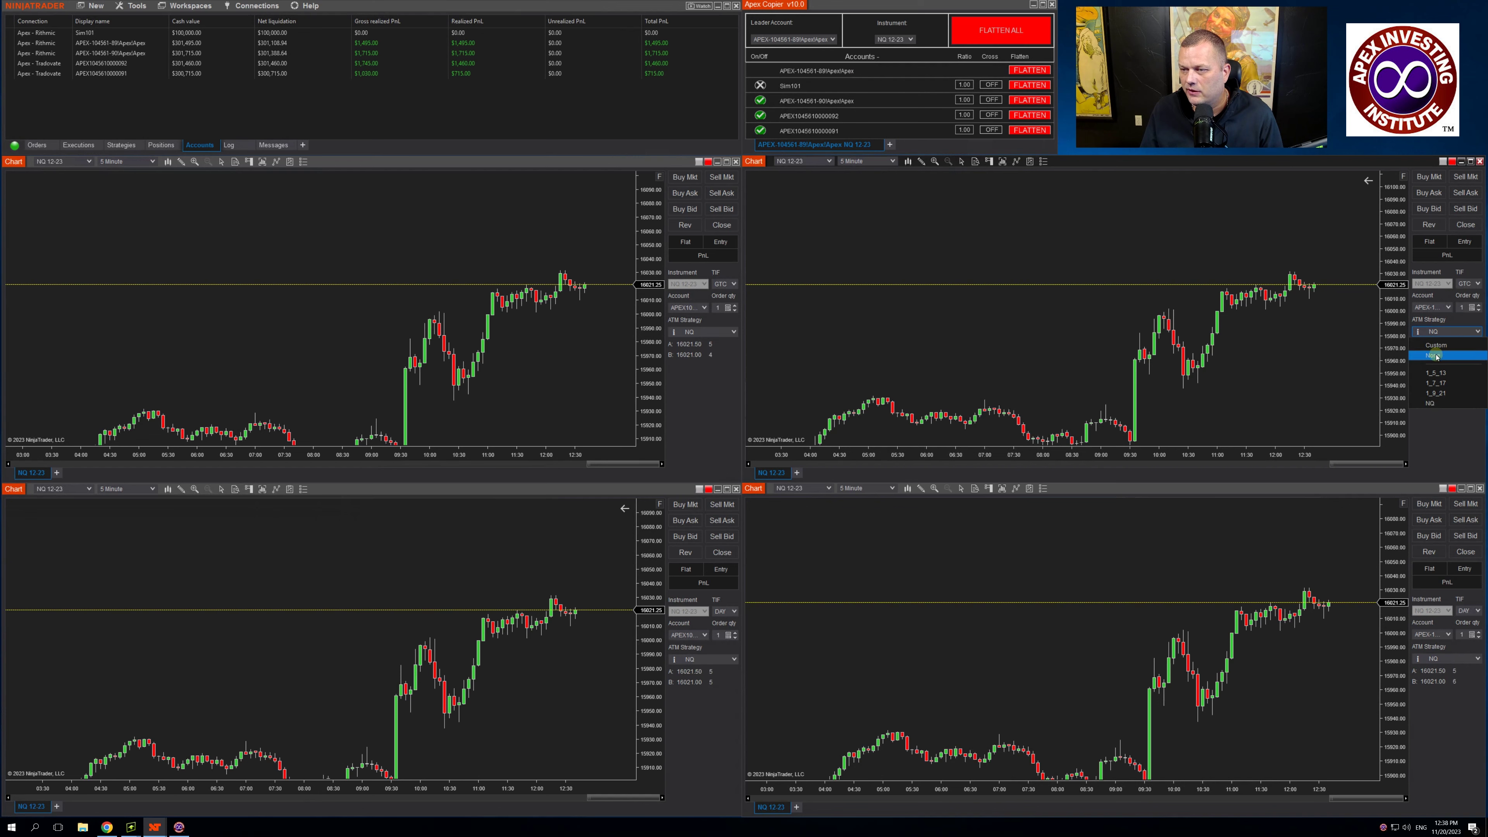
{"action": "left_click", "coordinate": [1454, 389]}
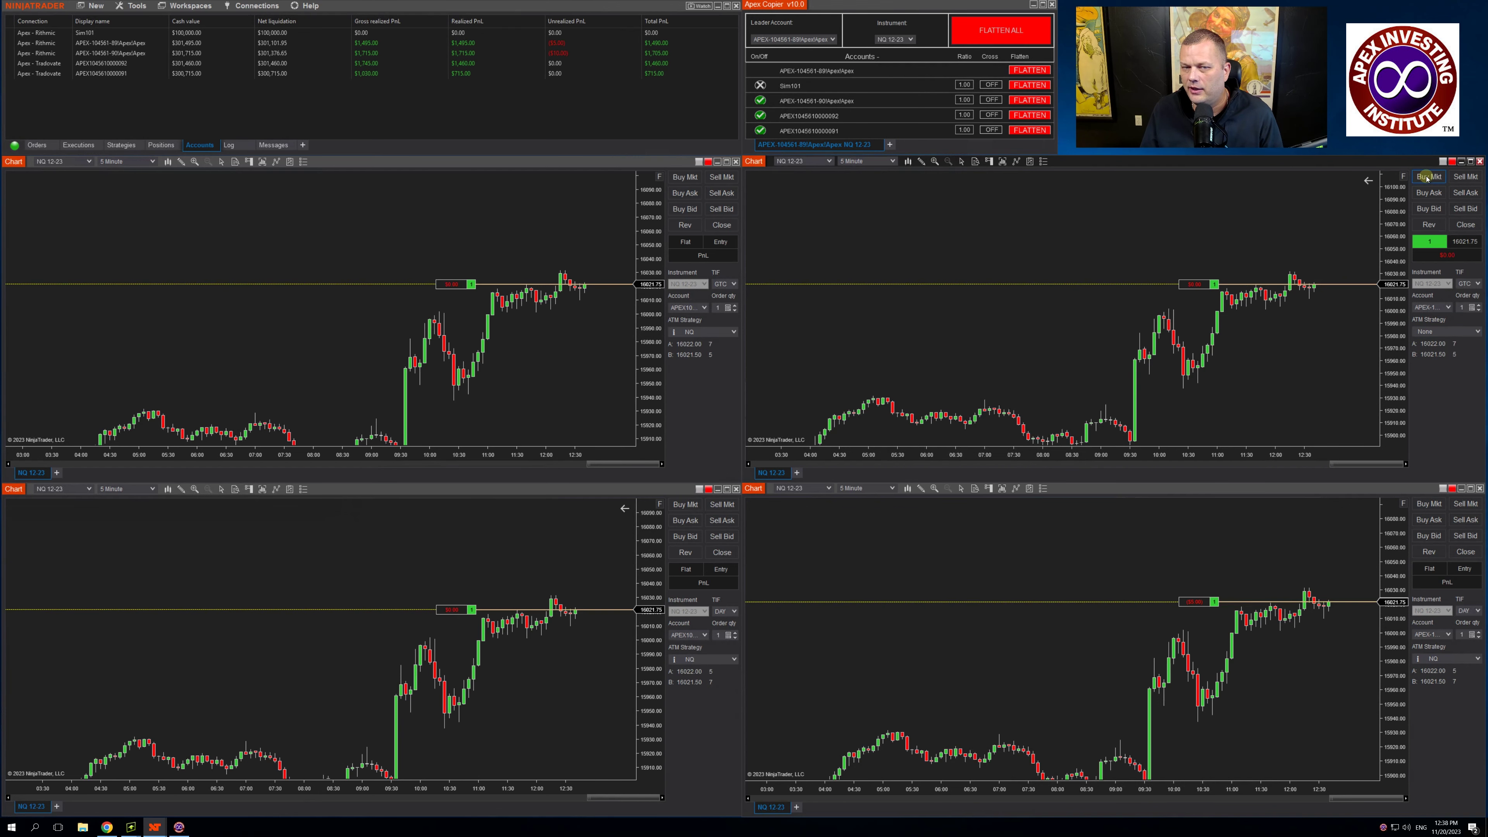
{"action": "right_click", "coordinate": [1176, 204]}
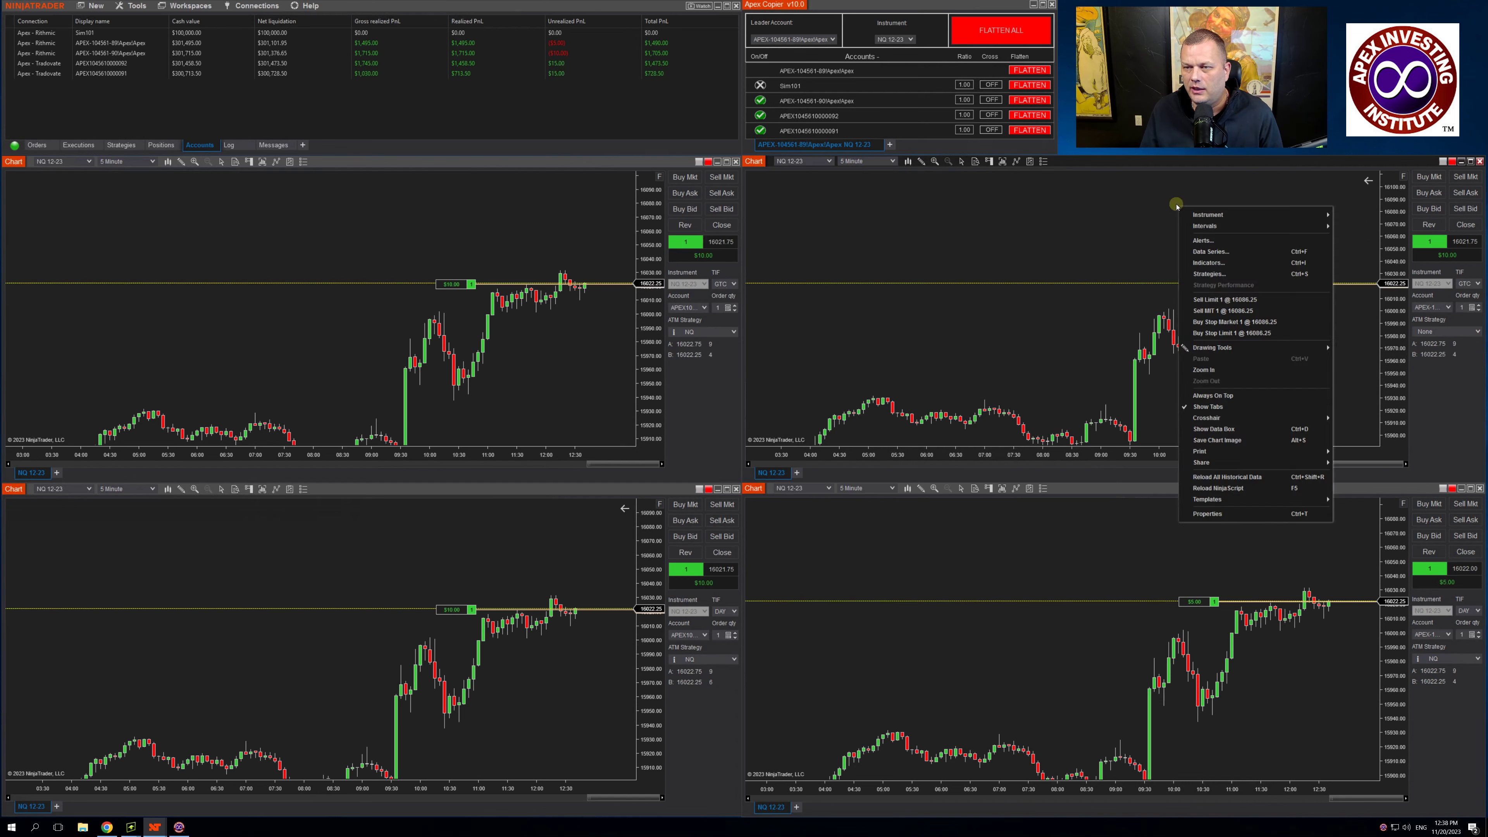
{"action": "left_click", "coordinate": [1214, 299]}
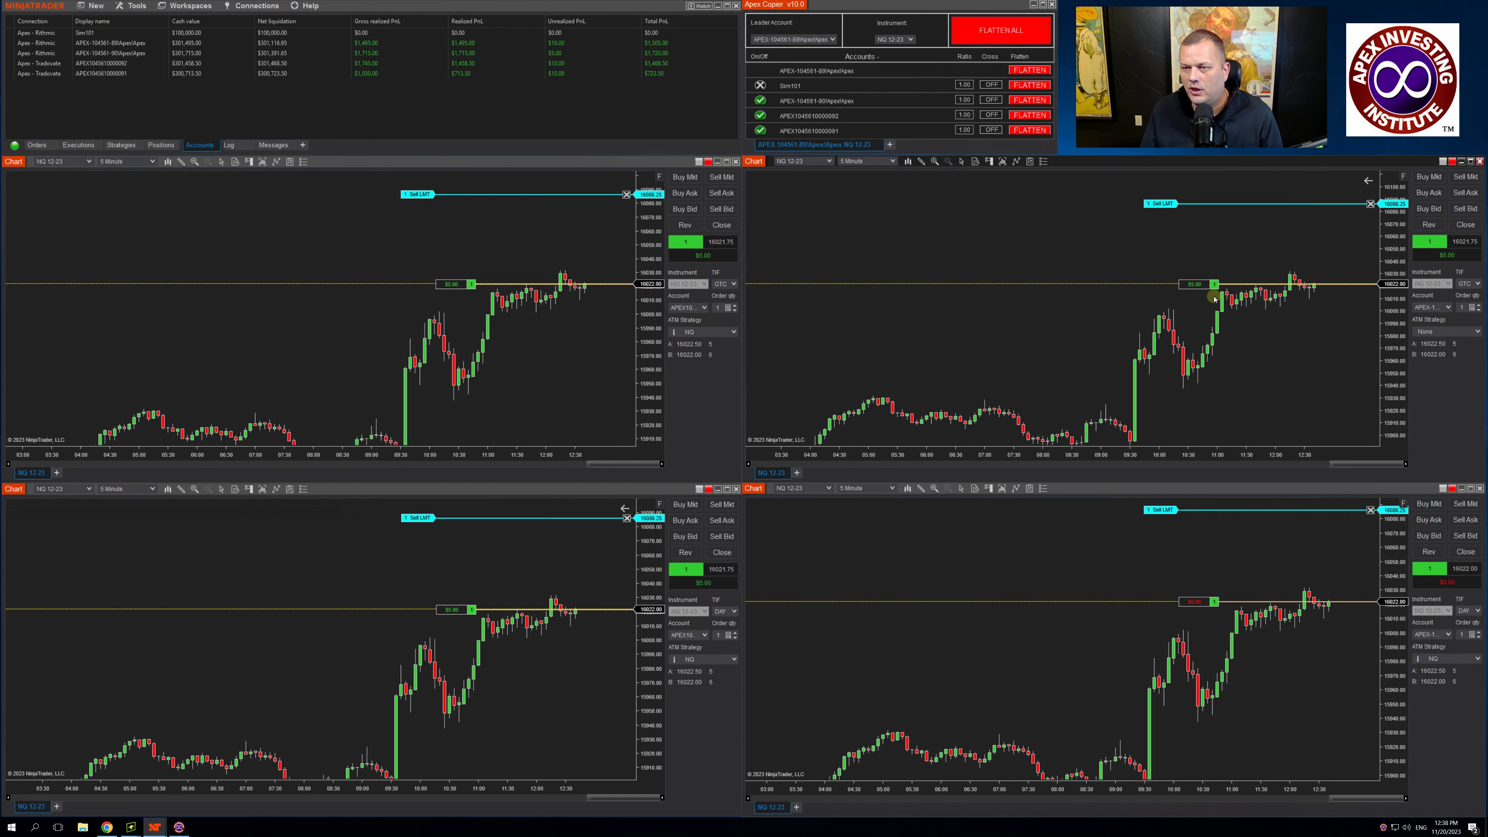
{"action": "mouse_move", "coordinate": [1165, 207]}
{"action": "left_mouse_down"}
{"action": "mouse_move", "coordinate": [1163, 228]}
{"action": "mouse_move", "coordinate": [1161, 209]}
{"action": "left_mouse_up"}
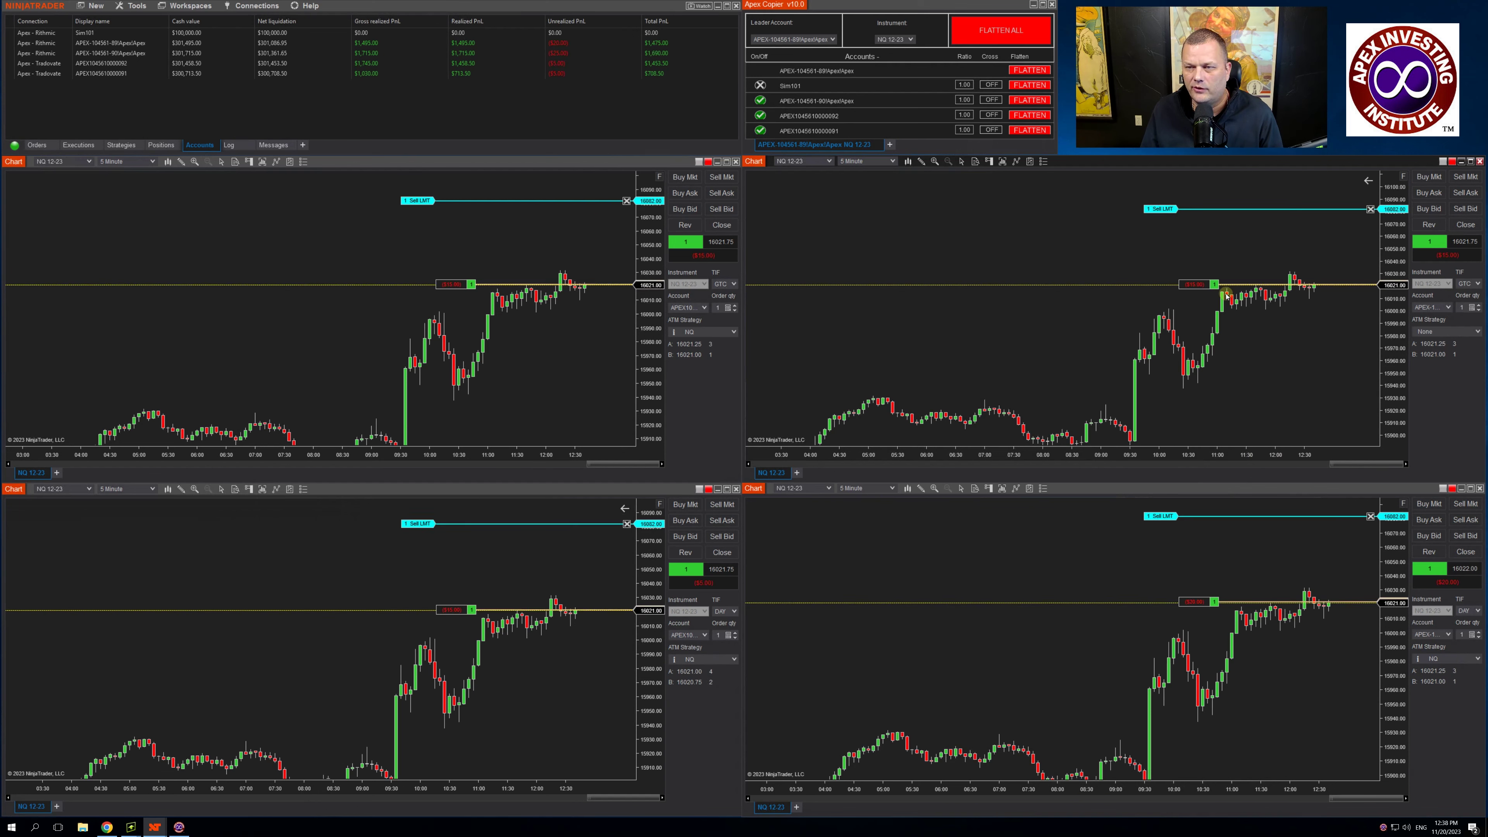
{"action": "left_click", "coordinate": [998, 29]}
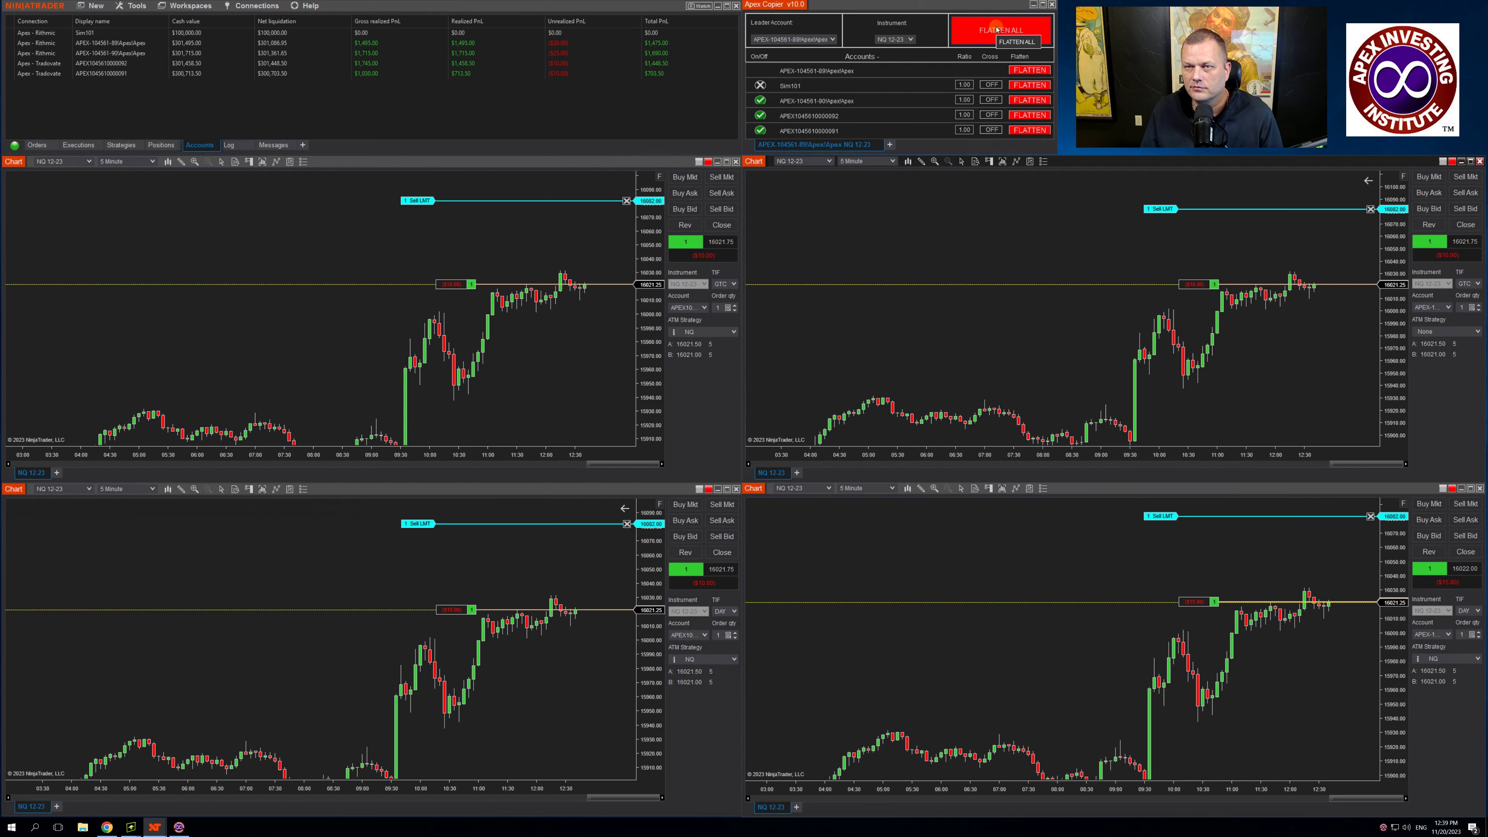
Step: Restore the NQ ATM strategy, set follower ratios 2, 3 and 4, buy market, then flatten all
{"action": "left_click", "coordinate": [1473, 332]}
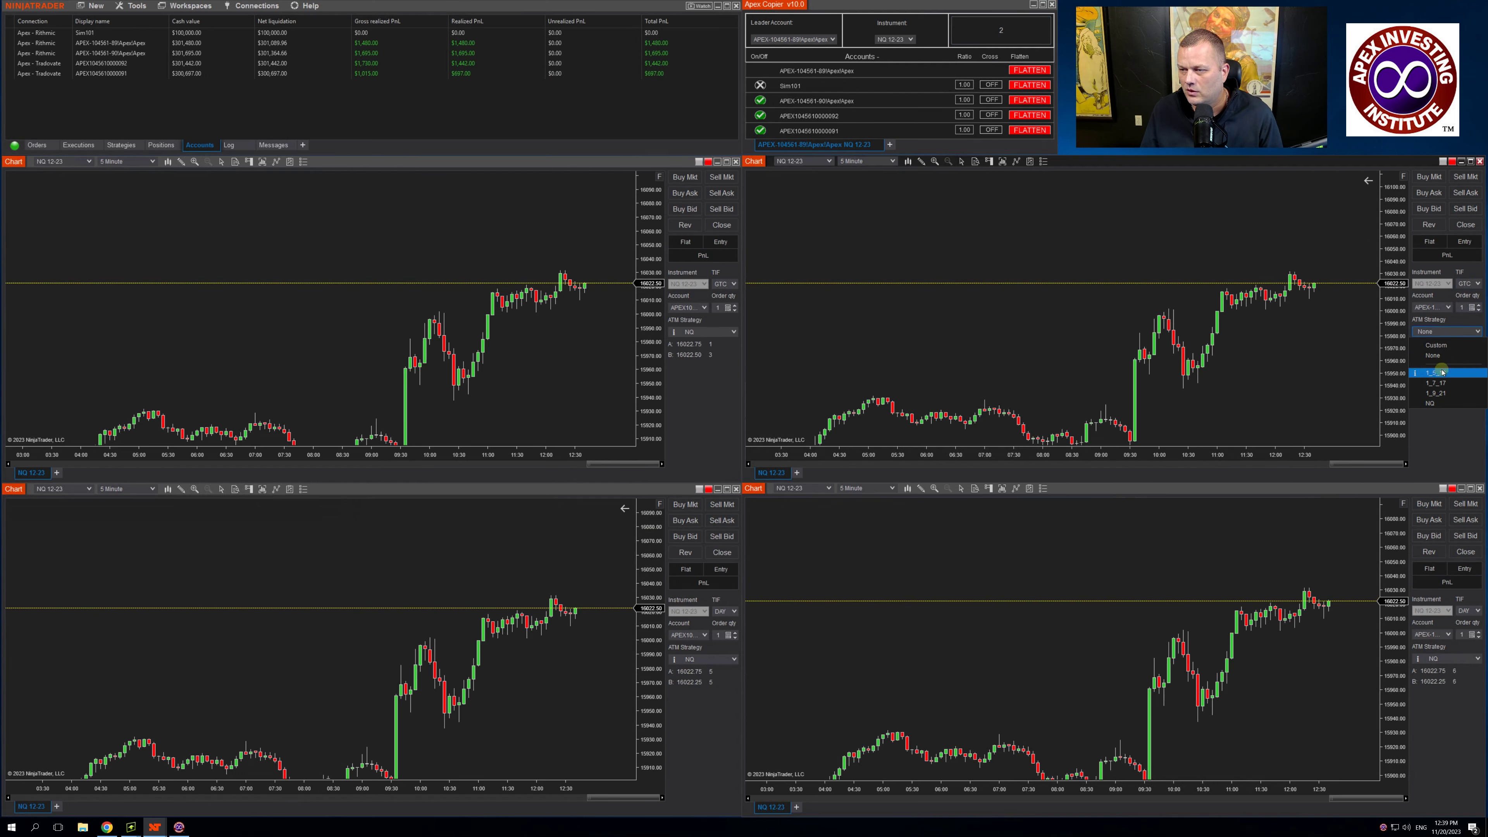
{"action": "left_click", "coordinate": [1430, 404]}
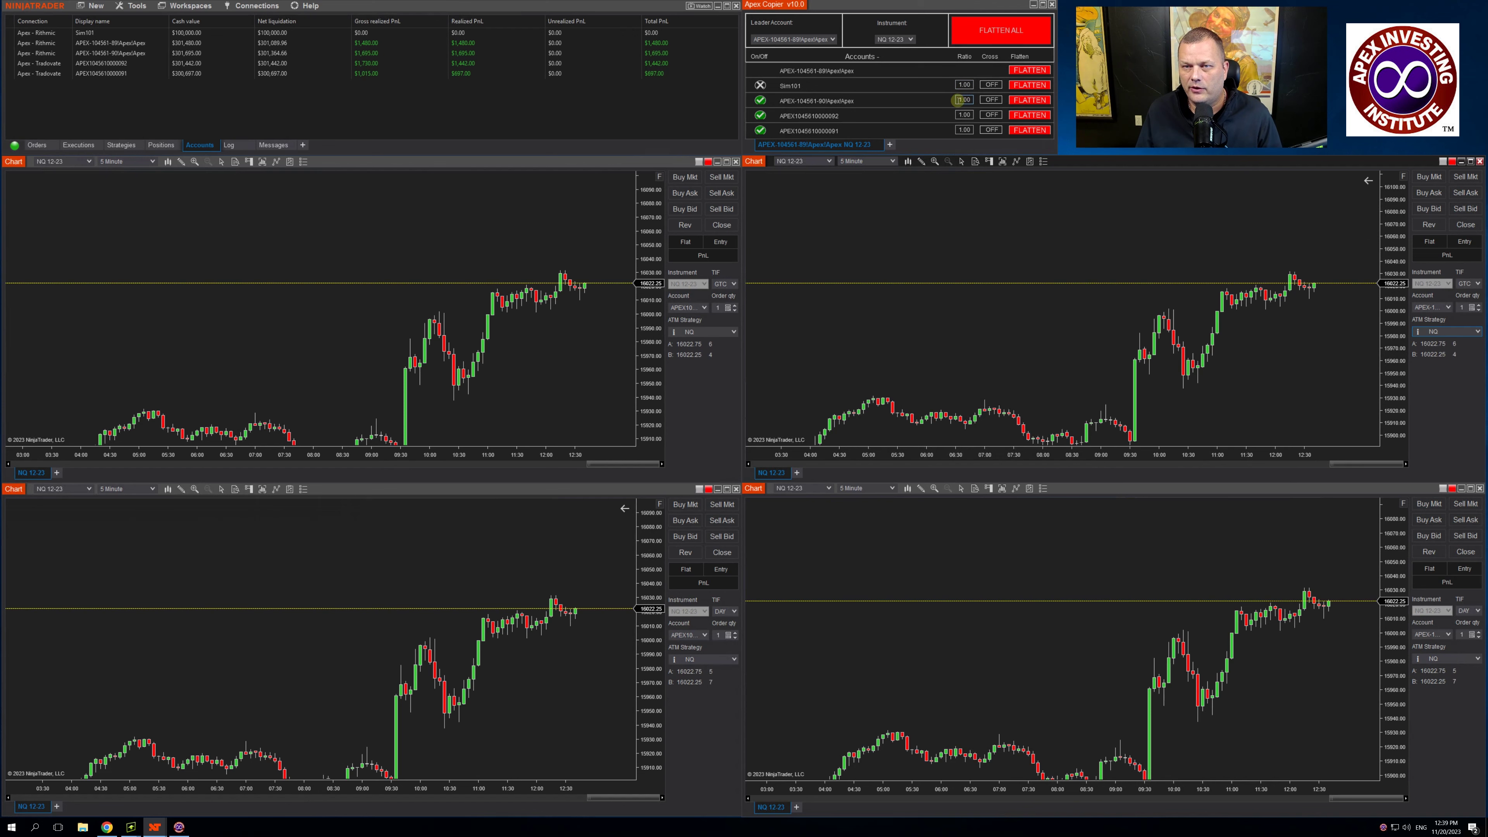
{"action": "left_click", "coordinate": [960, 99]}
{"action": "type", "text": "2"}
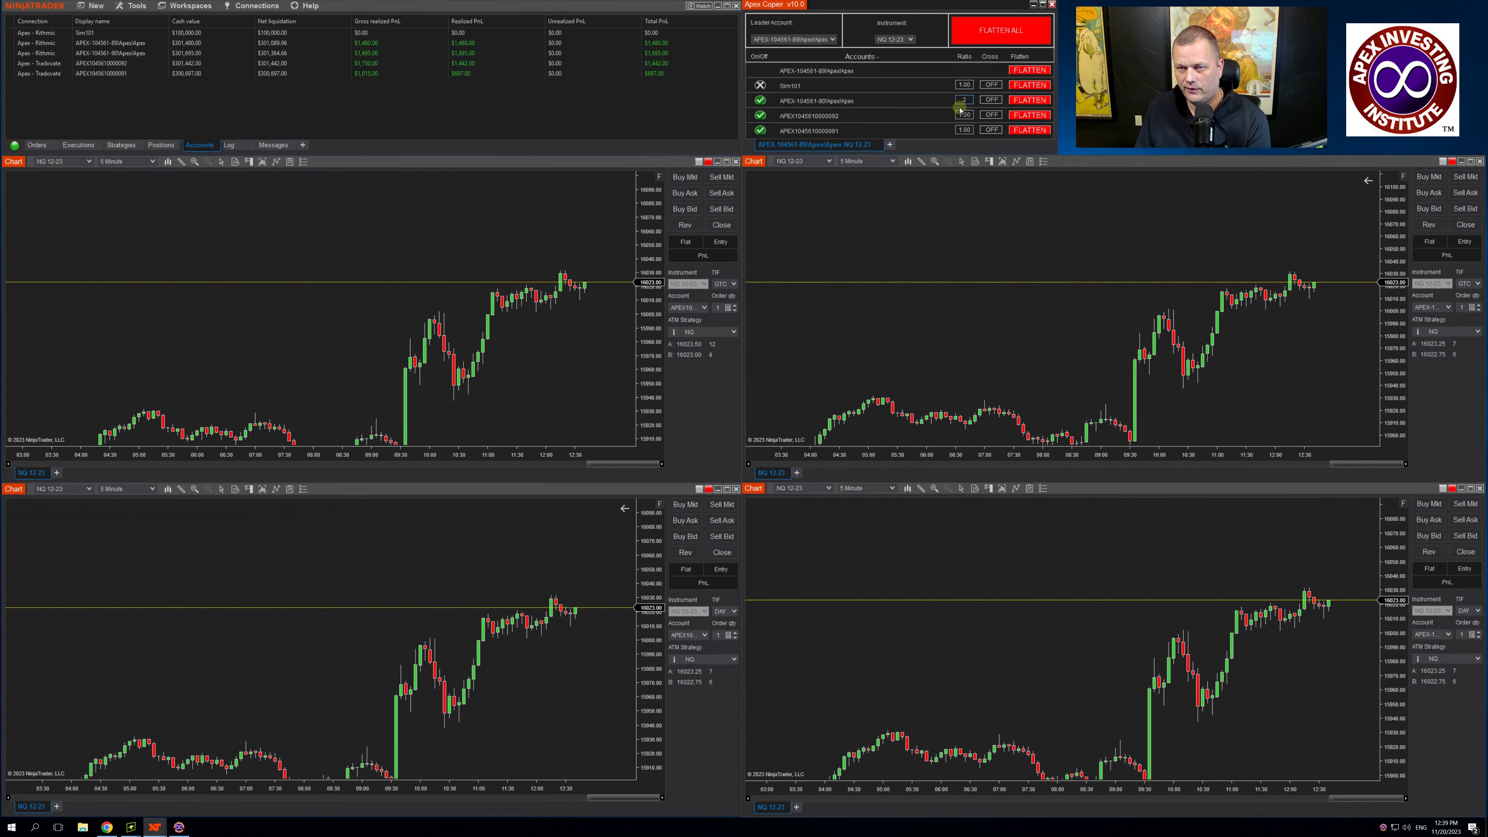
{"action": "left_click", "coordinate": [969, 115]}
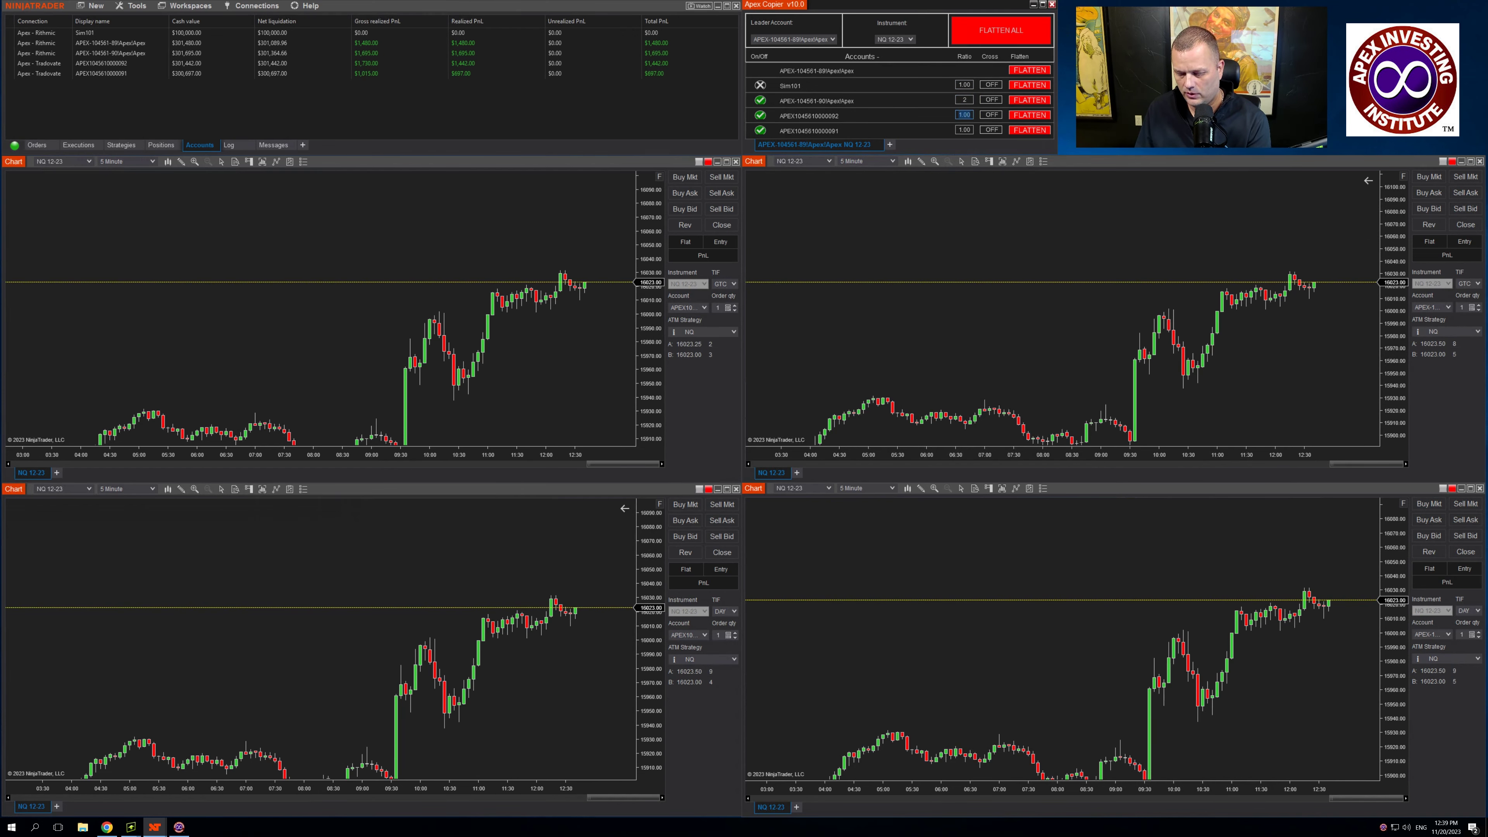
{"action": "type", "text": "3"}
{"action": "left_click", "coordinate": [965, 130]}
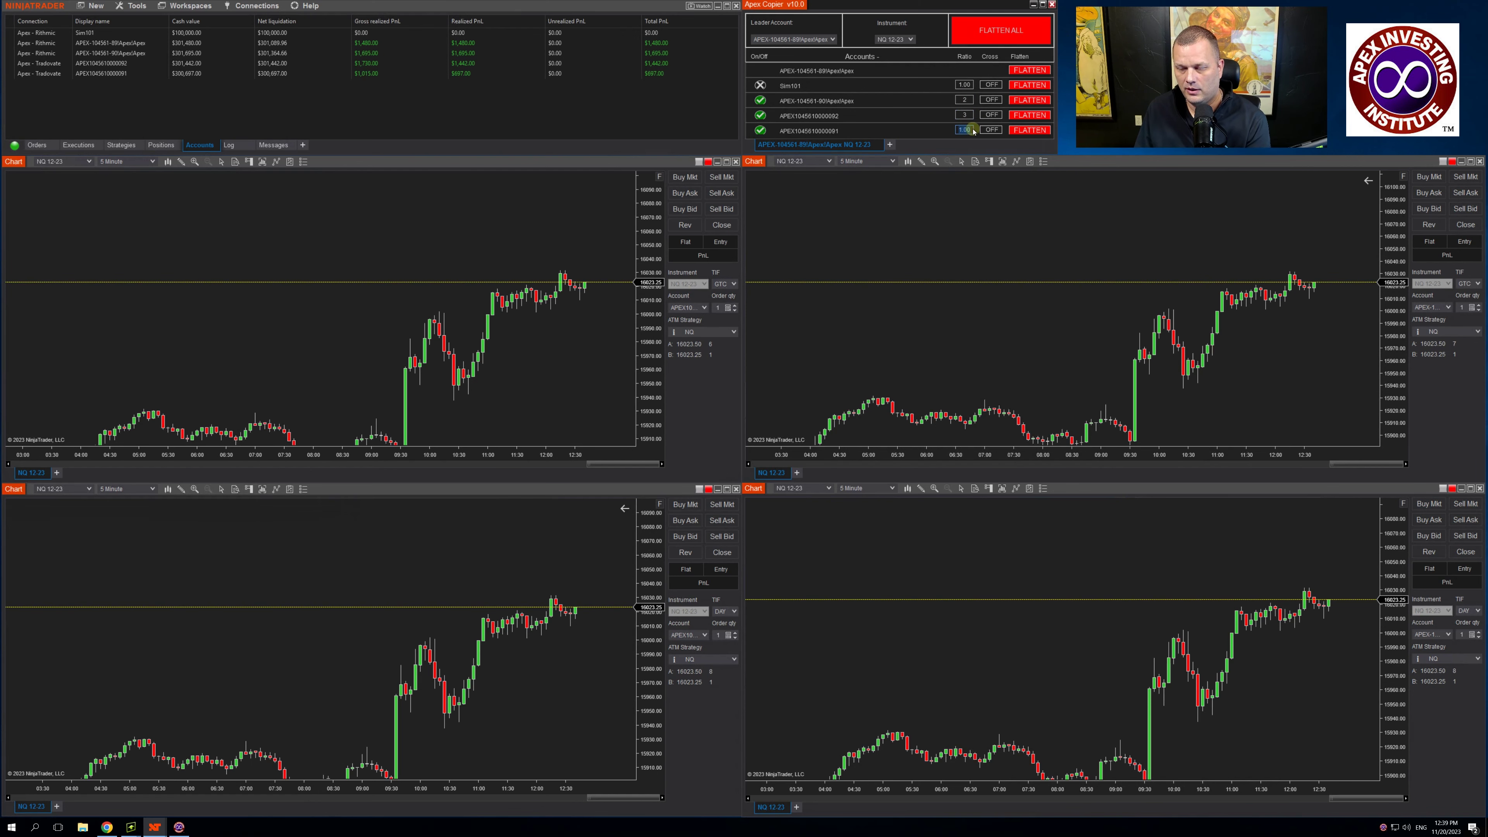
{"action": "type", "text": "4"}
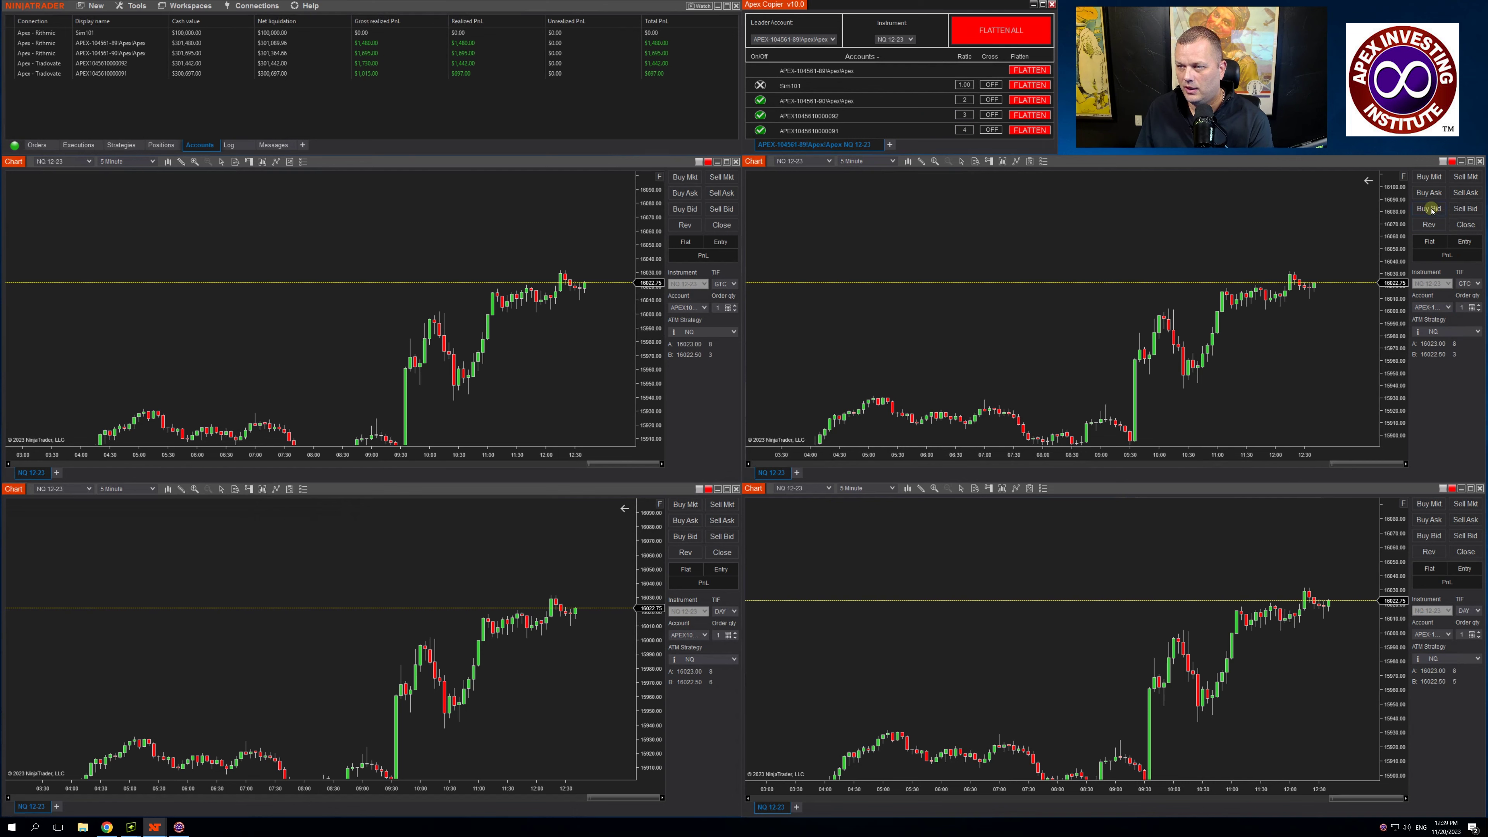
{"action": "left_click", "coordinate": [1430, 177]}
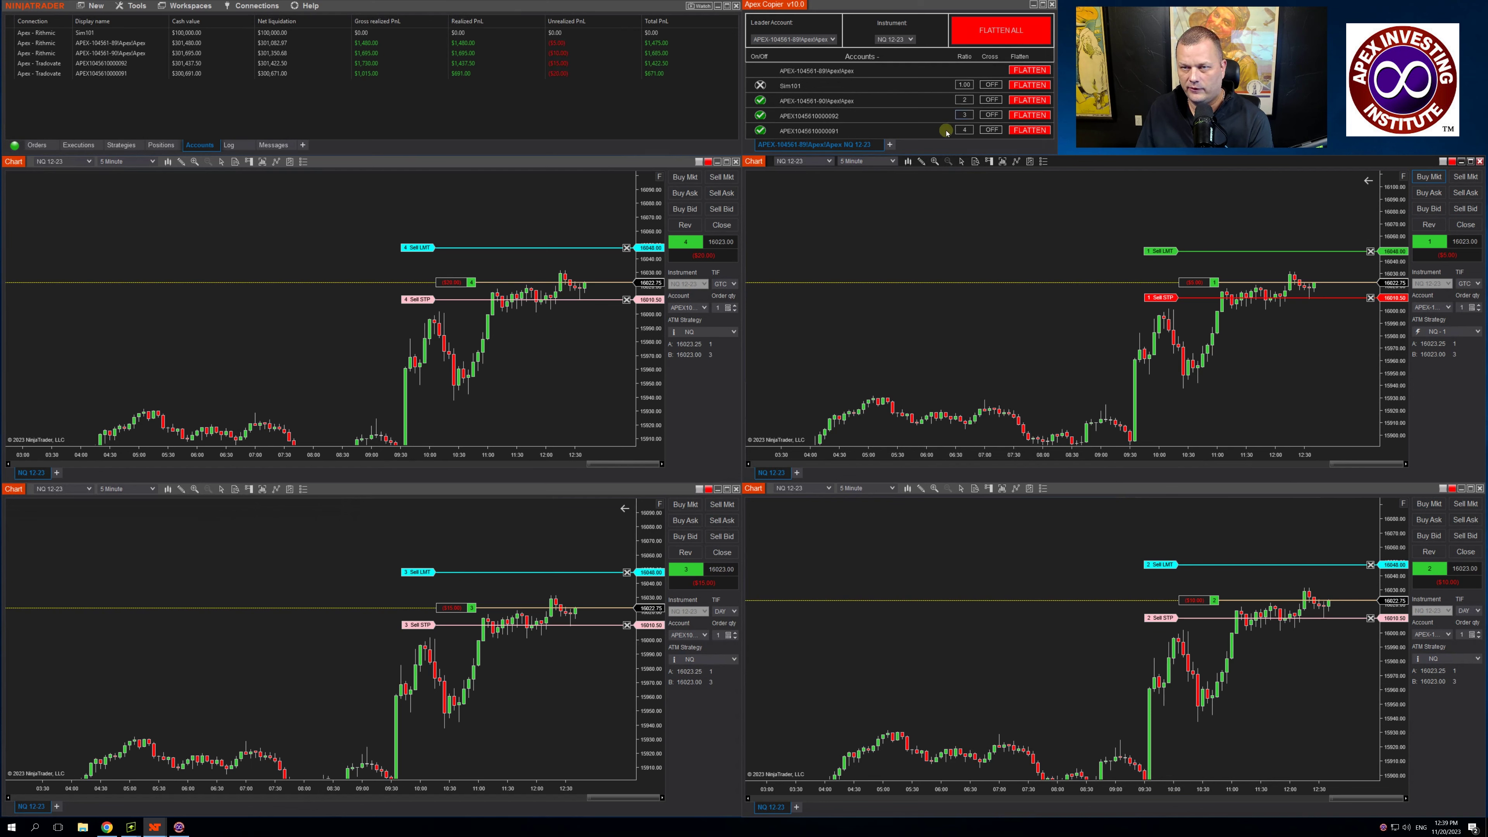
{"action": "left_click", "coordinate": [1004, 27]}
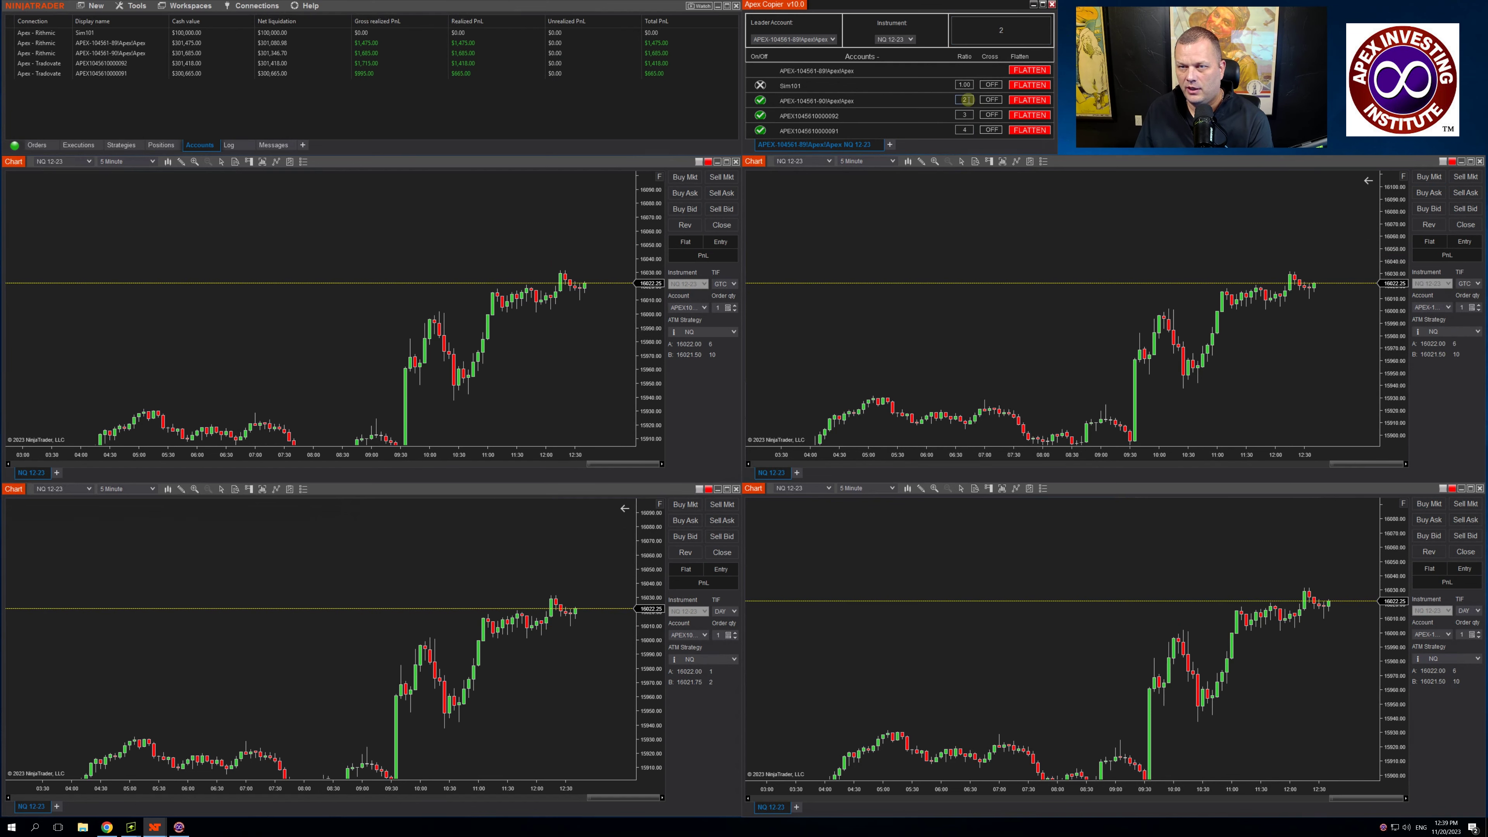
Step: Change the follower ratios to 0.5, 2 and 3
{"action": "key", "text": "BackSpace"}
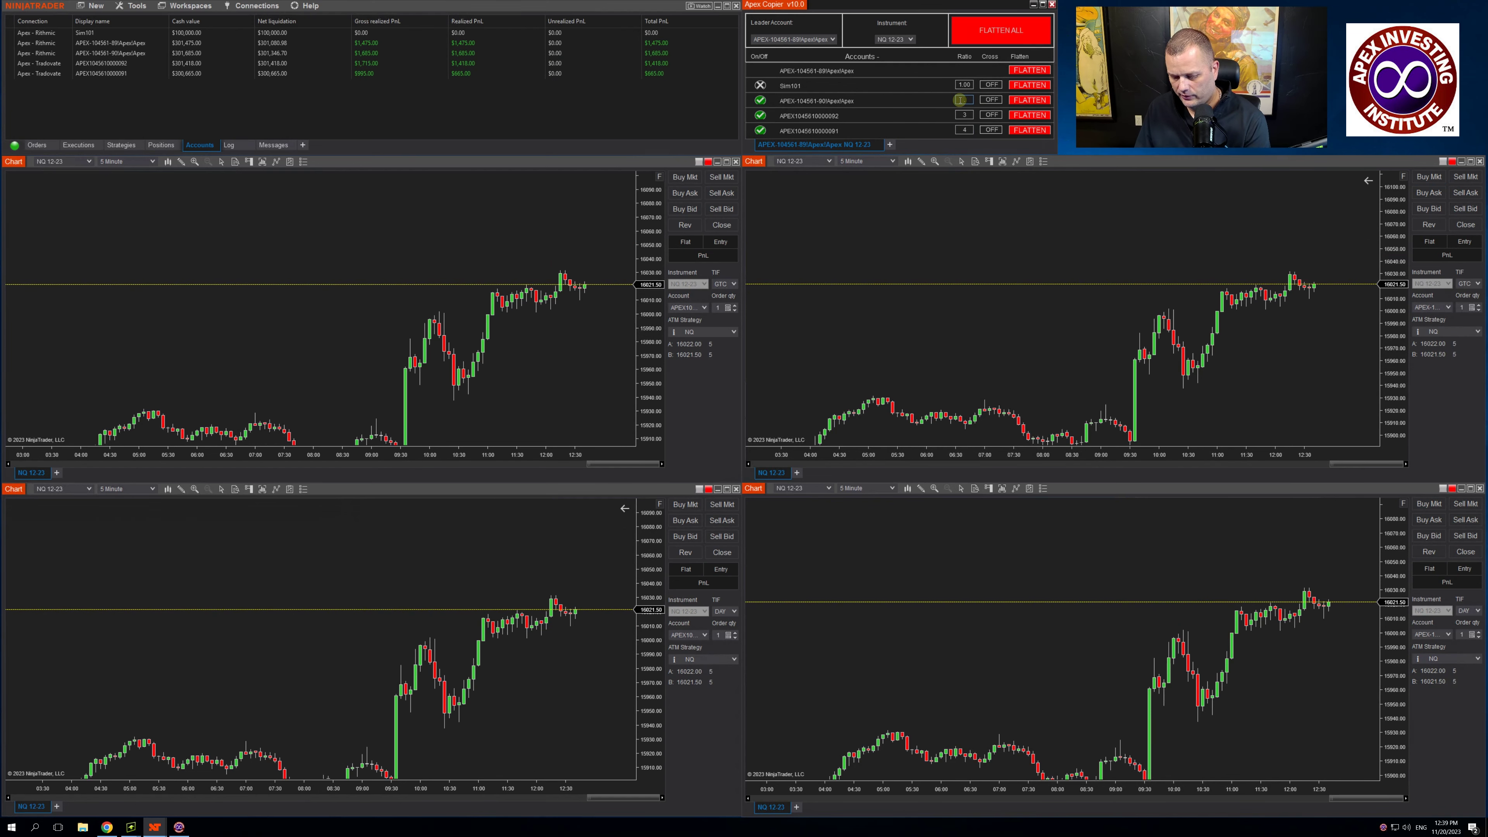
{"action": "left_click", "coordinate": [961, 114]}
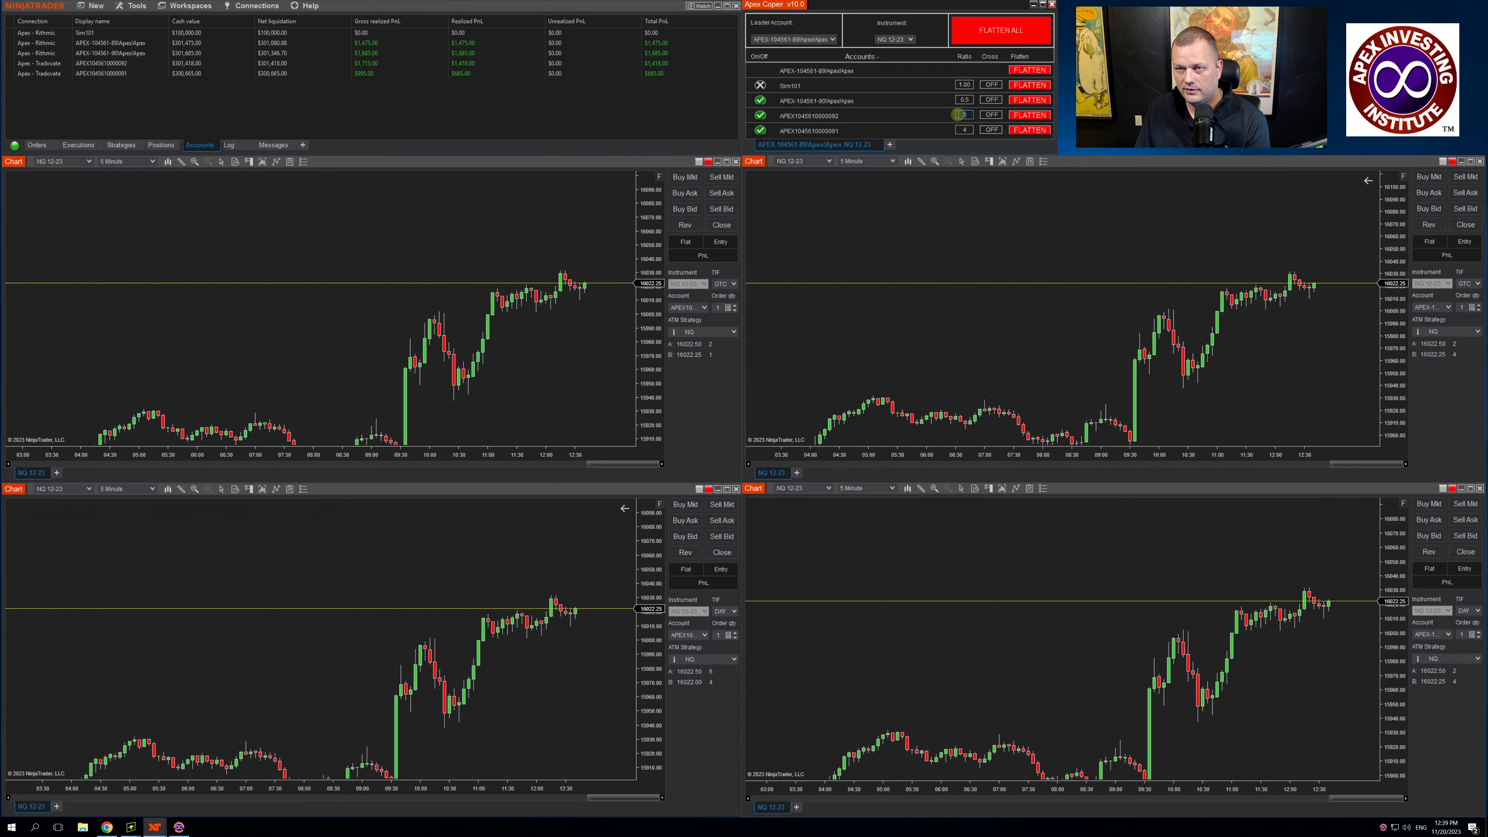
{"action": "type", "text": "2"}
{"action": "left_click", "coordinate": [965, 130]}
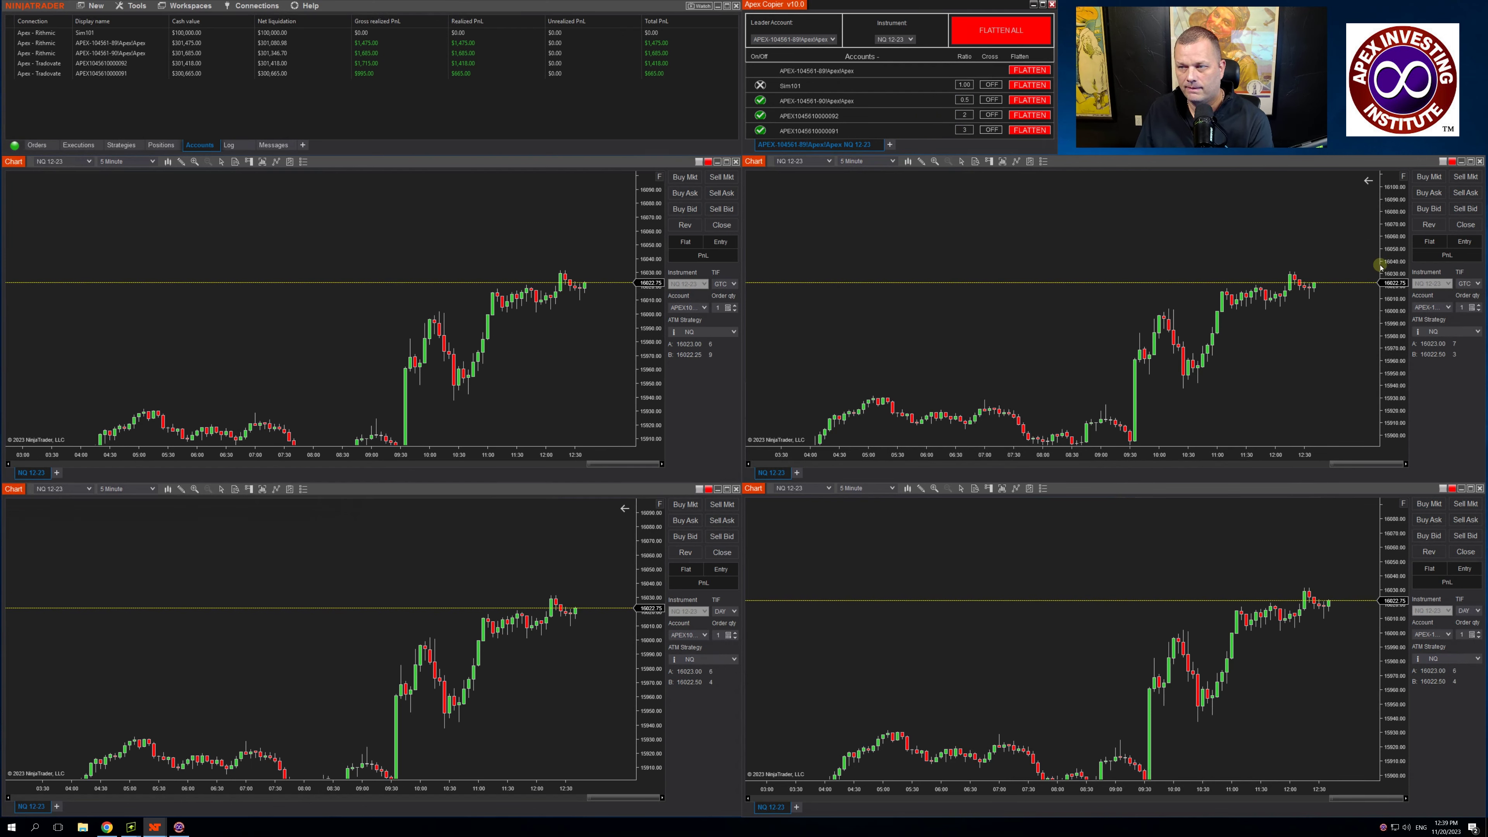
Step: Buy 4 contracts at market on the leader to check scaled copies, then flatten all
{"action": "left_click", "coordinate": [1478, 305]}
{"action": "left_click", "coordinate": [1478, 305]}
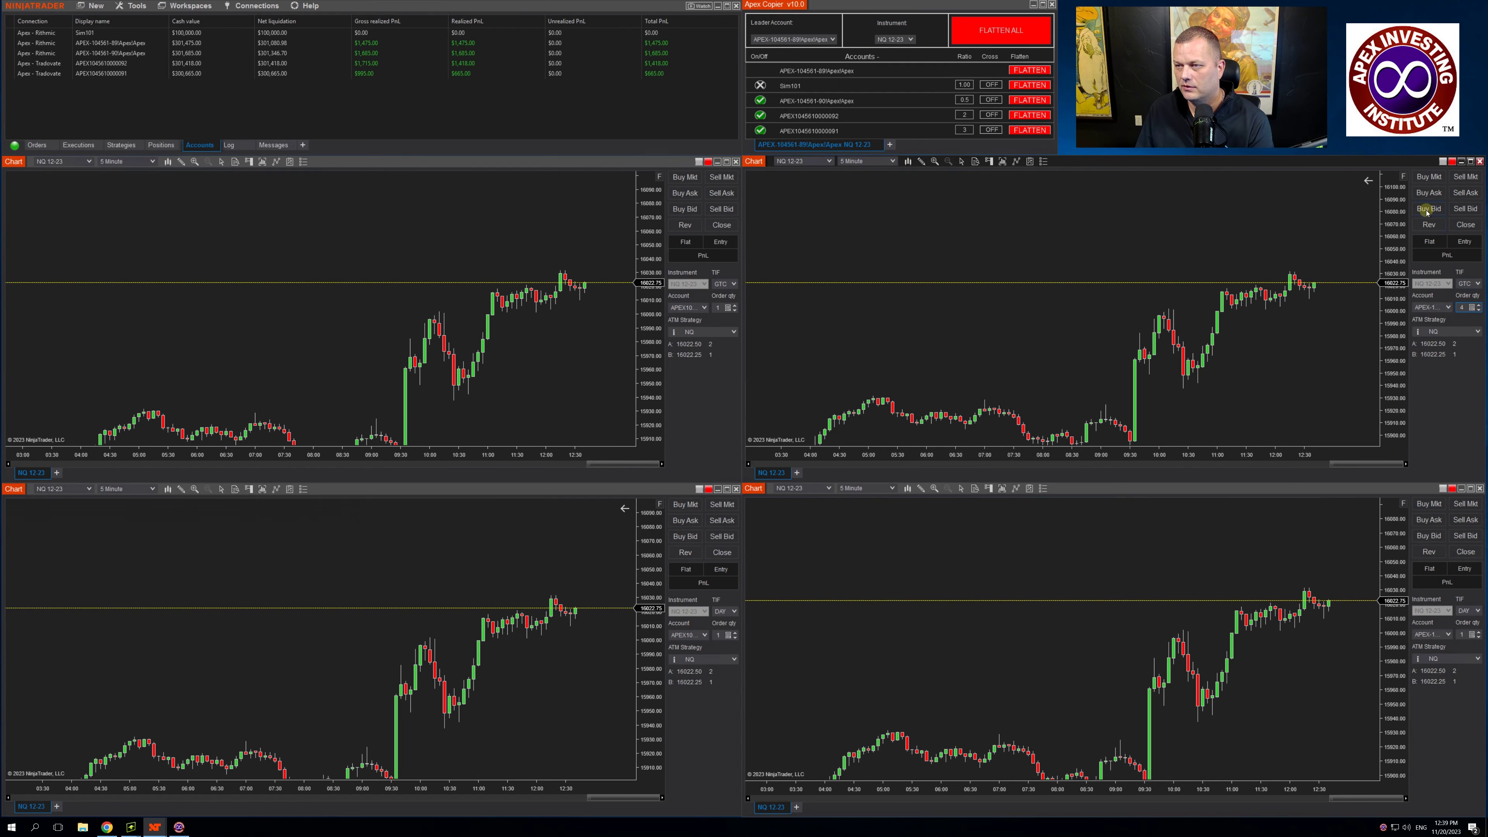
{"action": "left_click", "coordinate": [1425, 178]}
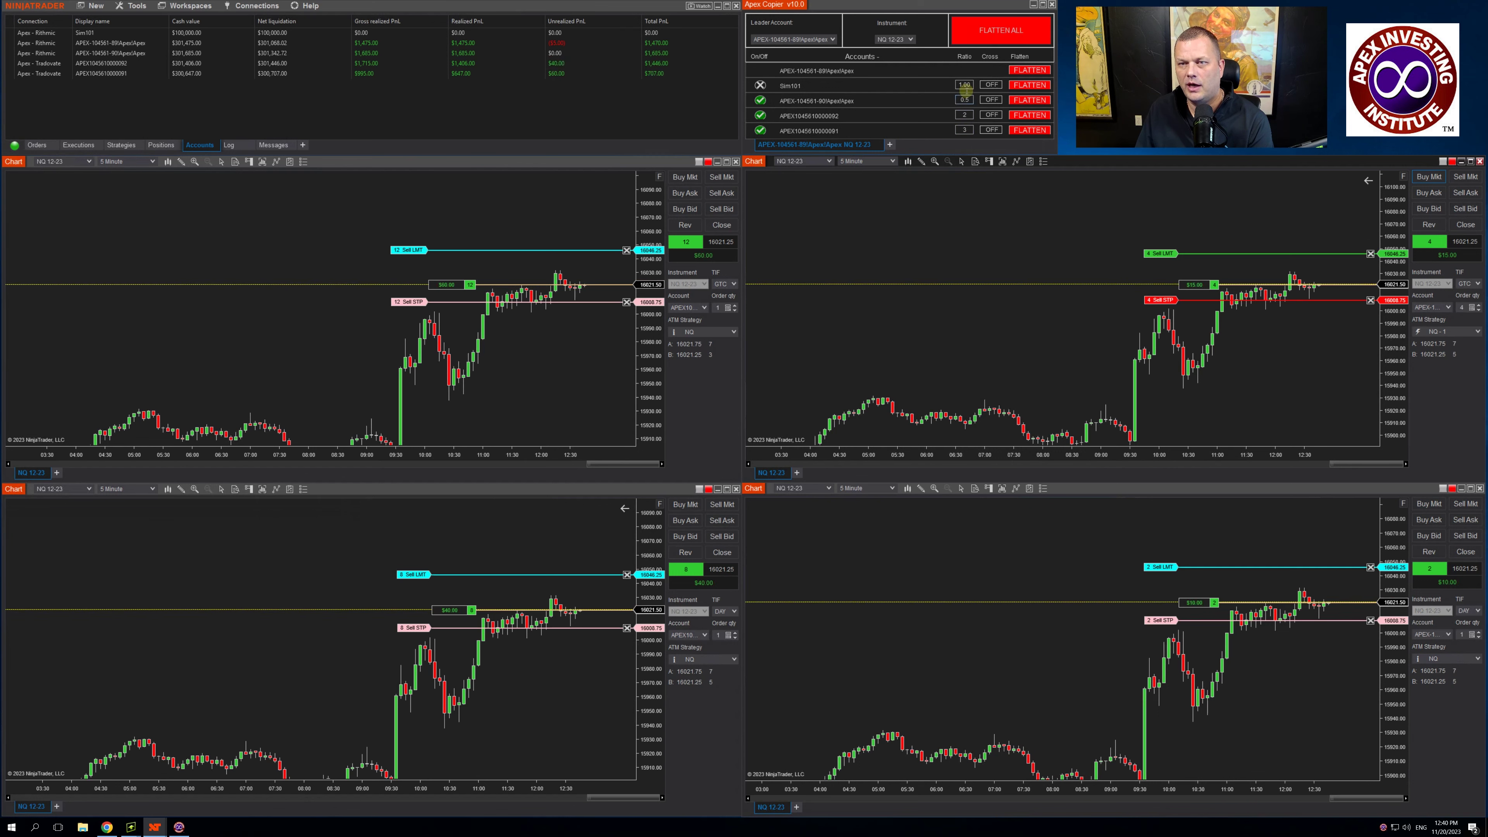
{"action": "left_click", "coordinate": [1011, 32]}
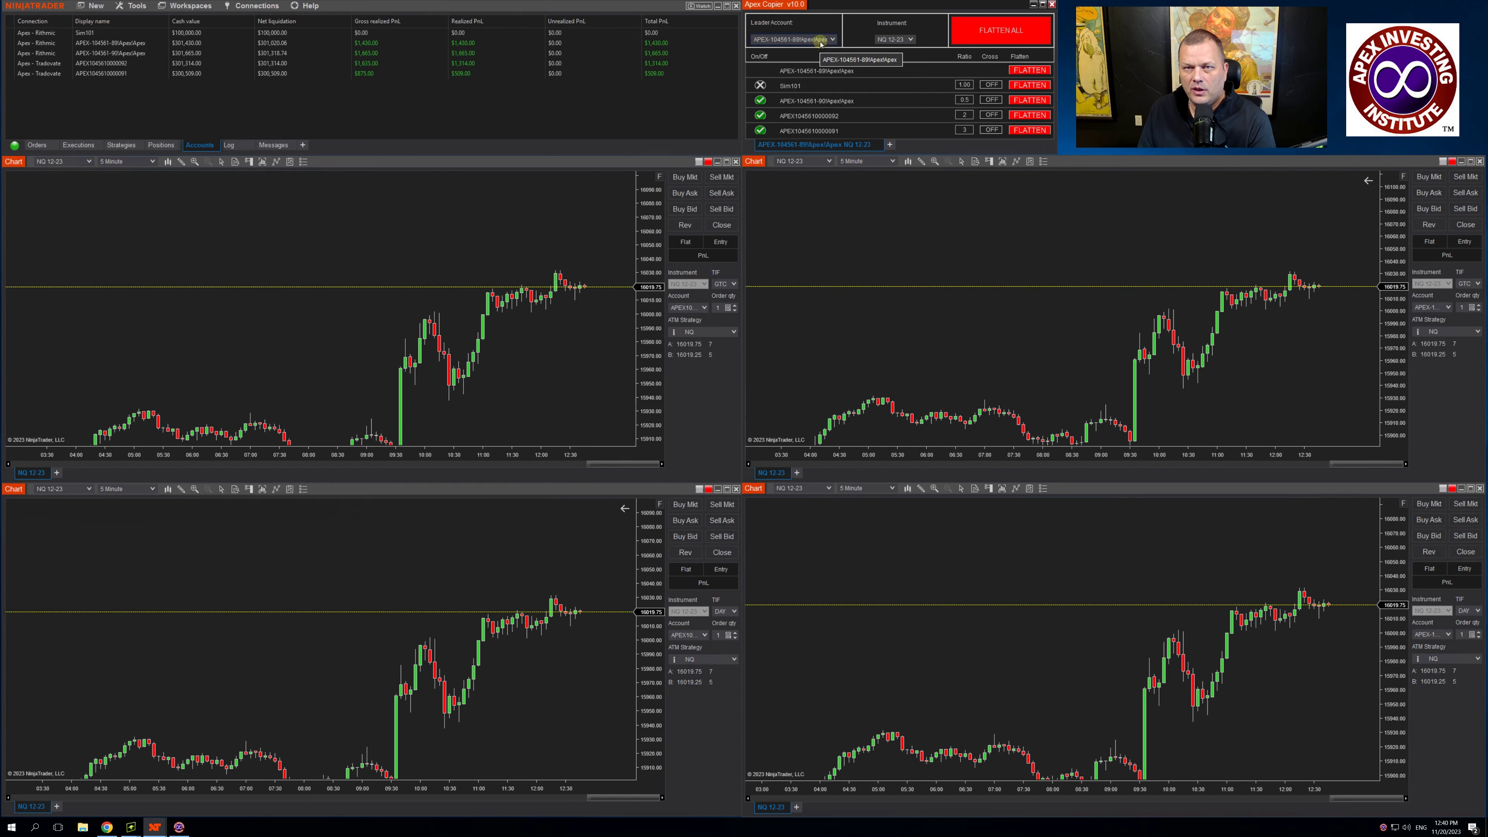
{"action": "left_click", "coordinate": [834, 40]}
{"action": "left_click", "coordinate": [816, 48]}
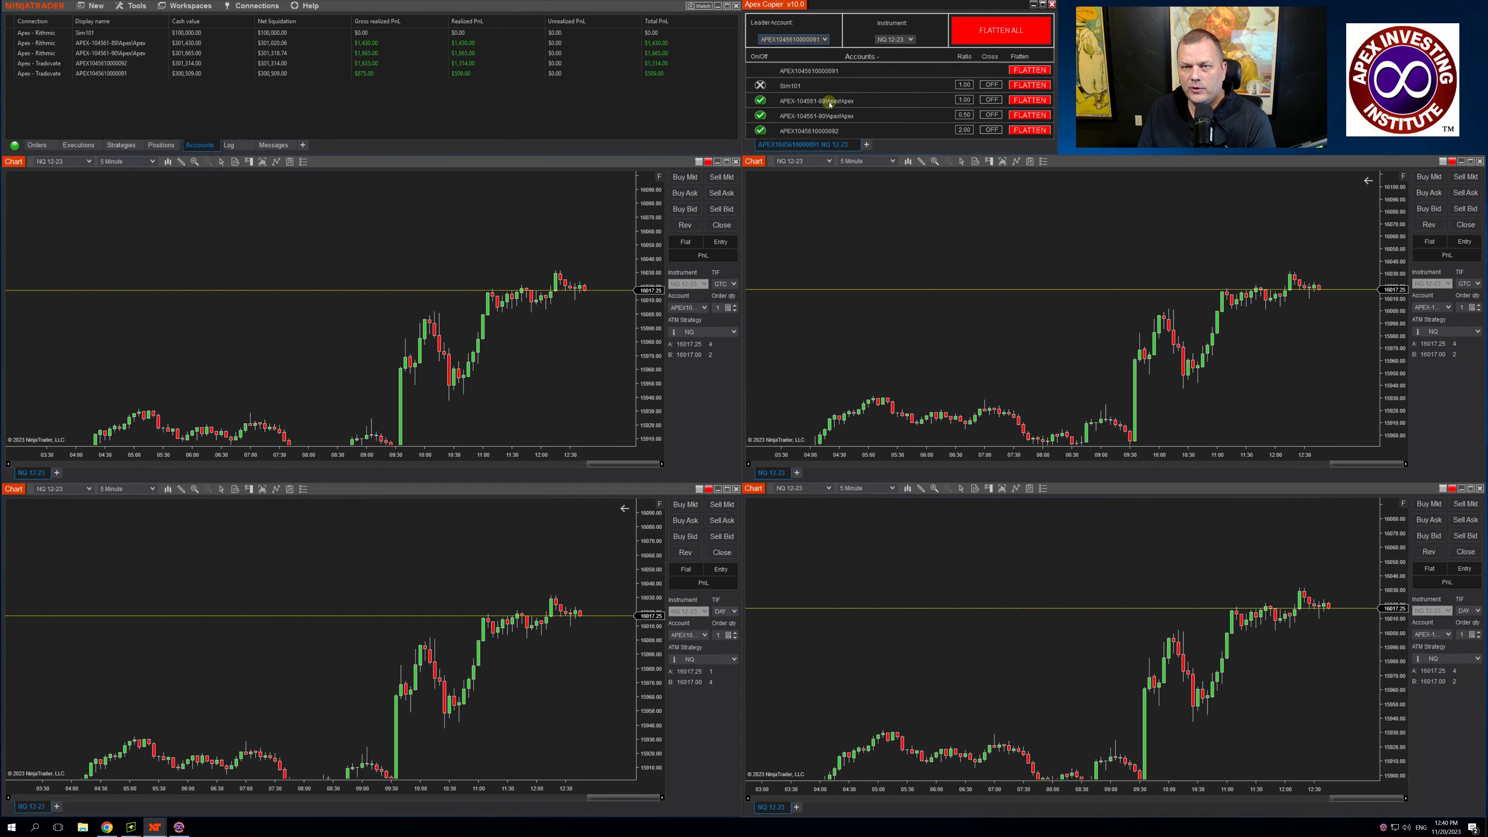
{"action": "left_click", "coordinate": [826, 40]}
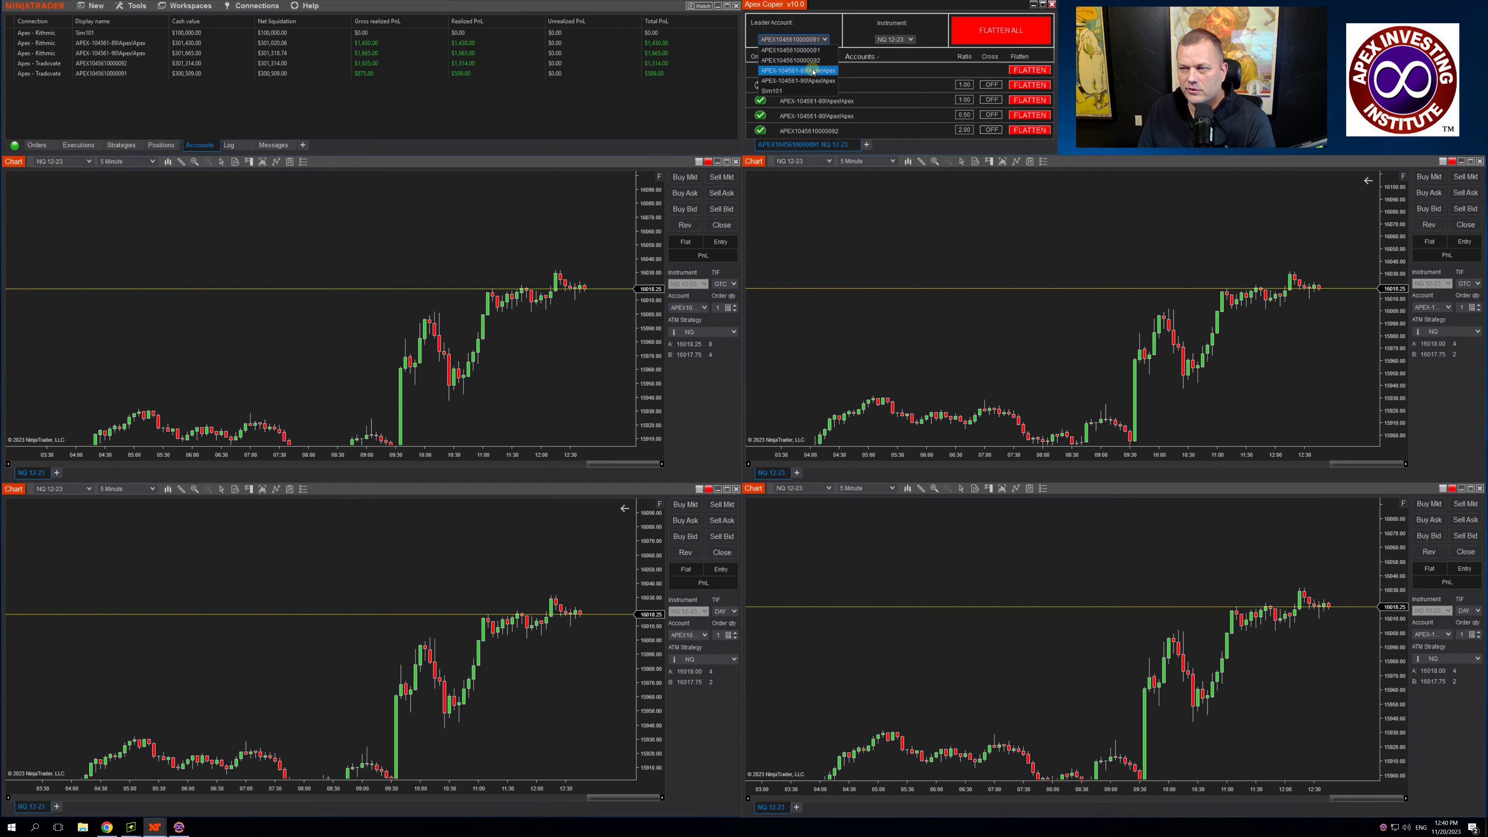
{"action": "left_click", "coordinate": [813, 71]}
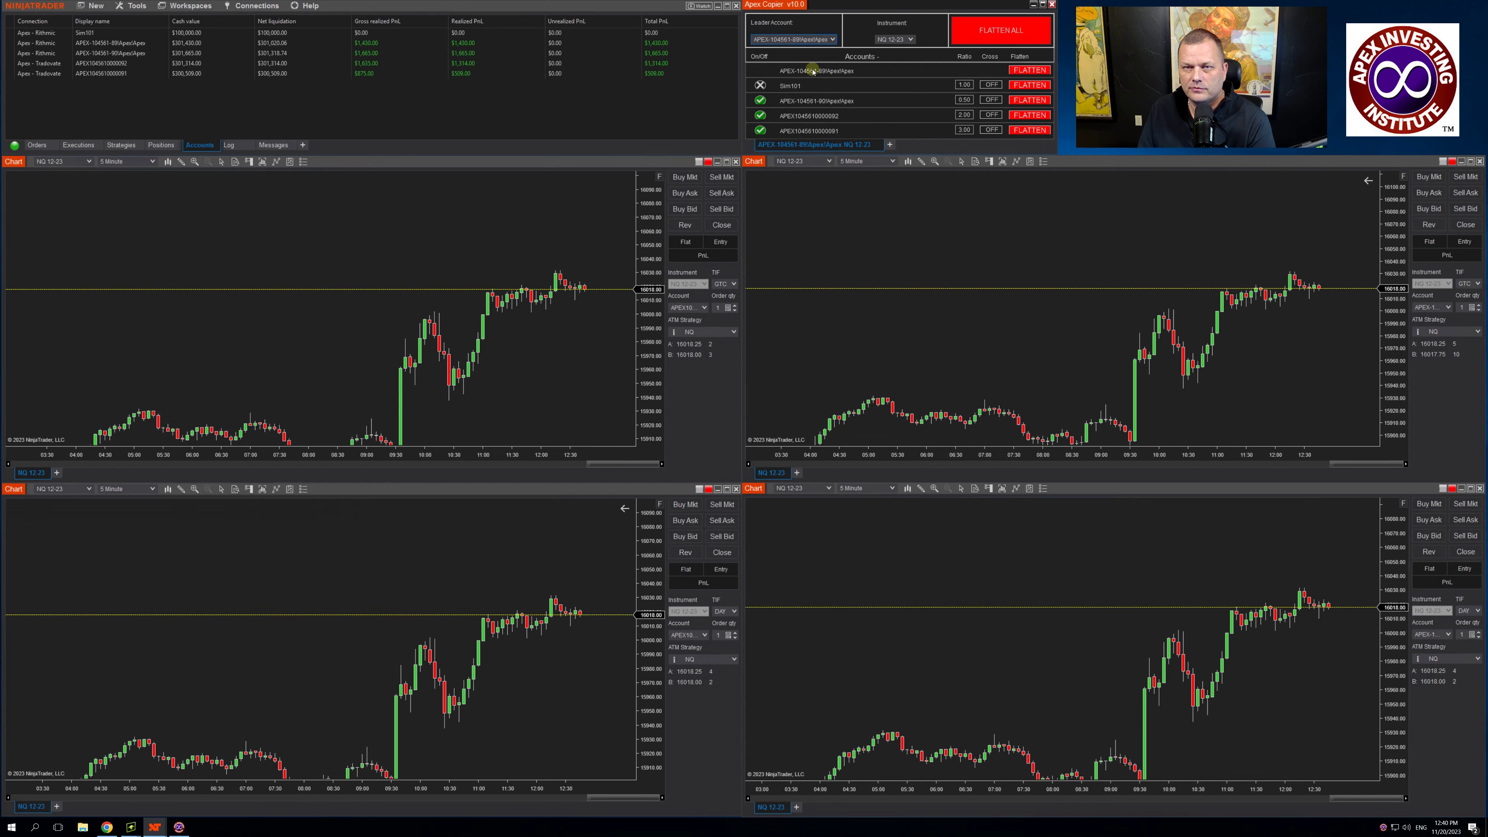
Step: Use Flatten Everything from the leader chart's Order Entry menu, then switch to the Apex Investing site in Chrome
{"action": "right_click", "coordinate": [1433, 392]}
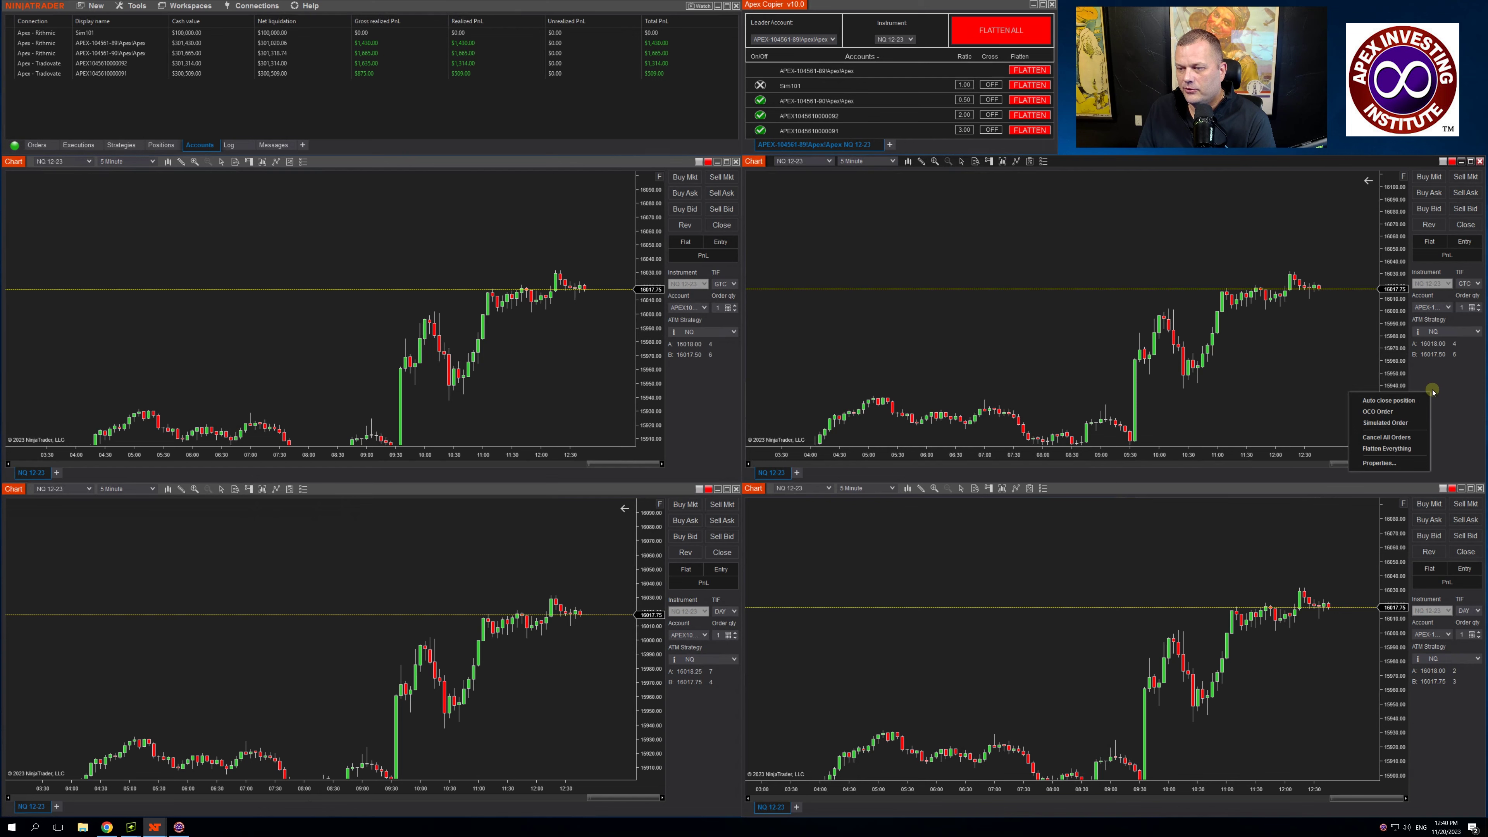
{"action": "left_click", "coordinate": [1409, 450]}
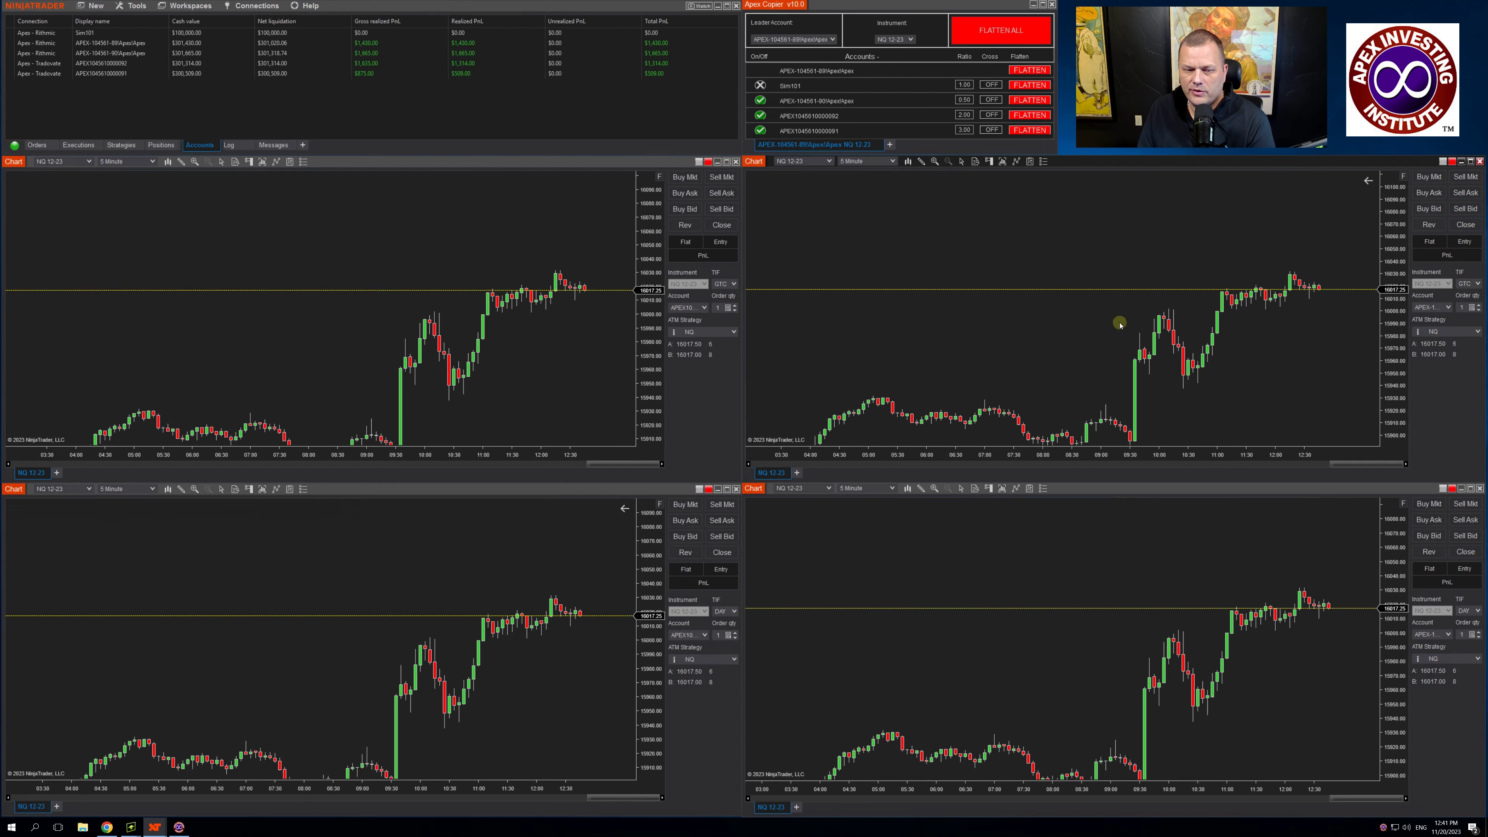
{"action": "right_click", "coordinate": [1440, 395]}
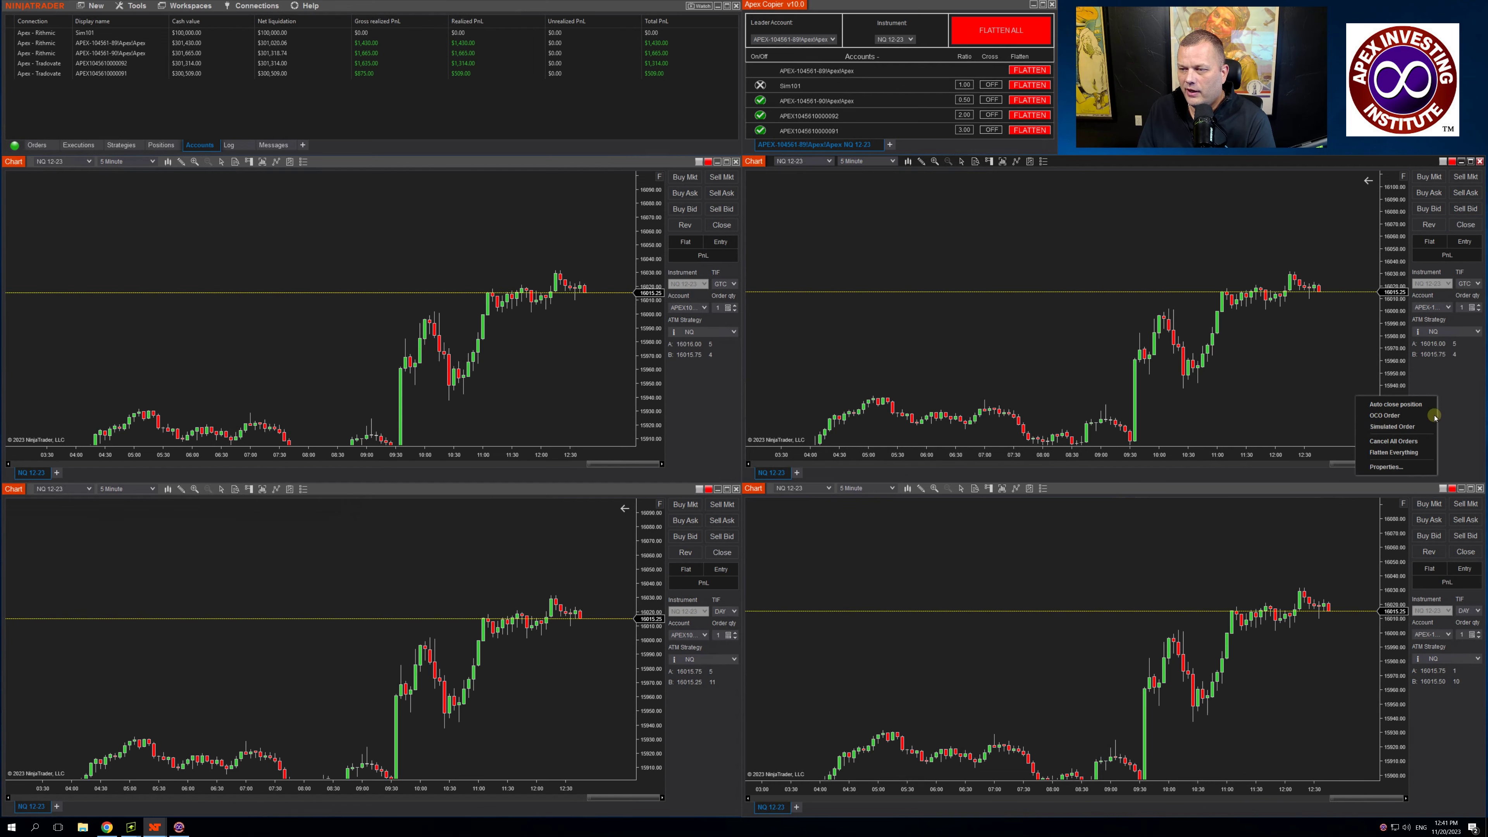
{"action": "key", "text": "Escape"}
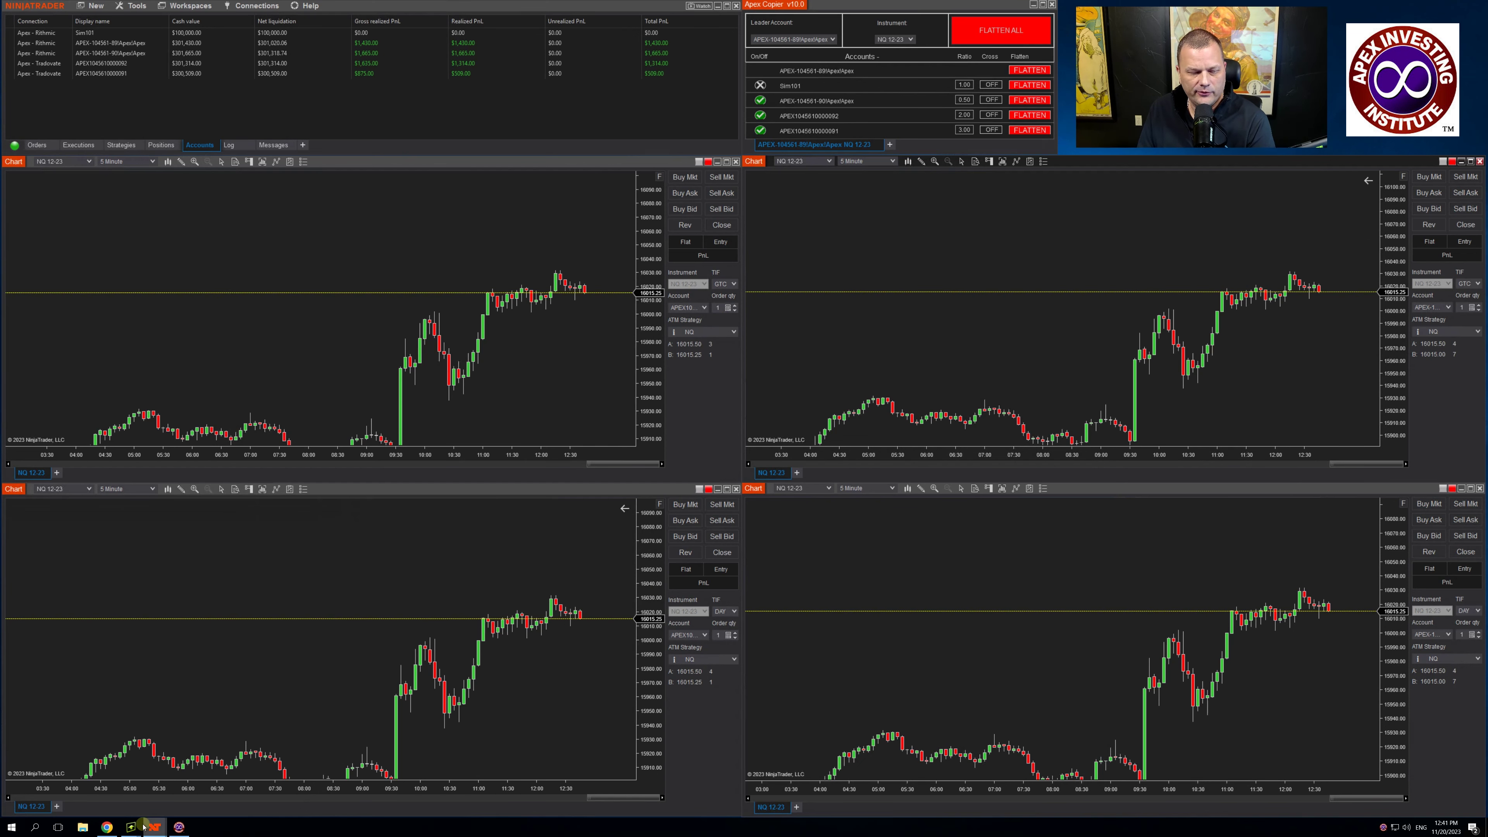
{"action": "left_click", "coordinate": [106, 828]}
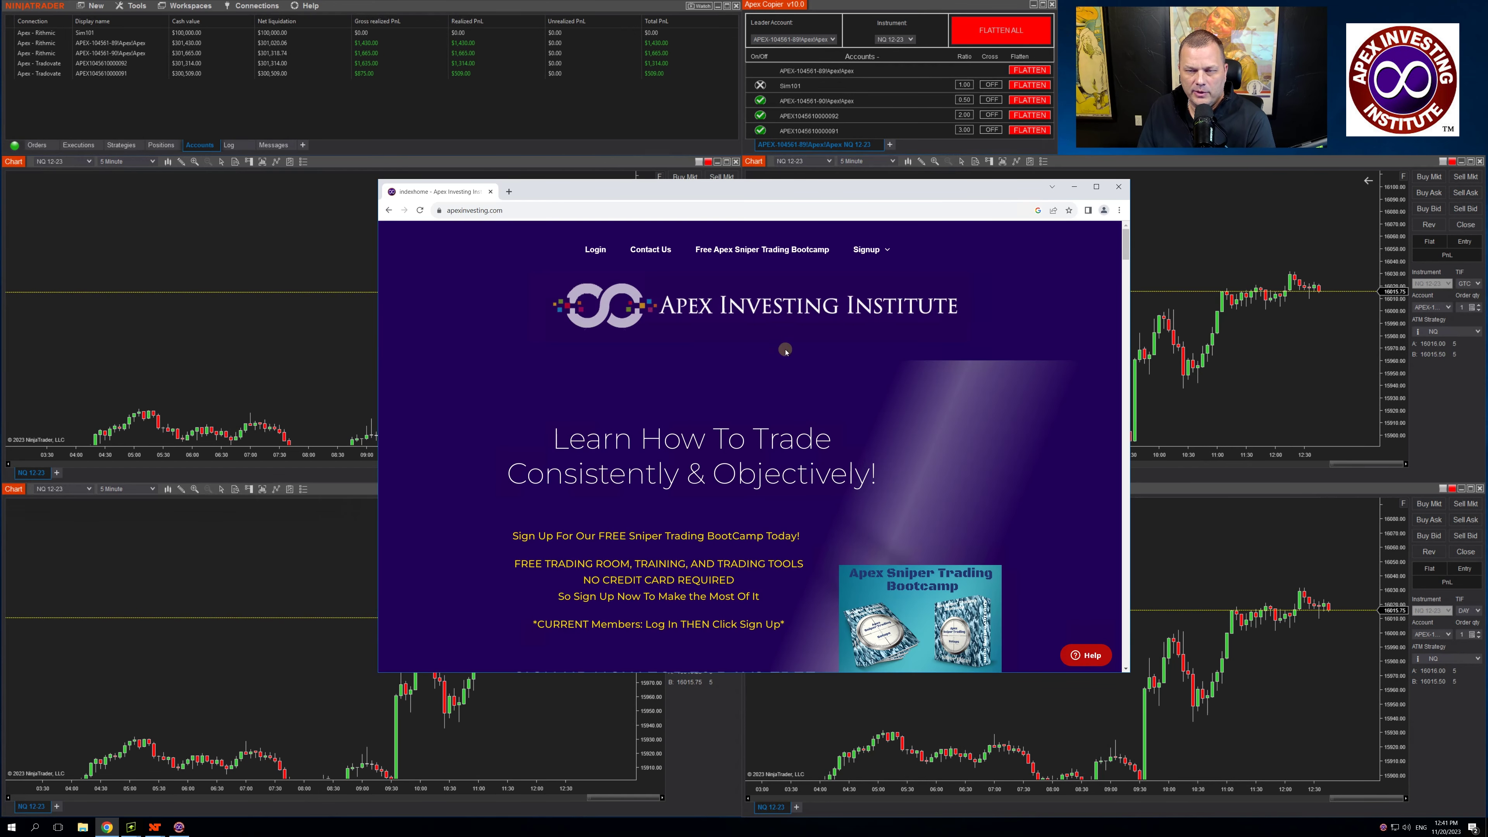